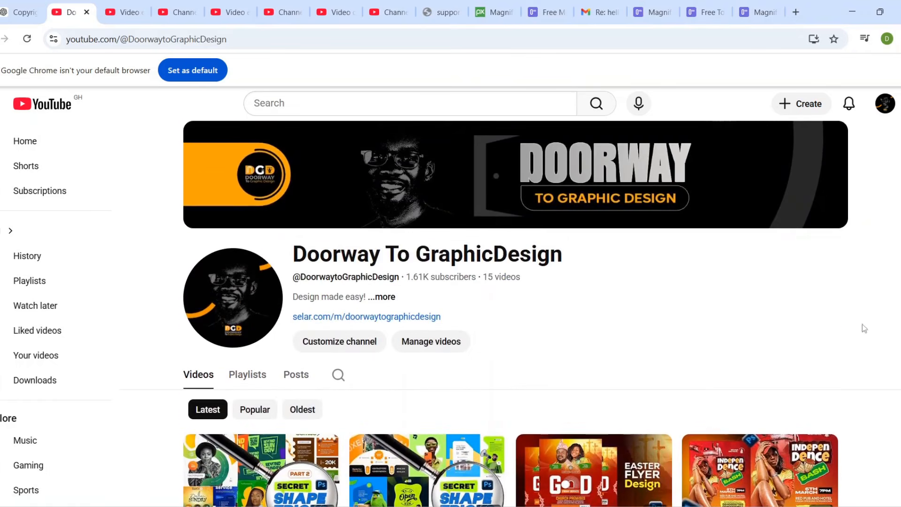
scroll(834, 493, "down", 8)
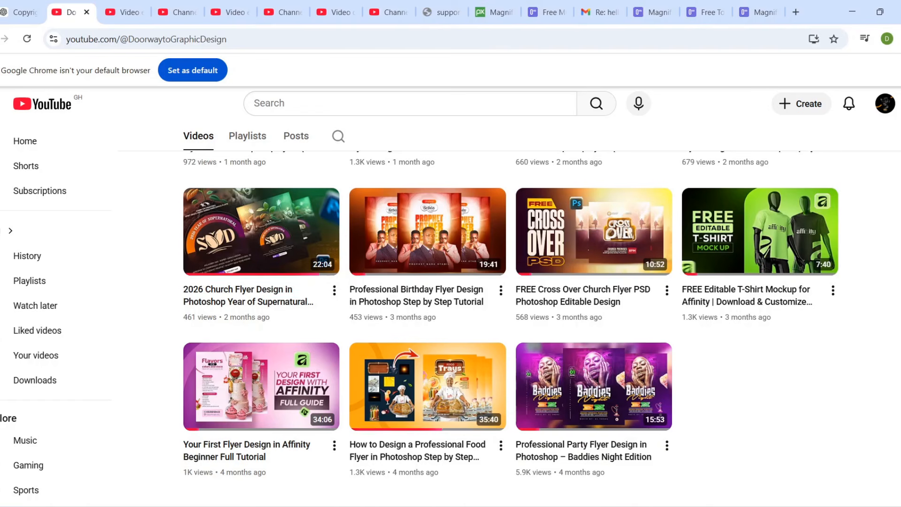
scroll(511, 328, "up", 2)
scroll(511, 329, "up", 4)
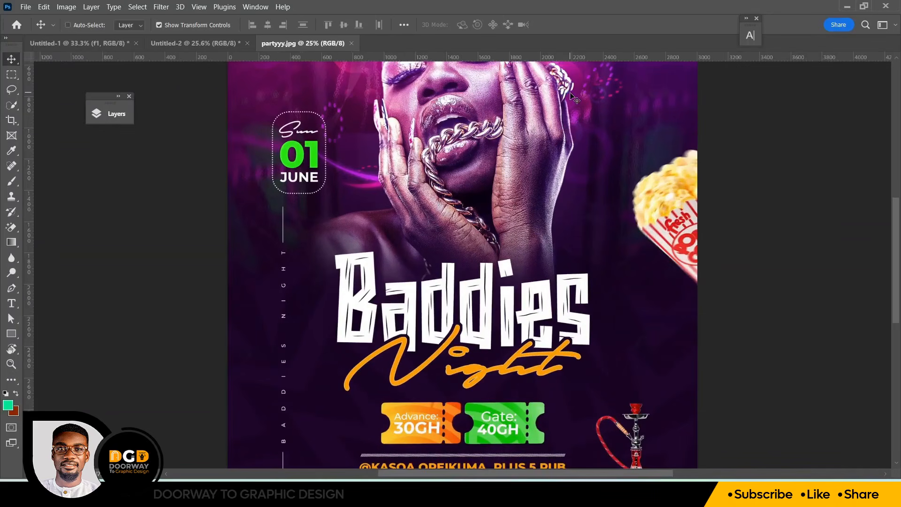
Zoom in and out to examine the Baddies Night reference flyer
mouse_move(897, 257)
left_mouse_down()
mouse_move(896, 226)
mouse_move(896, 244)
left_mouse_up()
key("ctrl+plus")
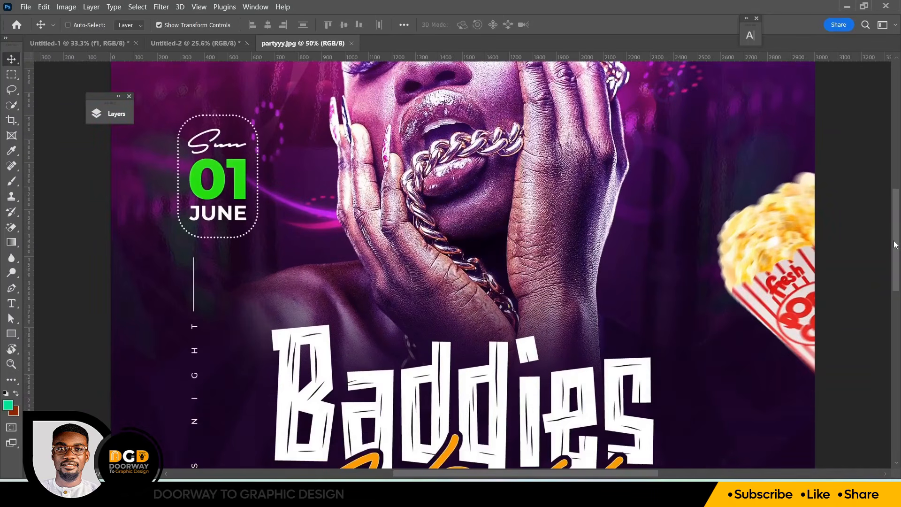
key("ctrl+minus")
scroll(896, 244, "down", 3)
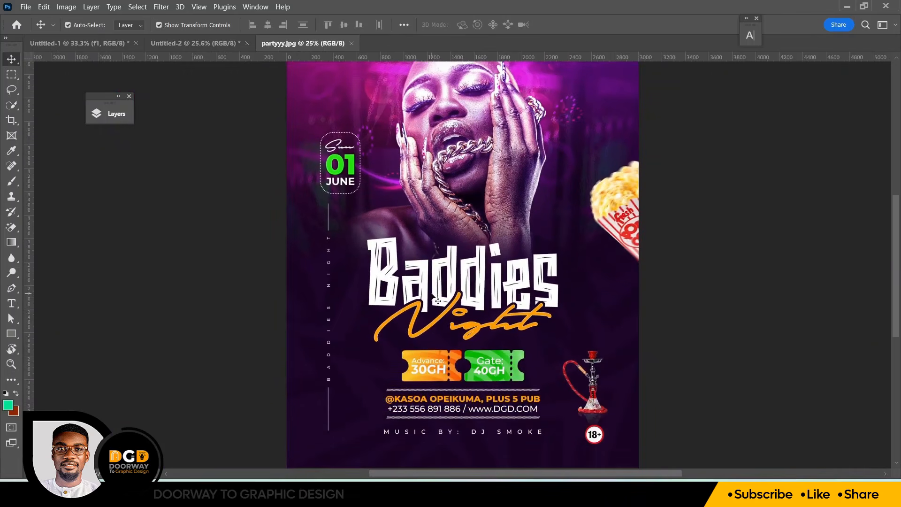
Create a new 2000 x 2500 pixel document with a resolution of 72 pixels/inch
left_click(26, 7)
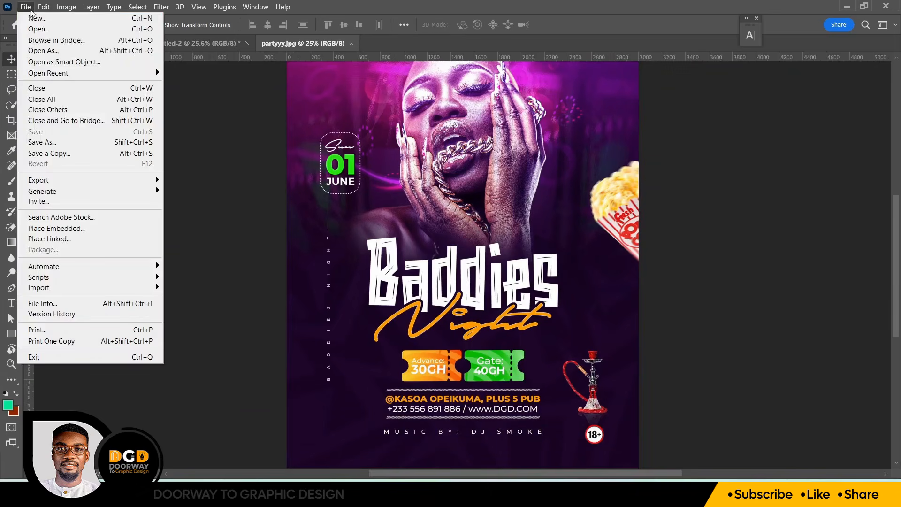
left_click(28, 16)
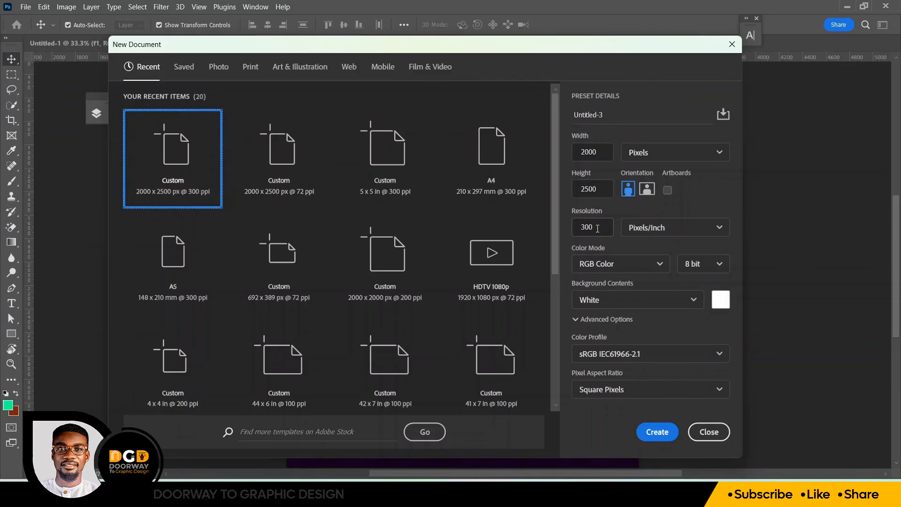
double_click(594, 226)
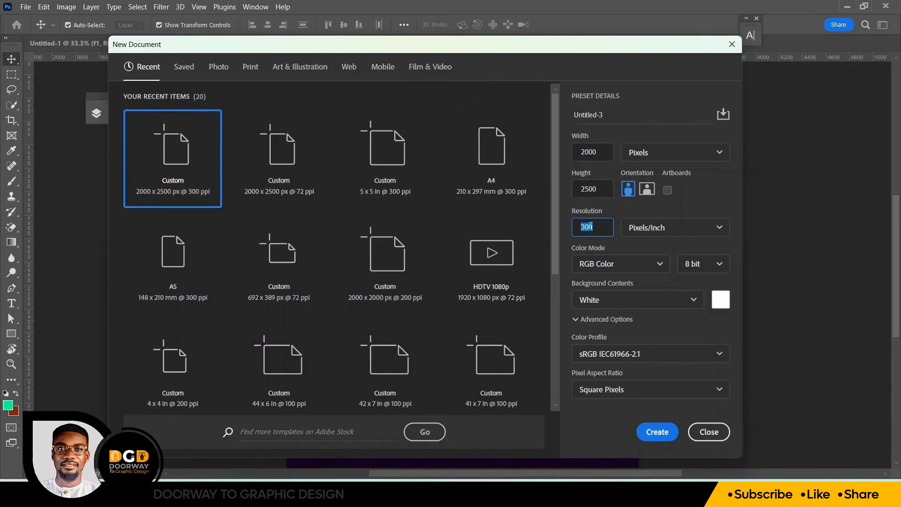
type("72")
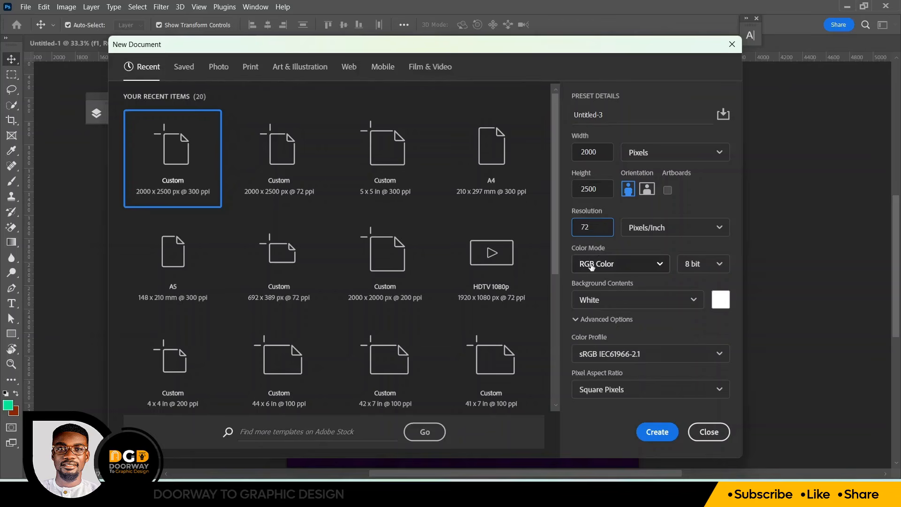
left_click(659, 432)
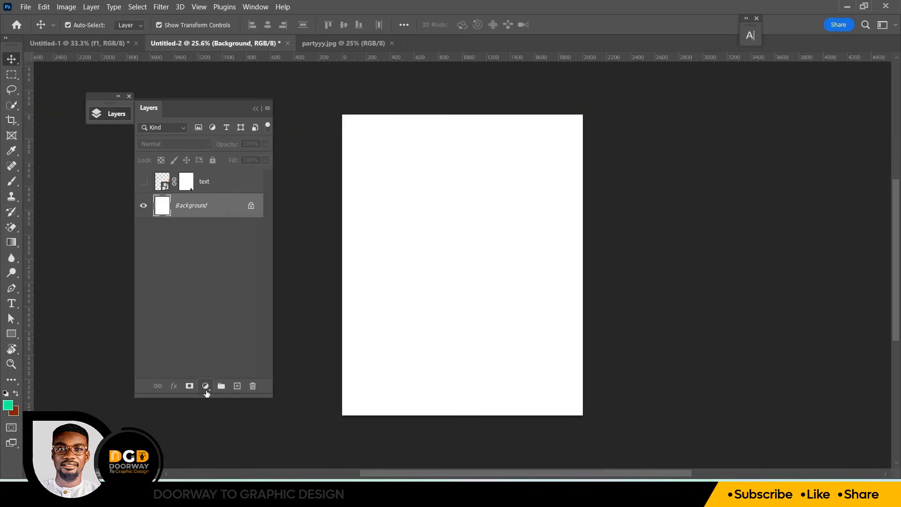
Add a Solid Color fill layer above the background using hex color 1a0525
left_click(206, 387)
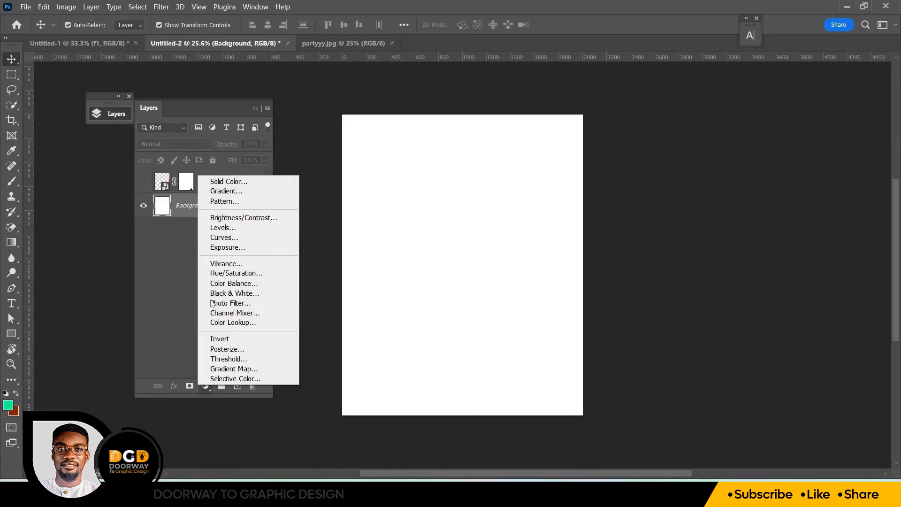
left_click(223, 183)
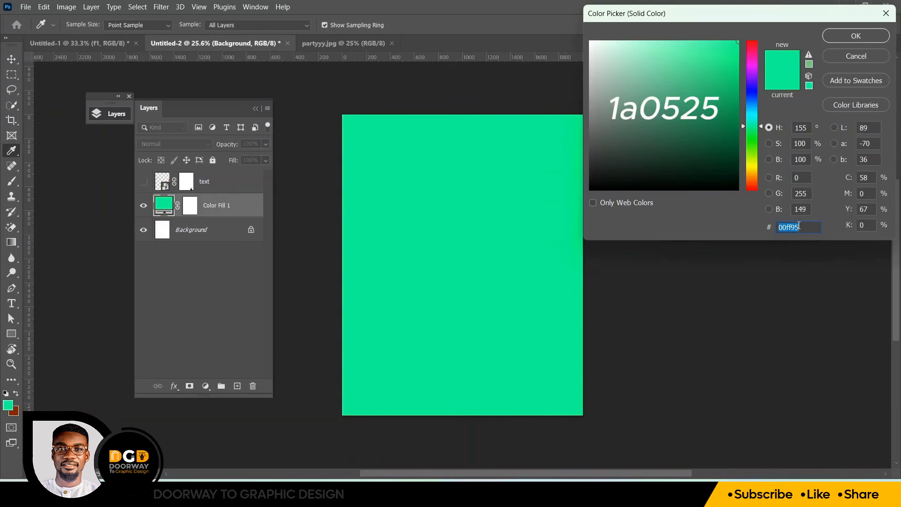
type("1a")
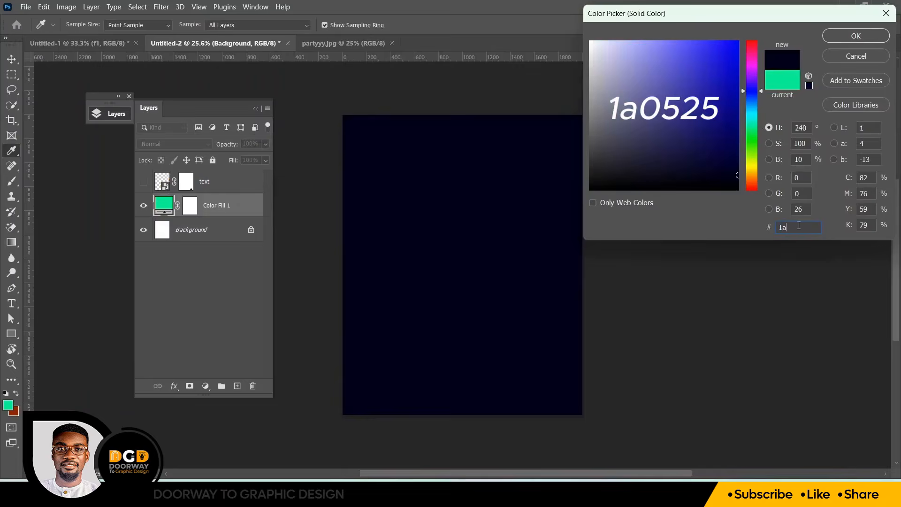
type("05")
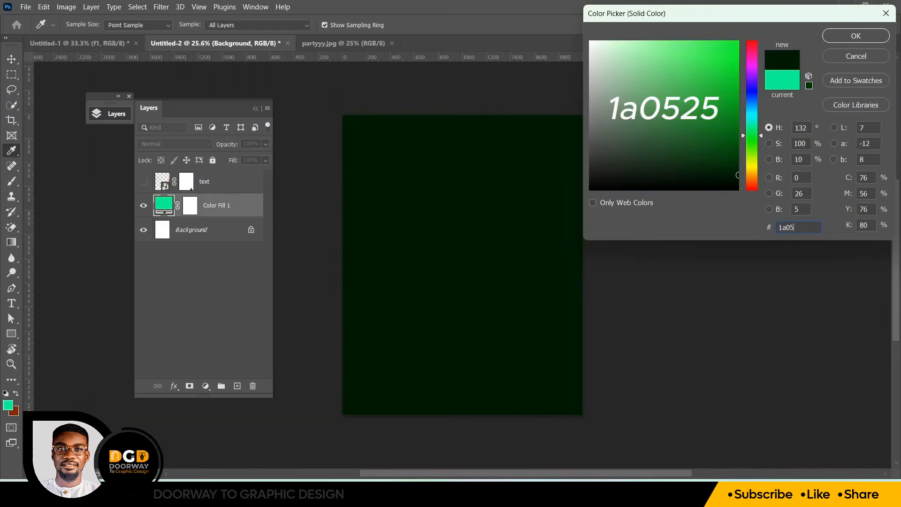
type("25")
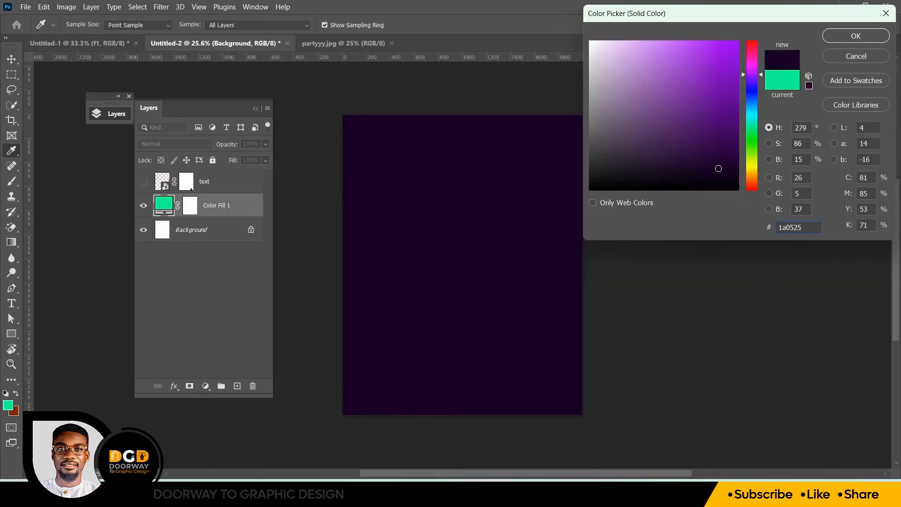
key("Return")
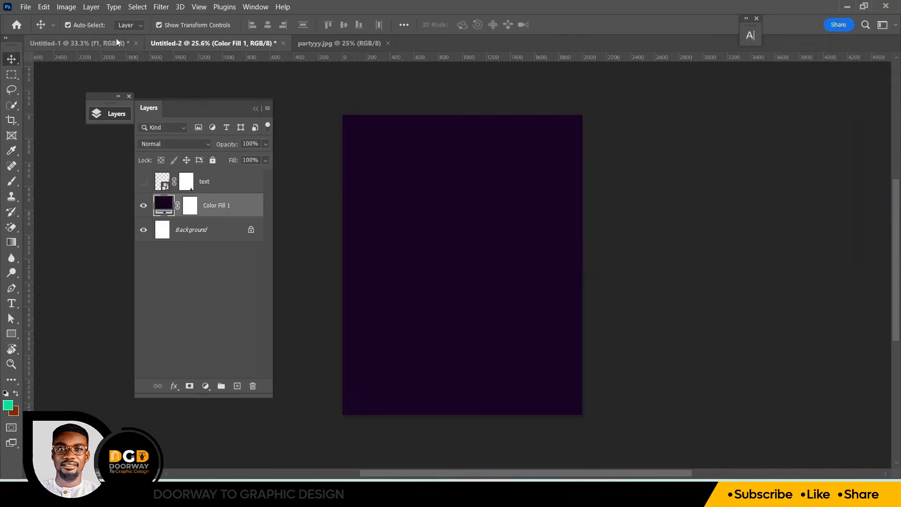
Bring the f1 background image from the Untitled-1 document into the new flyer document
left_click(116, 39)
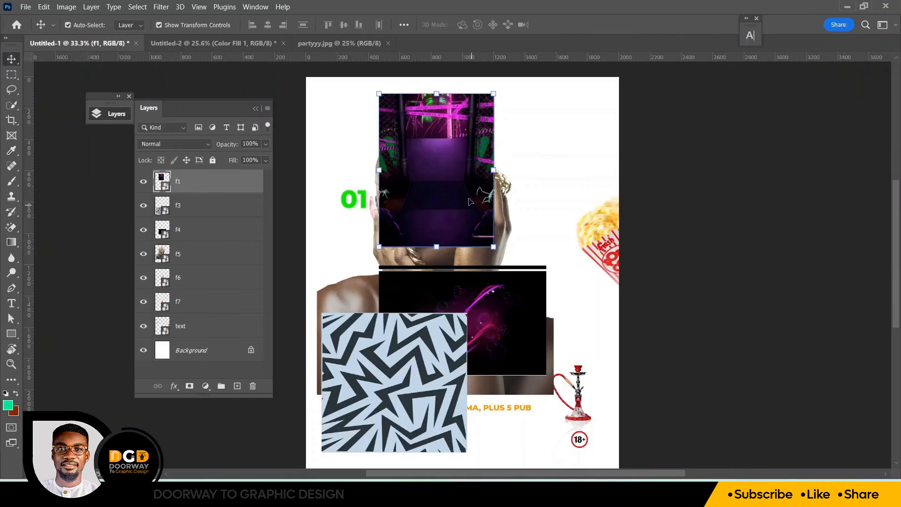
left_click_drag(465, 217, 298, 152)
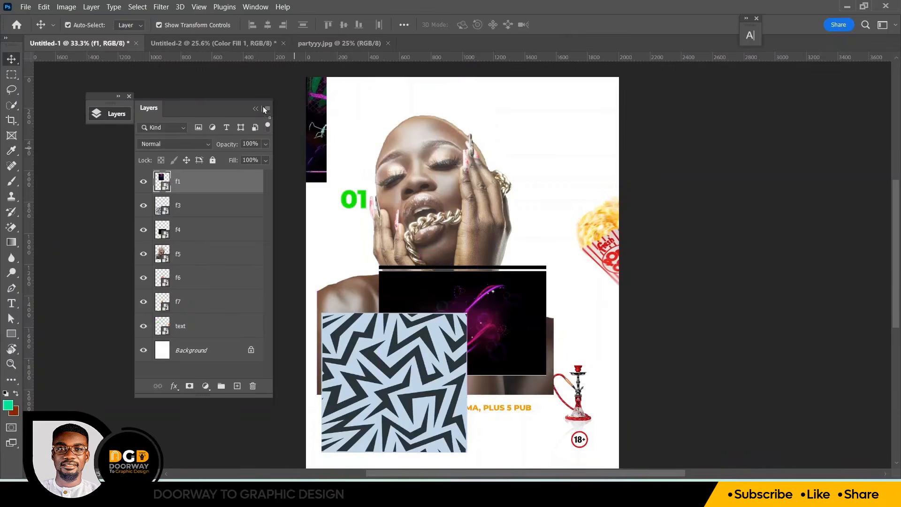
left_click_drag(264, 109, 467, 292)
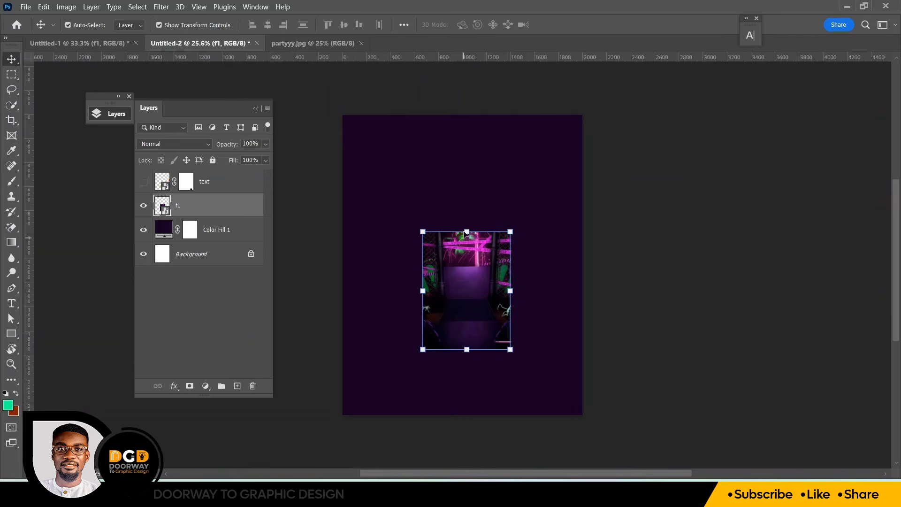
Scale the f1 image up to about 294.5% so it covers the whole canvas, and commit the transform
left_click_drag(468, 231, 467, 132)
left_click_drag(467, 349, 468, 415)
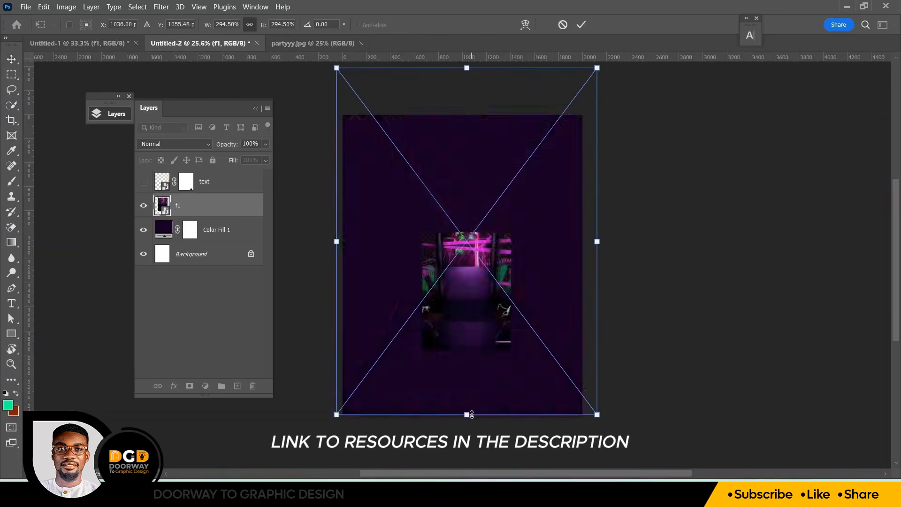
left_click_drag(493, 165, 488, 193)
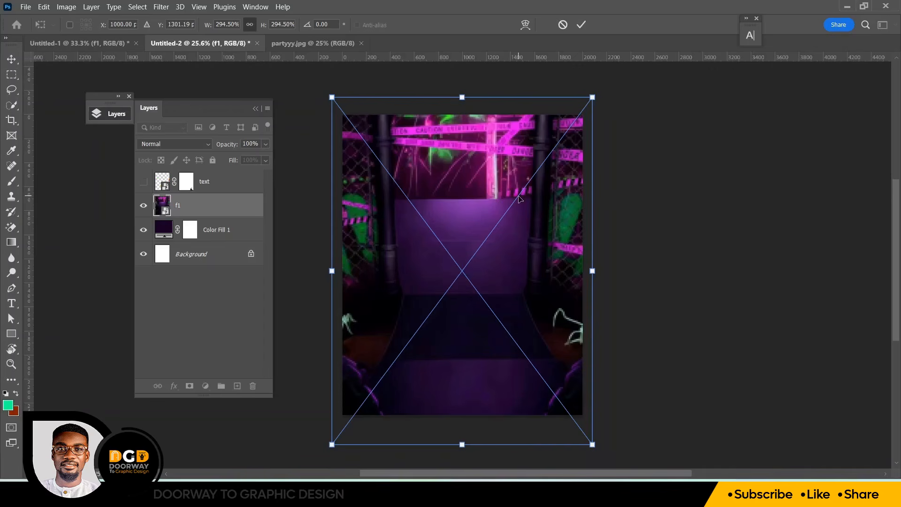
key("Left")
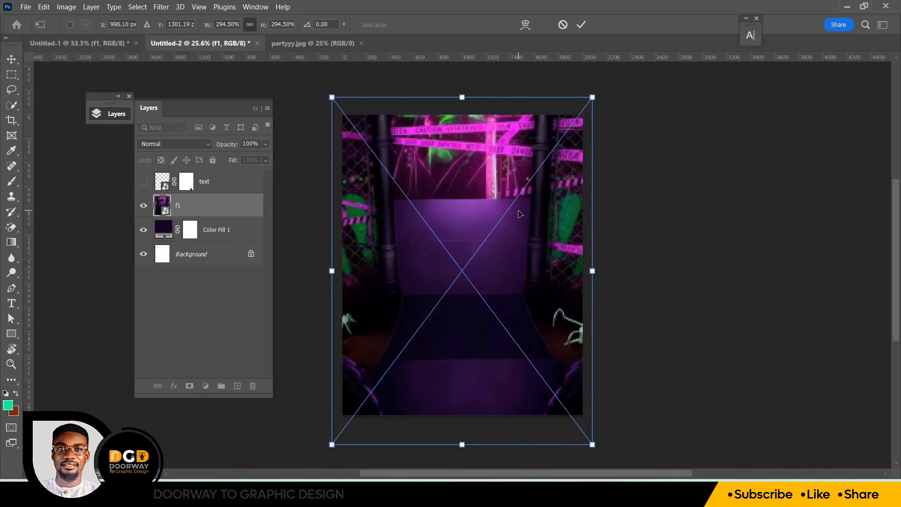
left_click(581, 25)
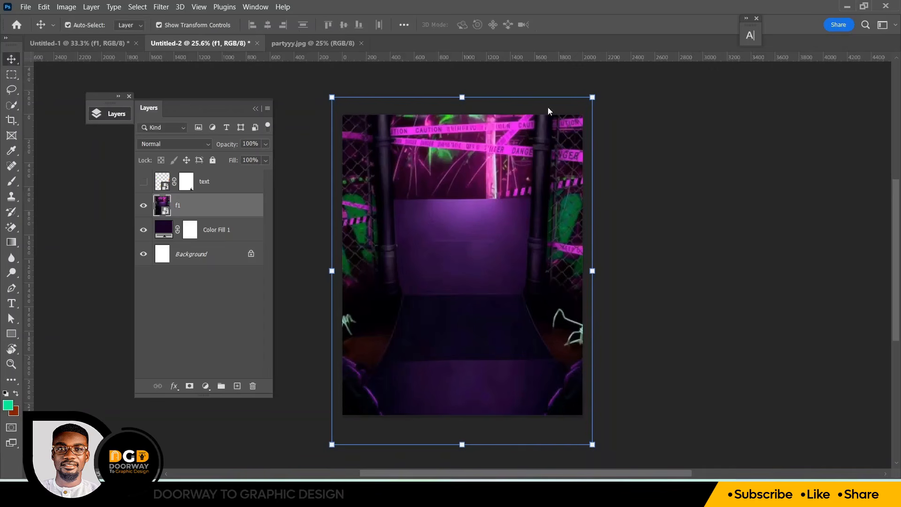
Add a layer mask to f1 and fade its lower part with a gradient drawn upward from the canvas bottom
left_click(190, 386)
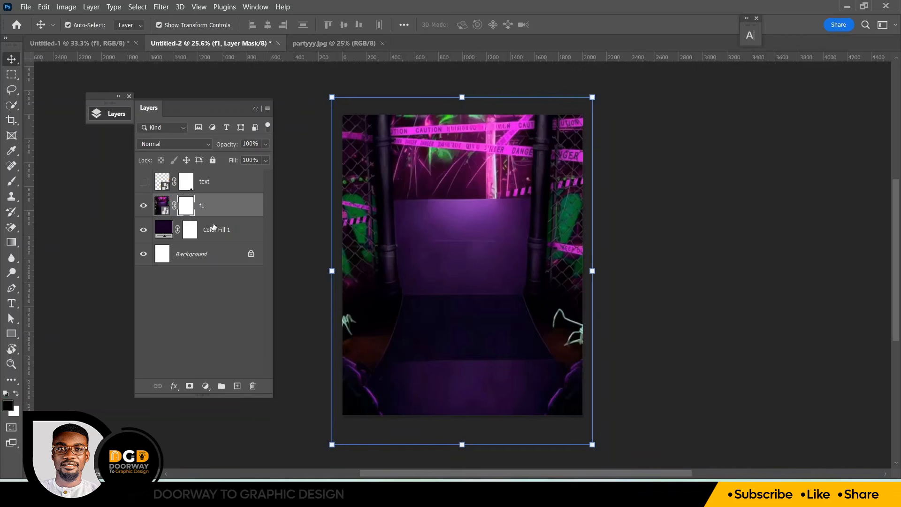
left_click(14, 246)
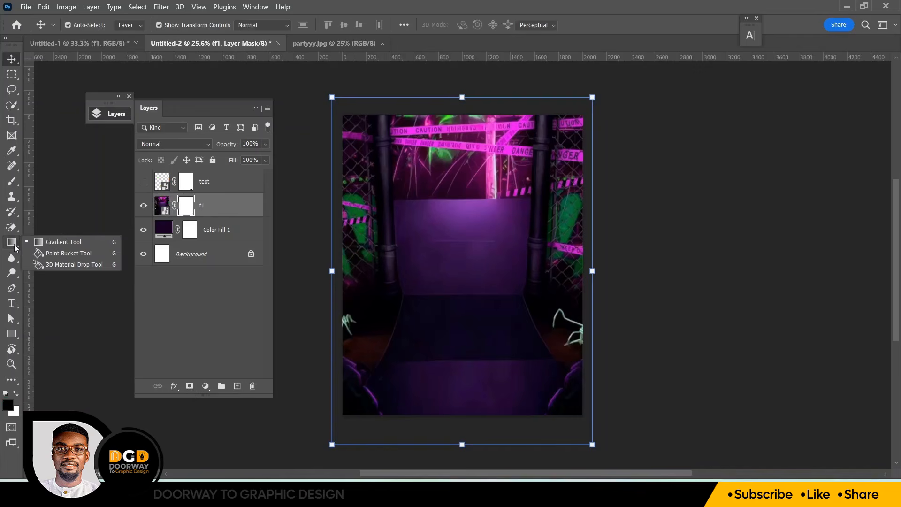
left_click(73, 241)
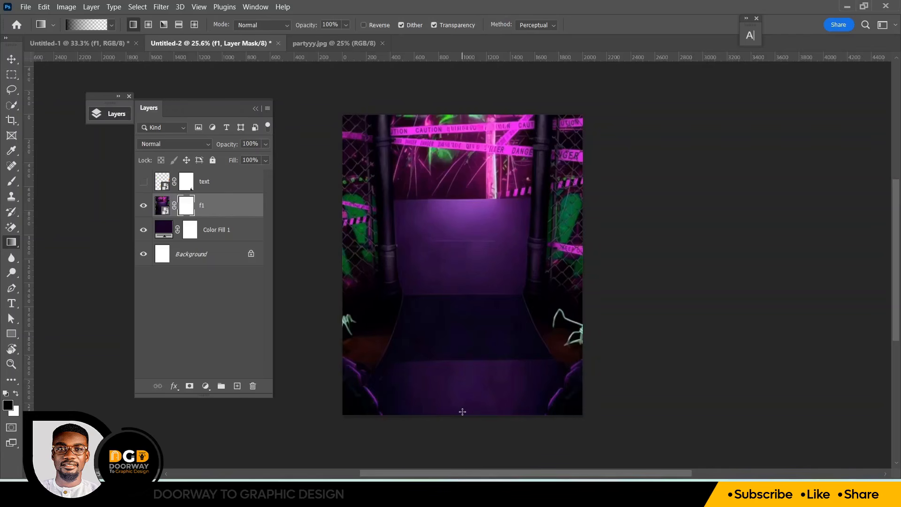
left_click_drag(462, 411, 460, 117)
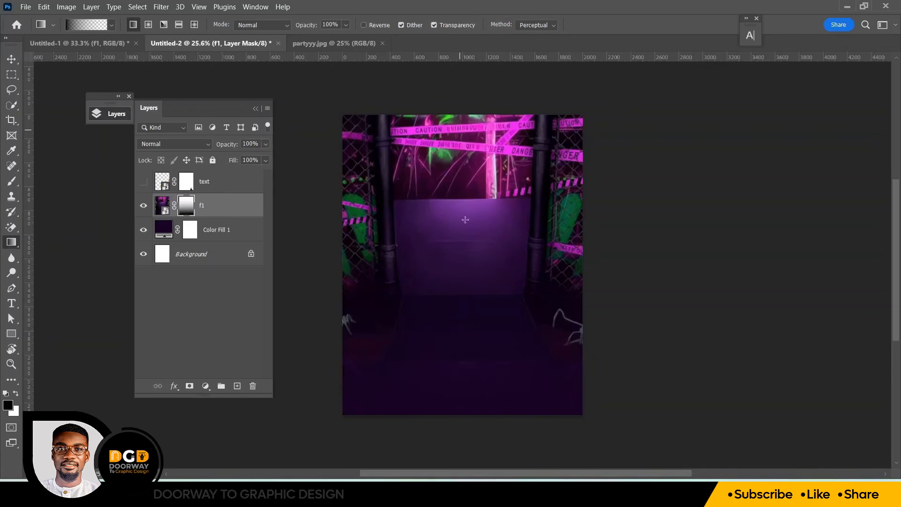
left_click_drag(461, 409, 459, 136)
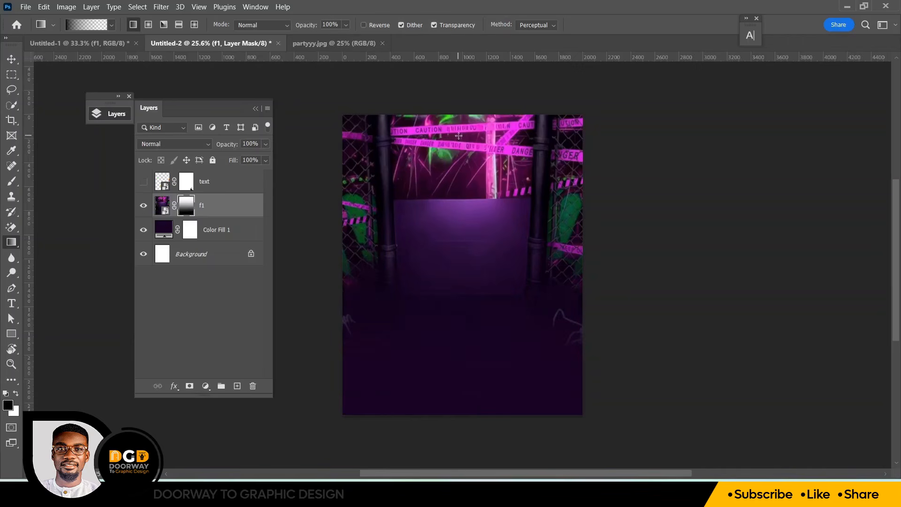
Apply a Spin Blur to the f1 layer with a 15° blur angle, enlarging the blur ring and moving its centre upward
left_click(158, 206)
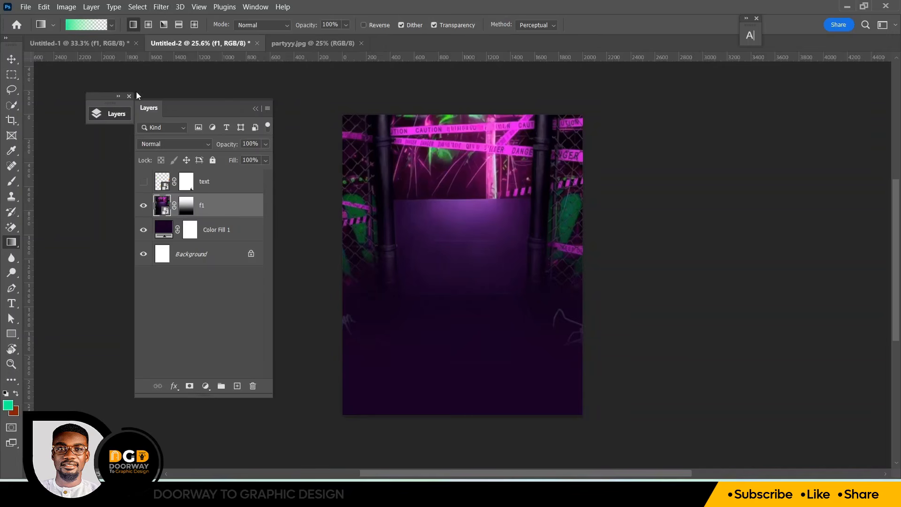
left_click(11, 59)
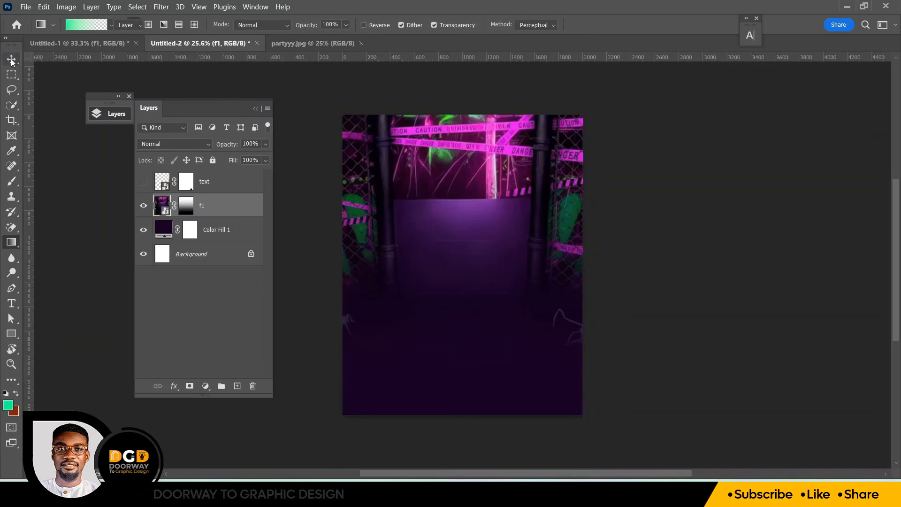
left_click(160, 7)
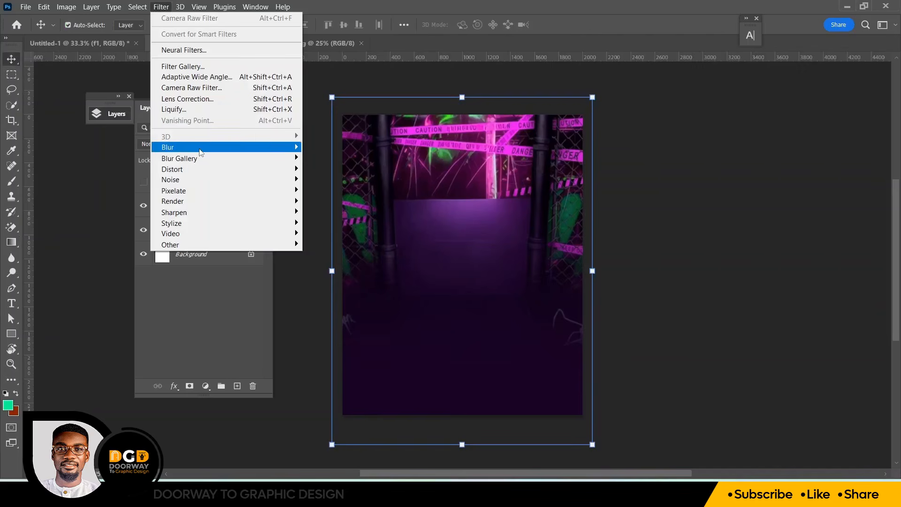
mouse_move(252, 148)
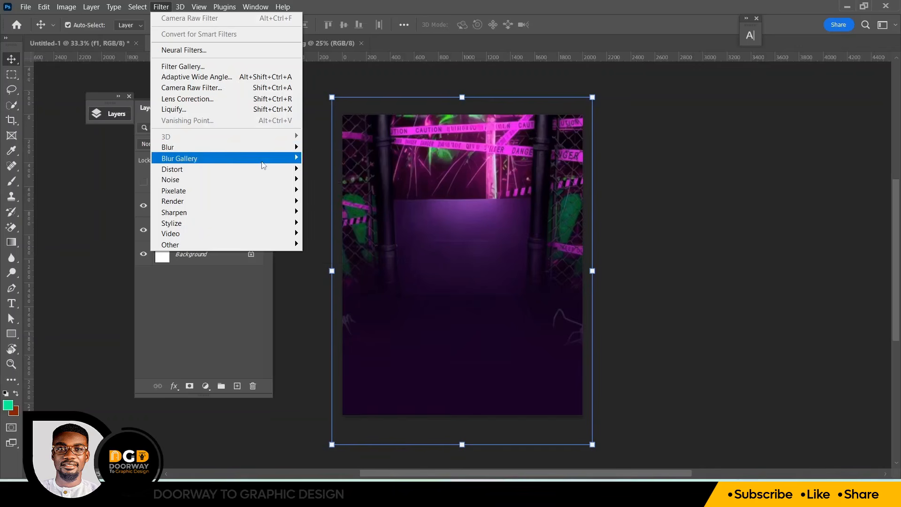
mouse_move(262, 164)
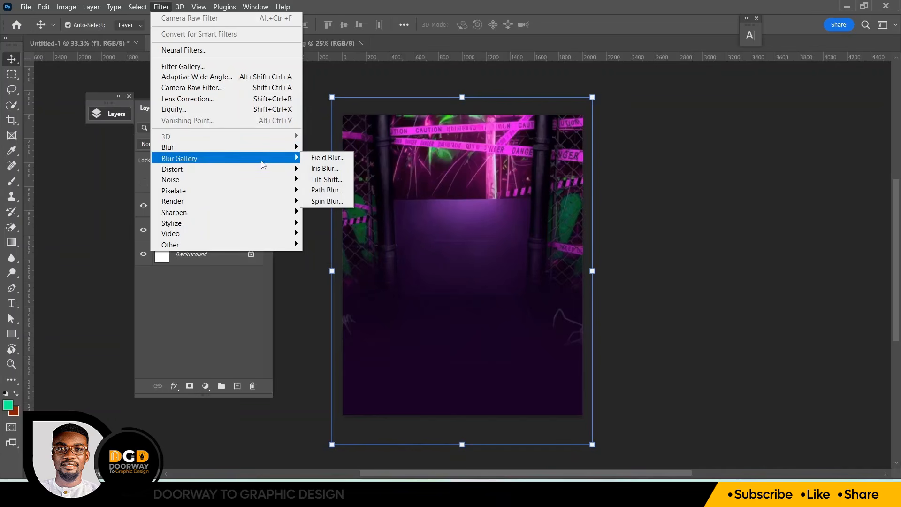
left_click(330, 205)
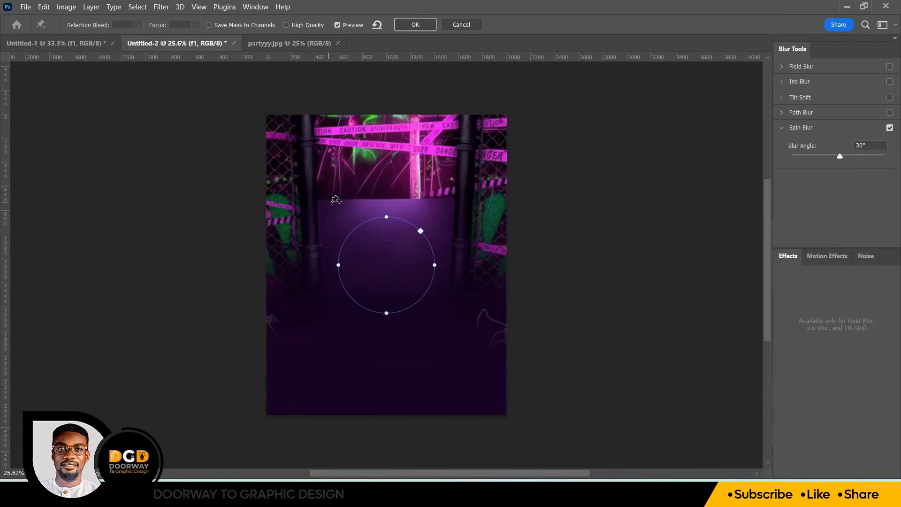
mouse_move(389, 220)
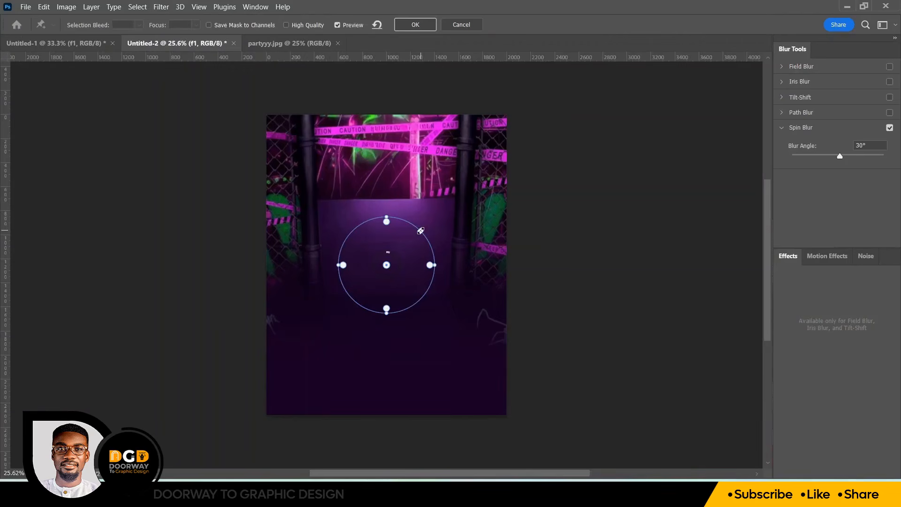
left_click_drag(421, 229, 496, 156)
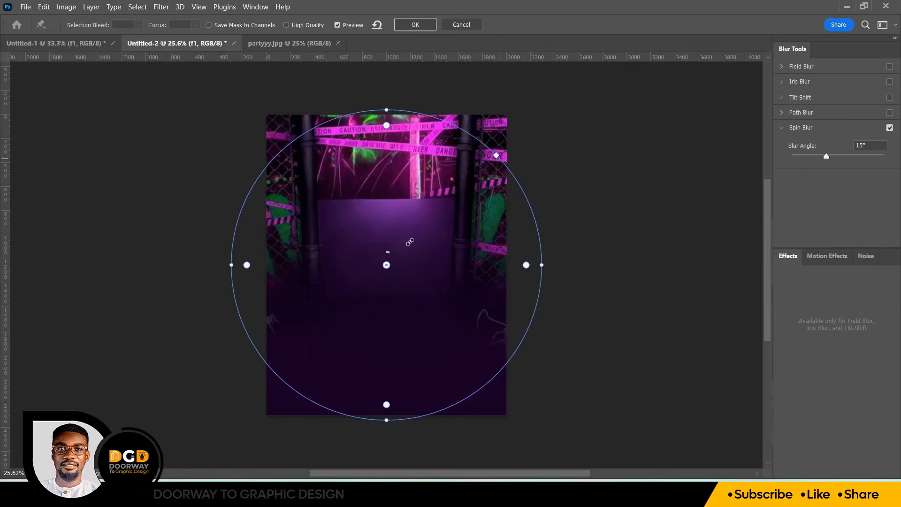
left_click_drag(435, 223, 434, 160)
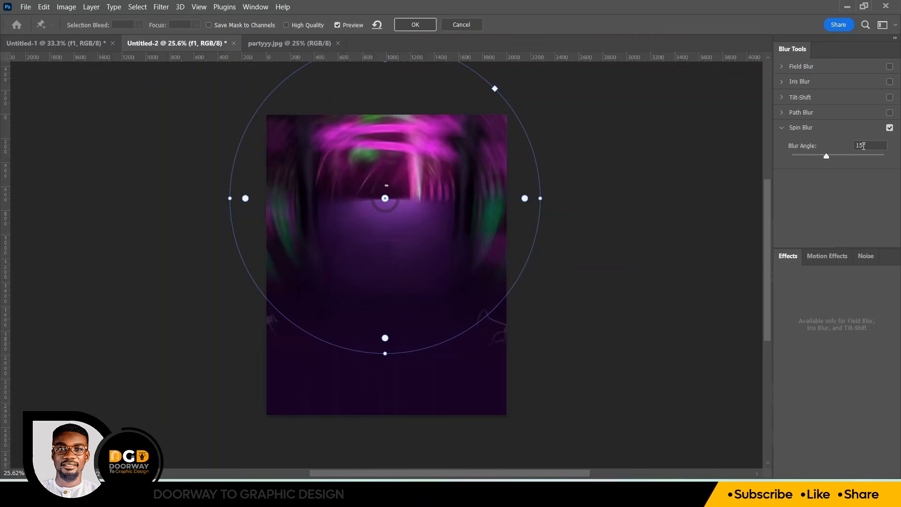
left_click_drag(863, 146, 858, 146)
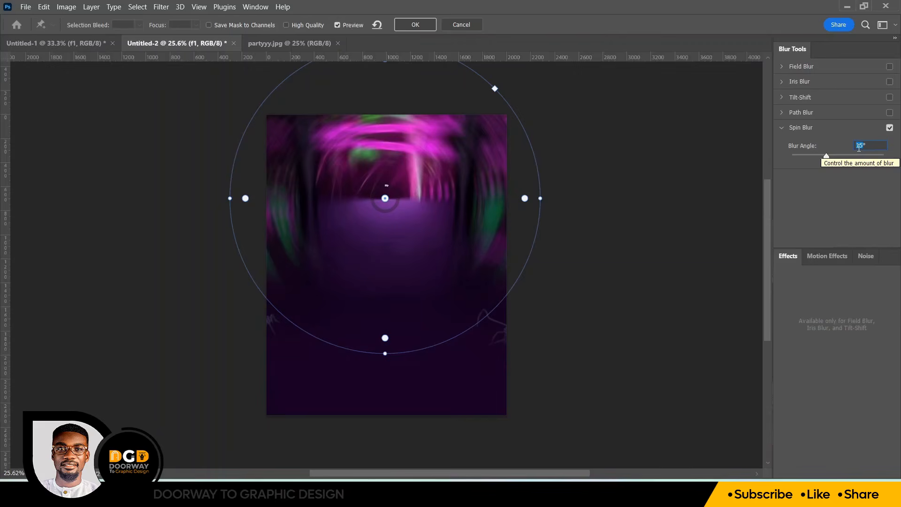
key("Return")
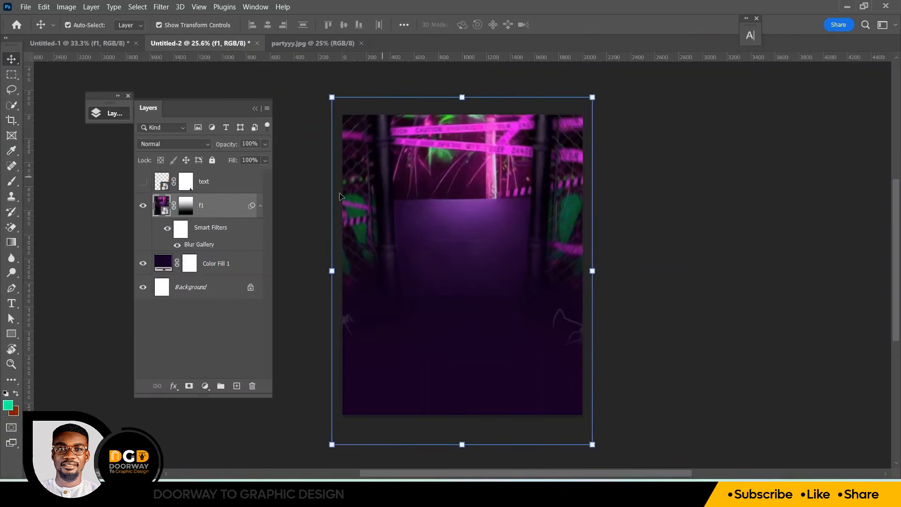
Apply the Filter Gallery's Glass distortion to f1 with Frosted texture, distortion 5, smoothness 3 and scaling 100%
scroll(316, 189, "up", 1)
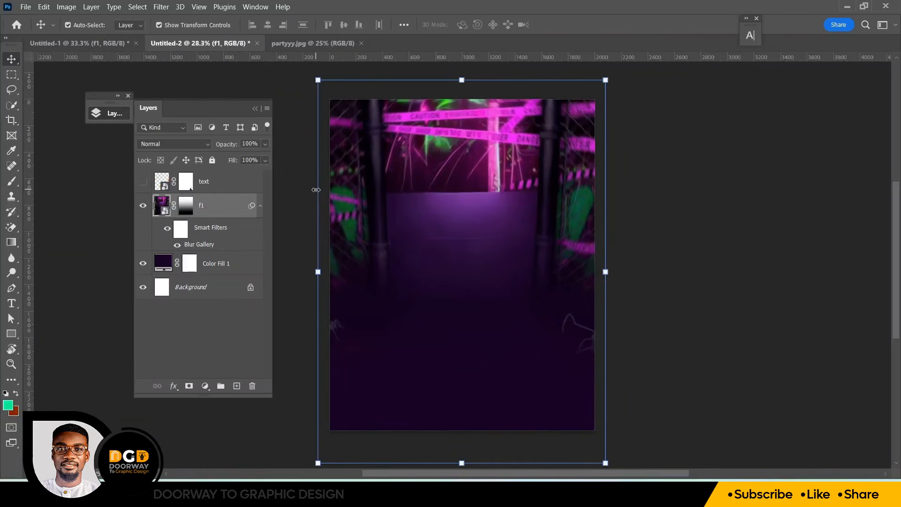
left_click(664, 245)
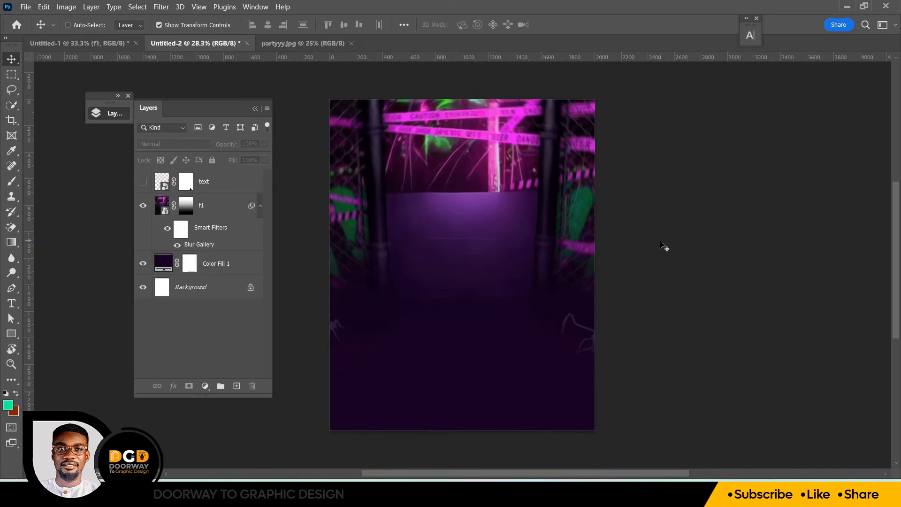
scroll(664, 245, "up", 2)
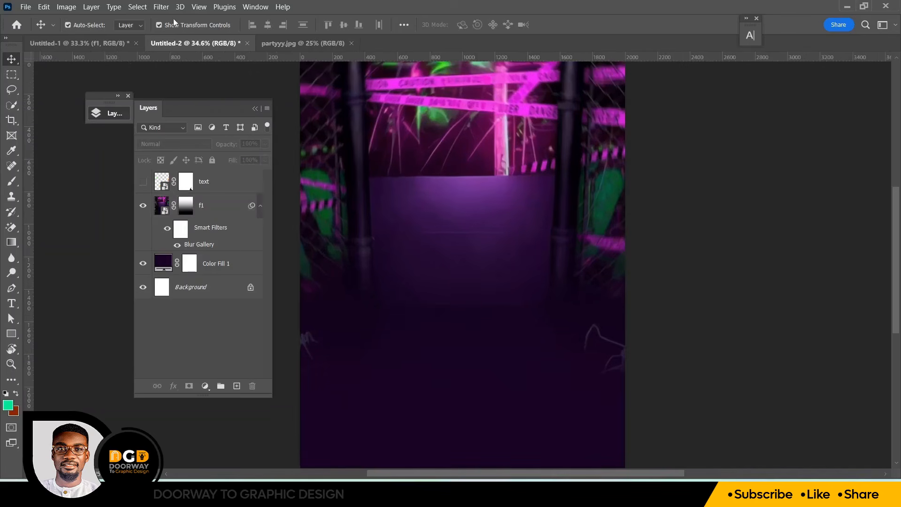
left_click(209, 207)
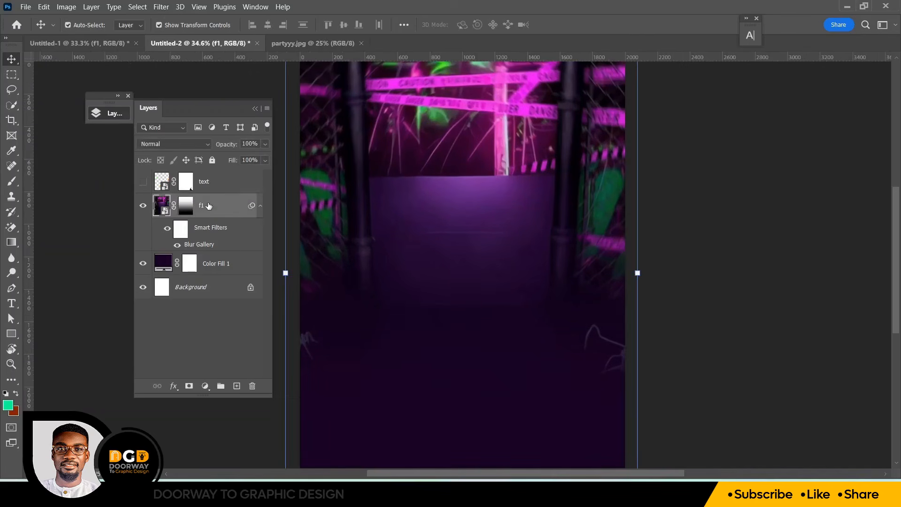
left_click(162, 7)
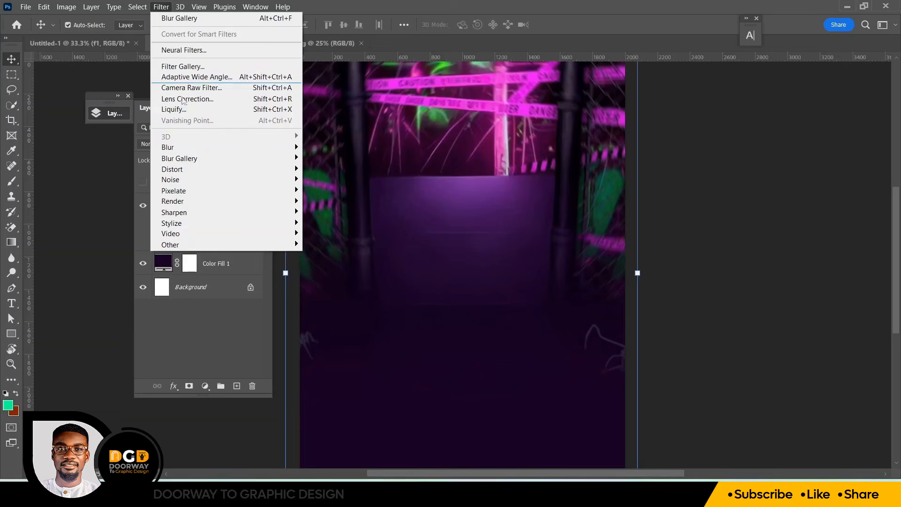
left_click(181, 68)
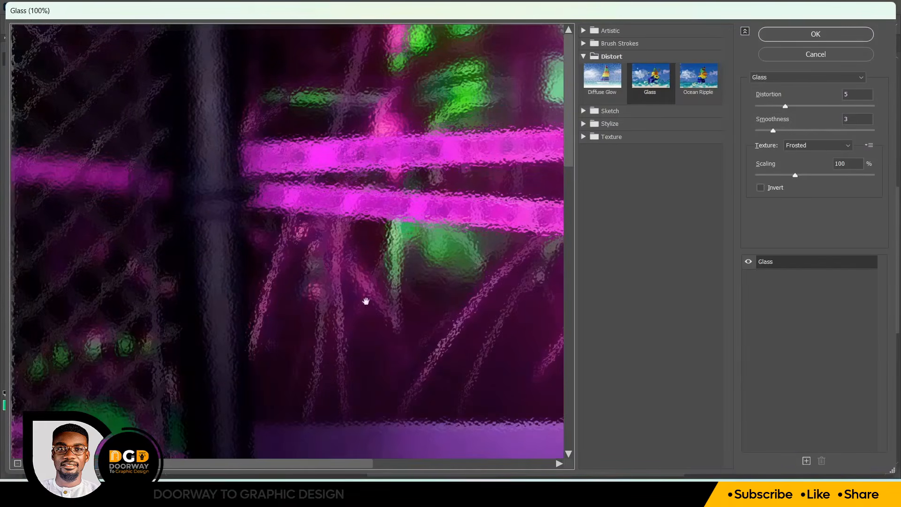
left_click(20, 466)
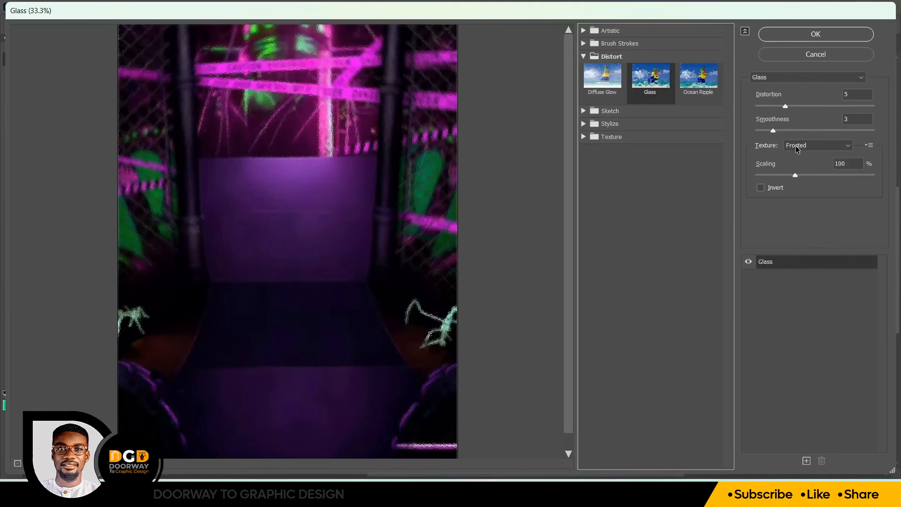
left_click(826, 149)
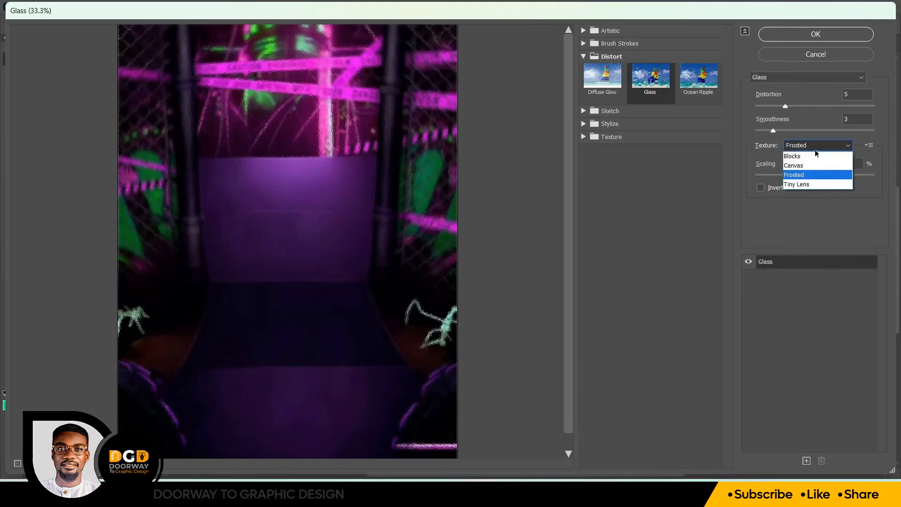
left_click(806, 177)
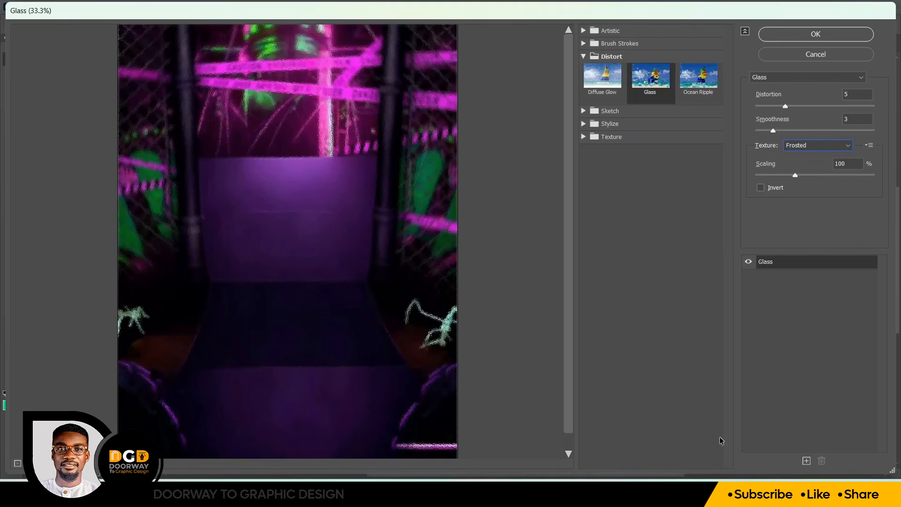
left_click(806, 35)
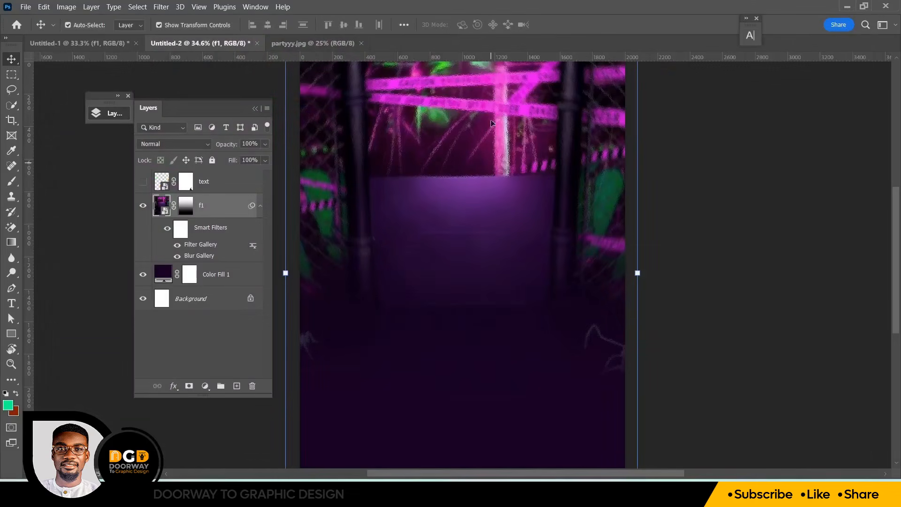
Duplicate the Color Fill 1 layer and move the copy above f1
key("ctrl+plus")
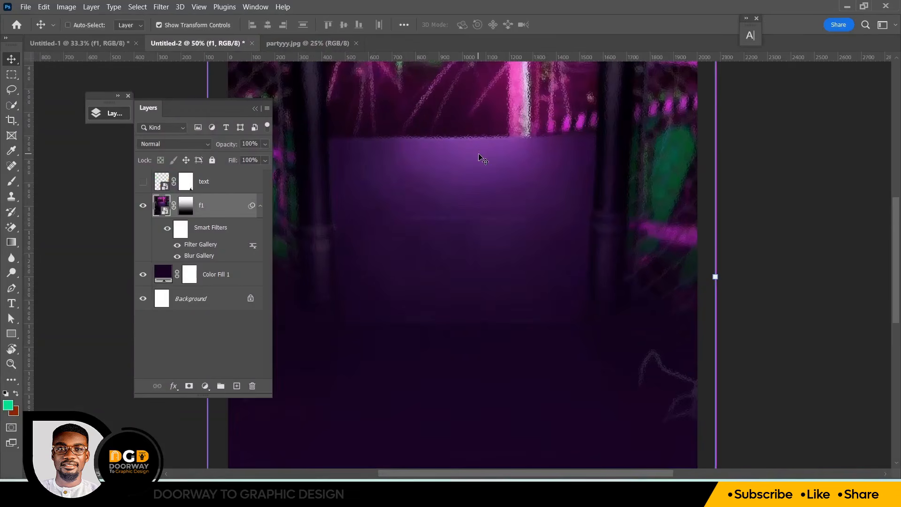
key("ctrl+minus")
key("ctrl+minus")
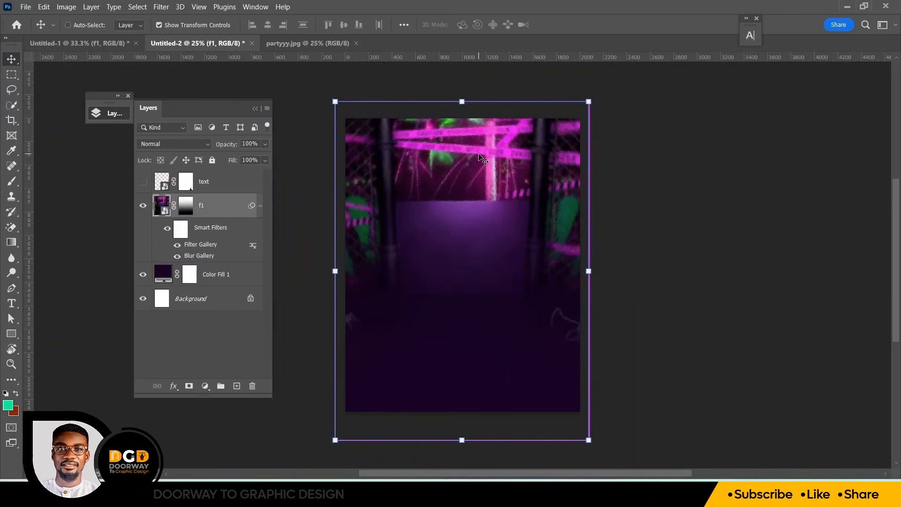
left_click(674, 276)
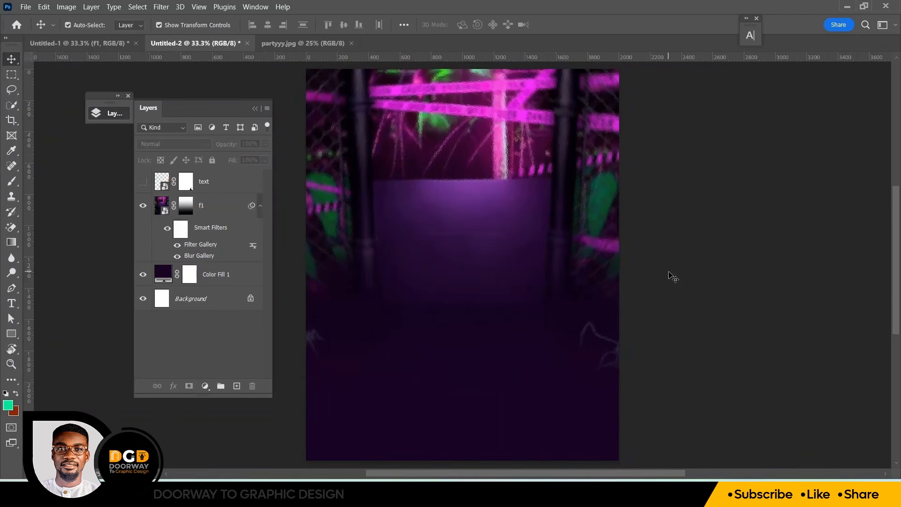
left_click(201, 207)
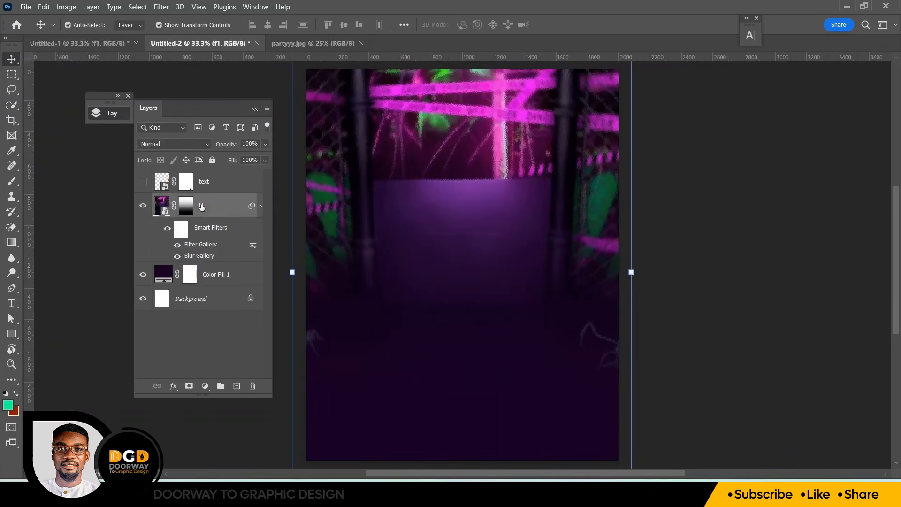
left_click(213, 276)
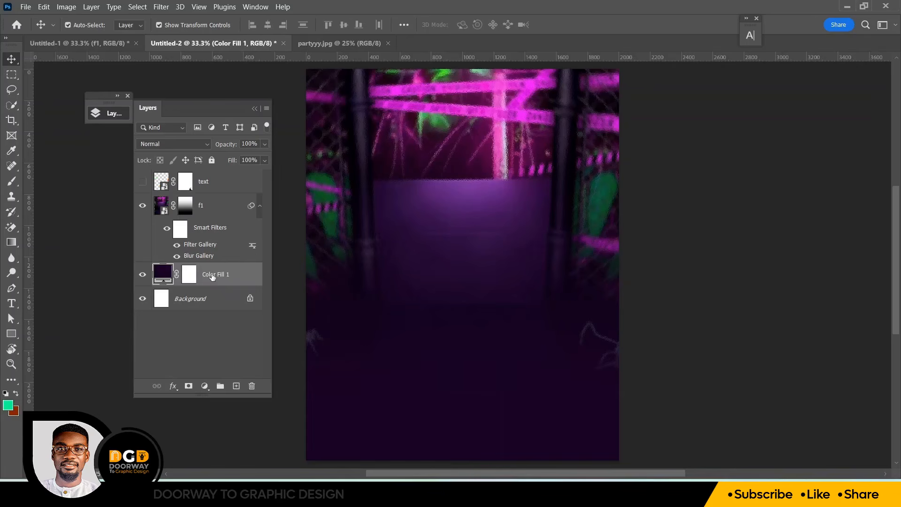
key("ctrl+j")
left_click_drag(212, 276, 201, 198)
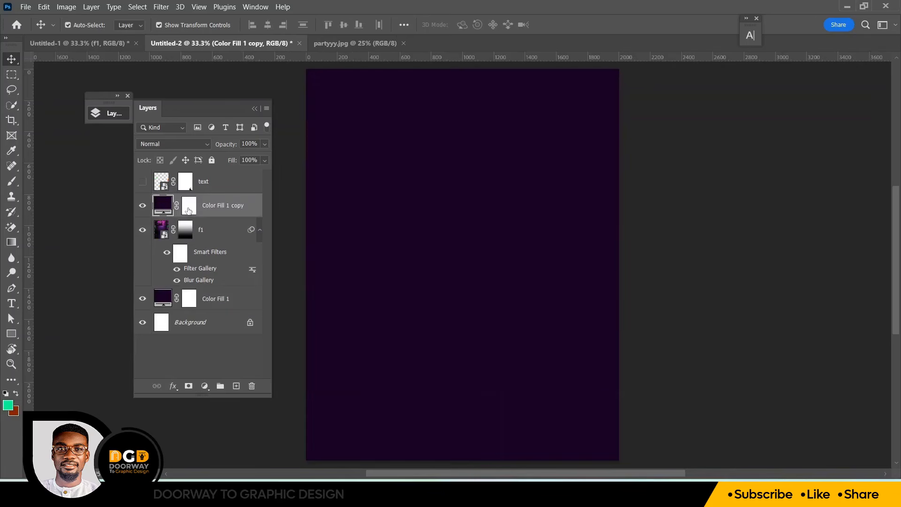
Paint black with a 2100 px soft brush on the copy's mask at the canvas's upper centre to reveal the image
left_click(188, 209)
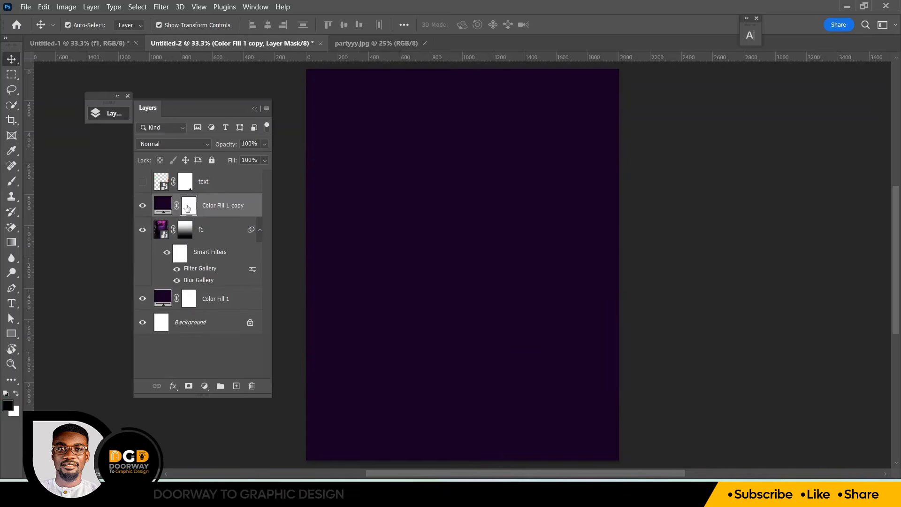
left_click(12, 184)
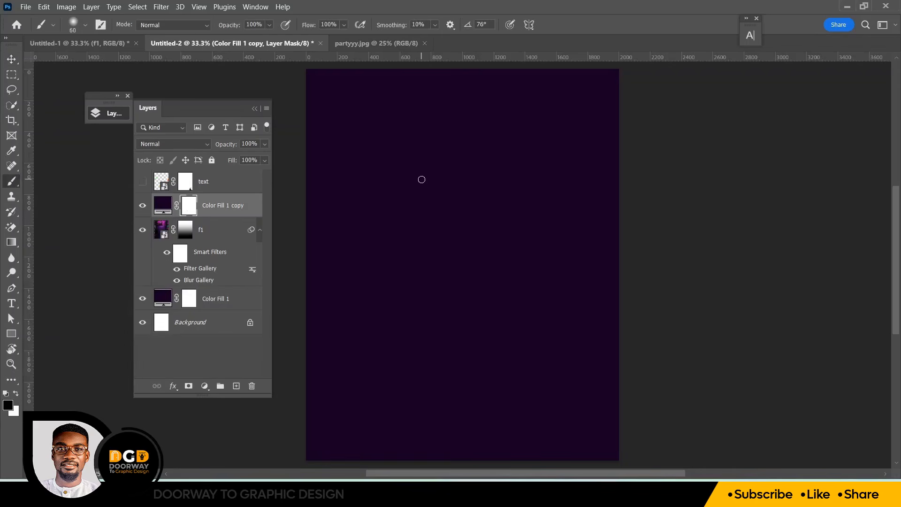
key("bracketright")
key("bracketright")
key("bracketright")
key("bracketright")
key("bracketright")
key("bracketright")
key("bracketright")
key("bracketright")
key("bracketright")
key("bracketright")
key("bracketright")
key("bracketright")
key("bracketright")
key("bracketright")
key("bracketright")
key("bracketright")
key("bracketright")
key("bracketright")
key("bracketright")
key("bracketright")
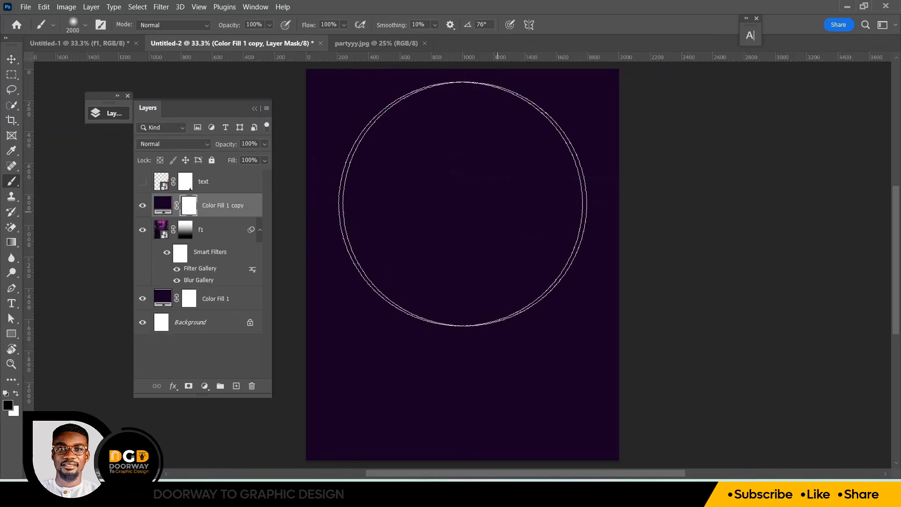
key("bracketright")
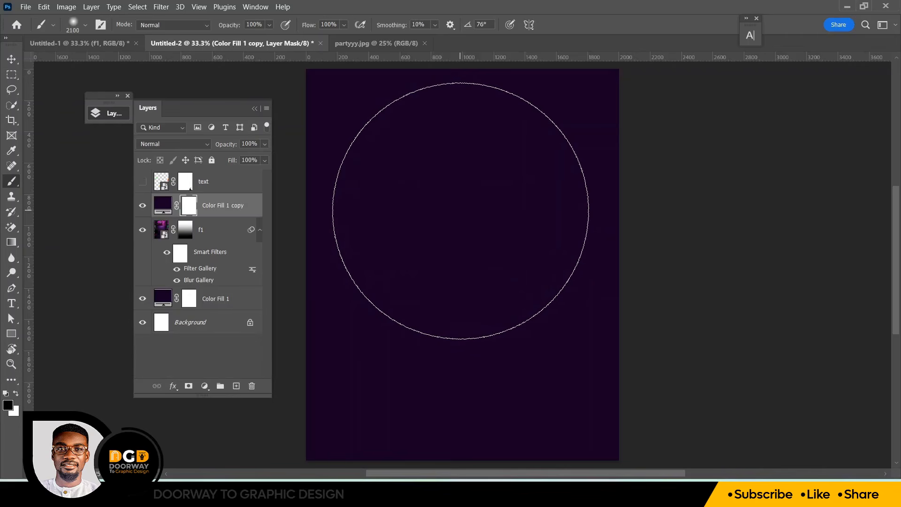
left_click(461, 211)
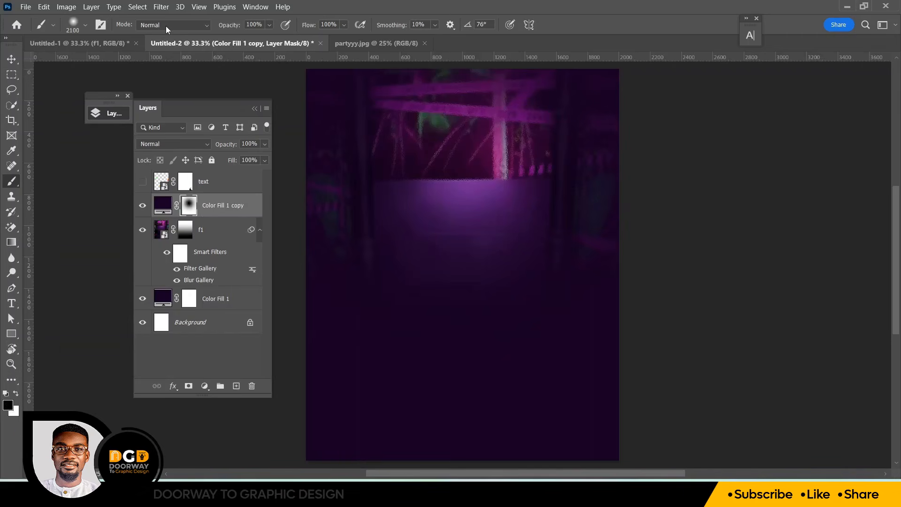
Paint black with a 1400 px soft brush on the Color Fill 1 copy mask at the canvas's upper centre, toggling the layer to compare
left_click(85, 25)
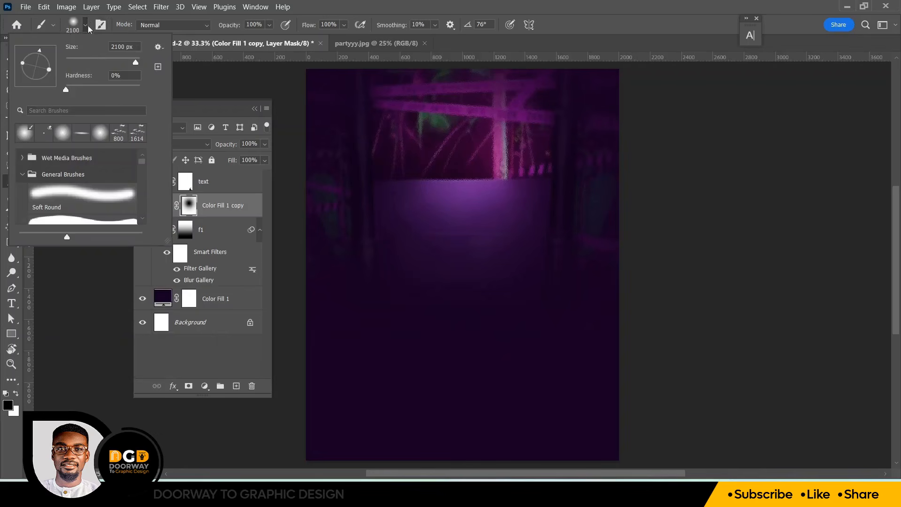
left_click(87, 26)
key("bracketleft")
key("bracketleft")
key("bracketleft")
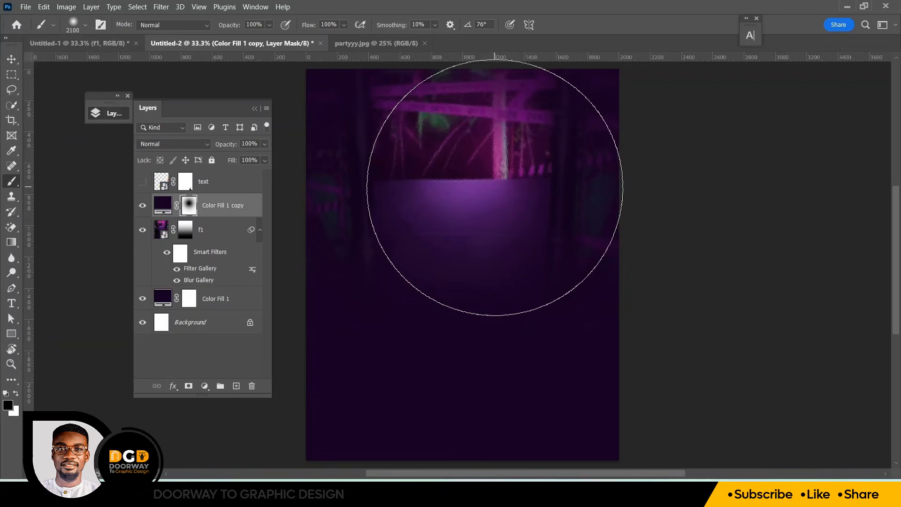
key("bracketleft")
key("bracketleft")
key("bracketleft")
key("bracketleft")
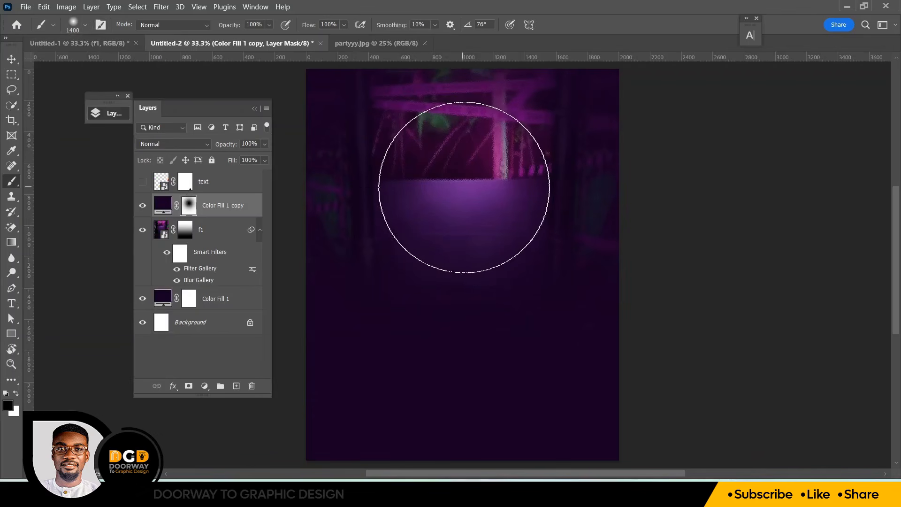
left_click(464, 187)
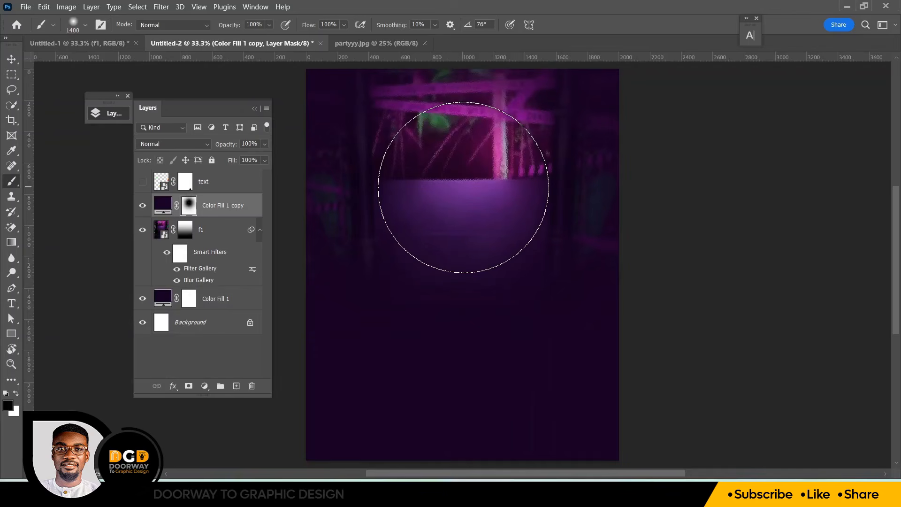
left_click(463, 187)
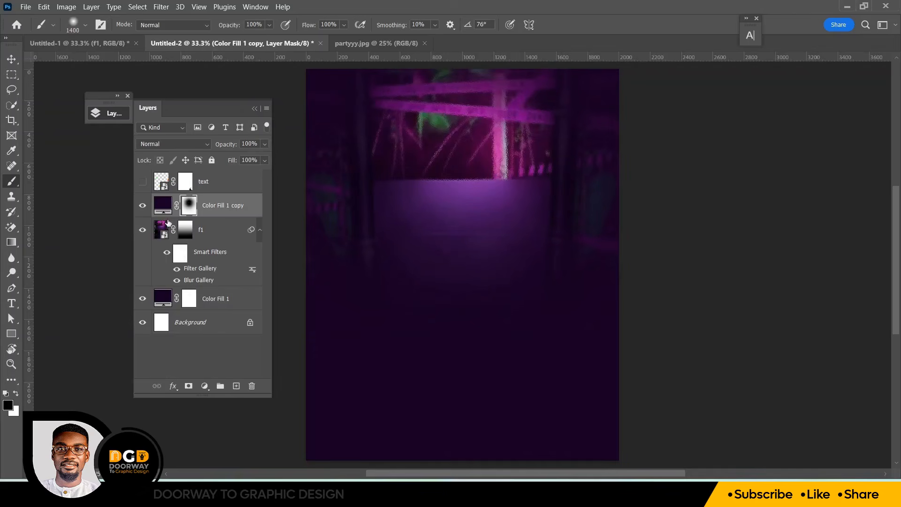
left_click(143, 207)
left_click(142, 206)
left_click(142, 206)
left_click(142, 206)
Bring the f4 neon swirl layer from Untitled-1 into the flyer document
left_click(110, 44)
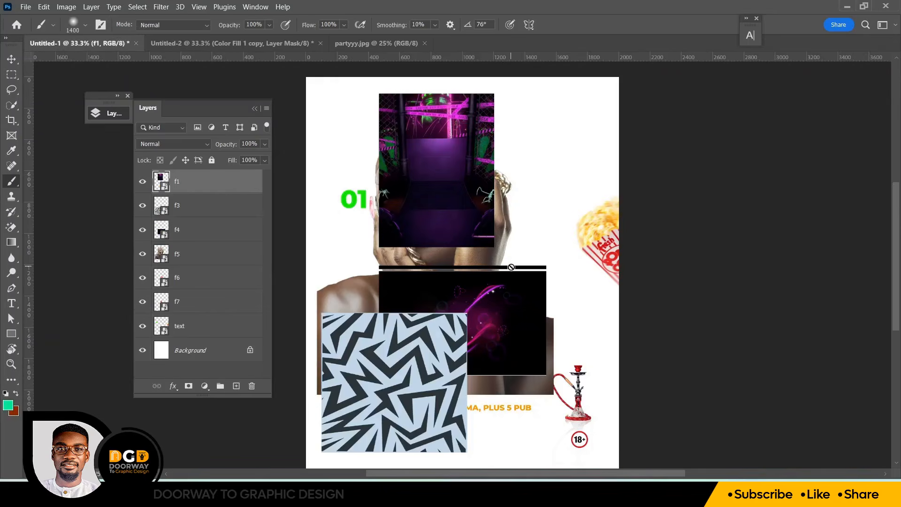
left_click(12, 59)
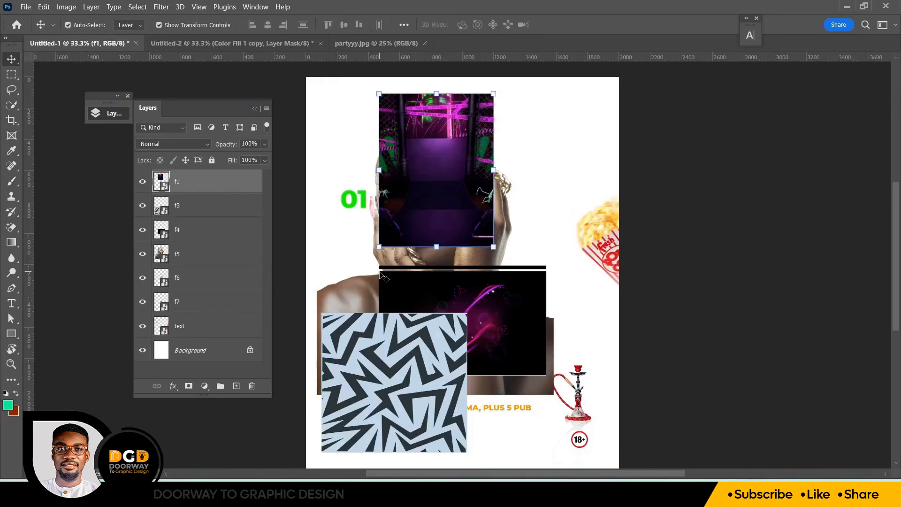
left_click(489, 306)
left_click_drag(489, 306, 255, 44)
left_click_drag(505, 215, 497, 190)
key("ctrl+minus")
key("ctrl+minus")
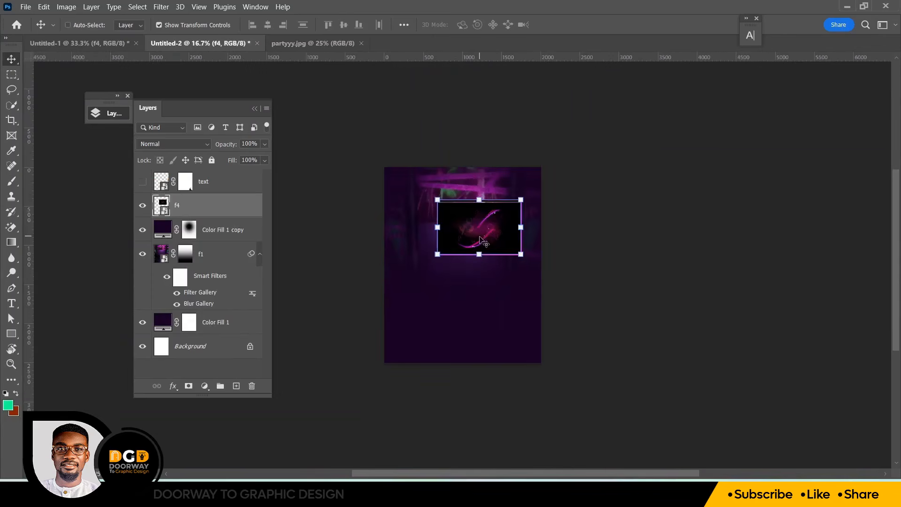
Scale the f4 image up to about 95% and position it across the flyer's upper half
left_click_drag(481, 256, 475, 299)
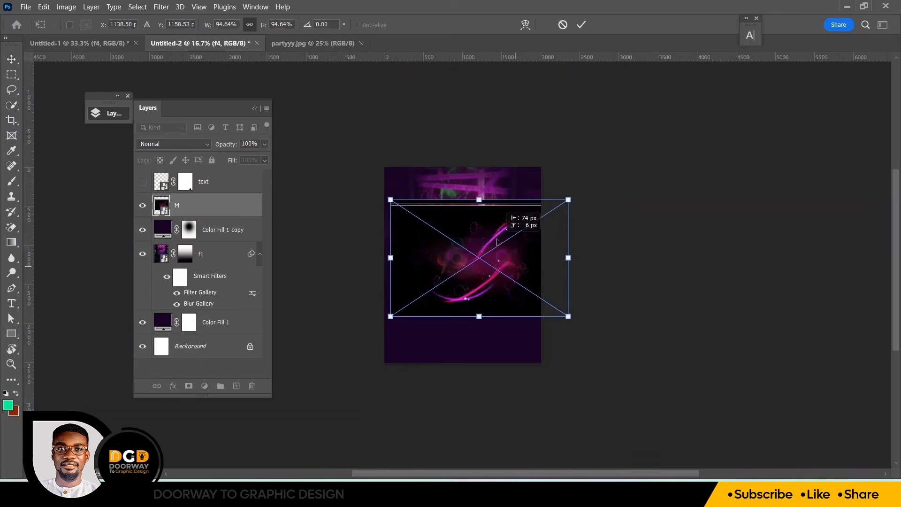
left_click_drag(500, 244, 494, 235)
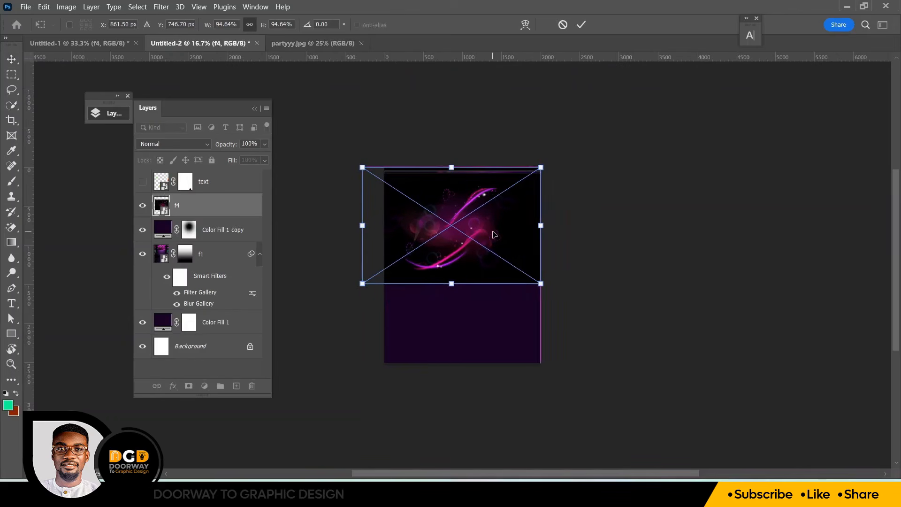
left_click(581, 25)
left_click_drag(469, 229, 486, 231)
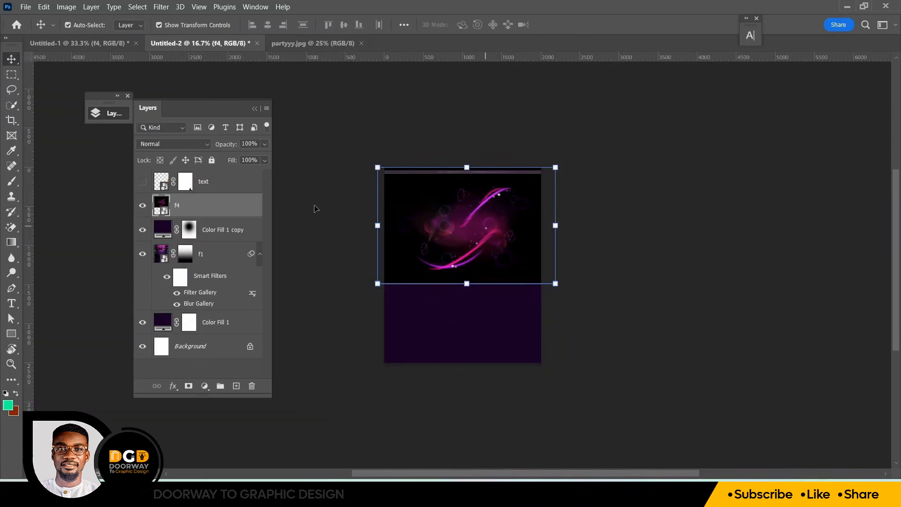
Set f4's blend mode to Screen and apply a Gaussian Blur with a 0.6 pixel radius
left_click(174, 144)
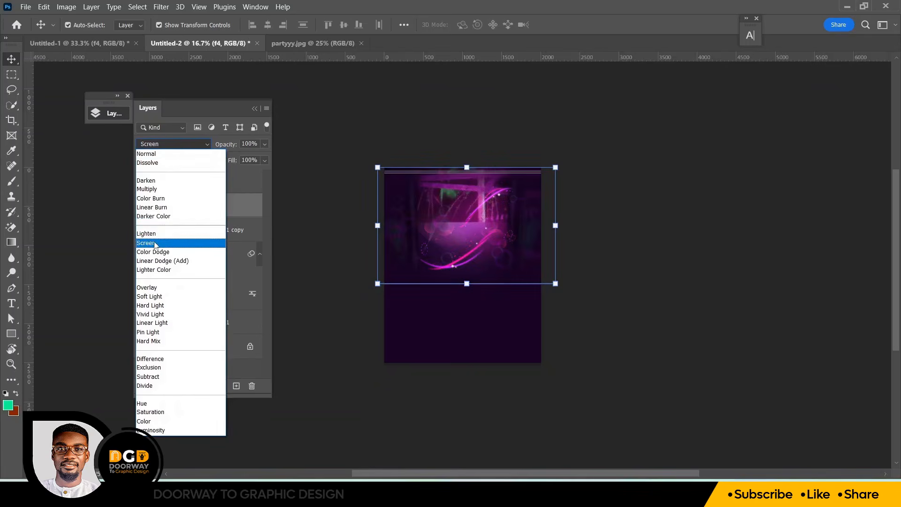
left_click(155, 242)
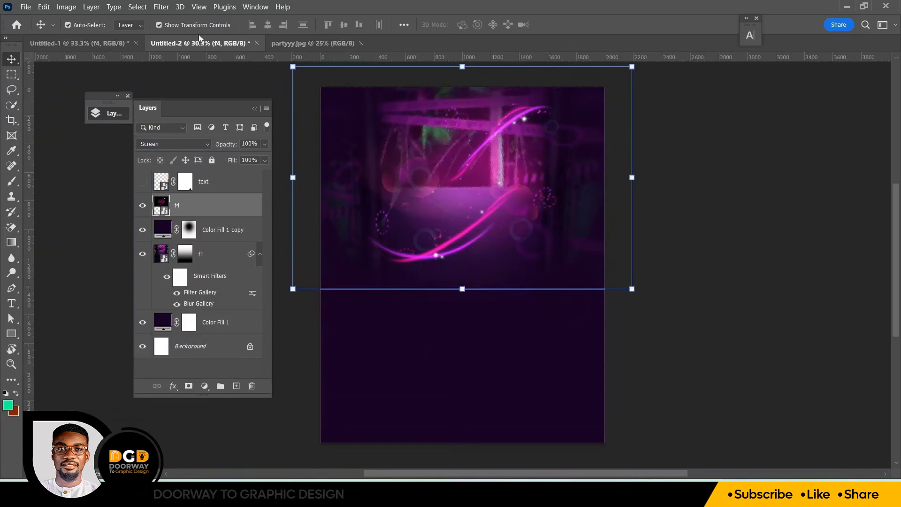
left_click(161, 7)
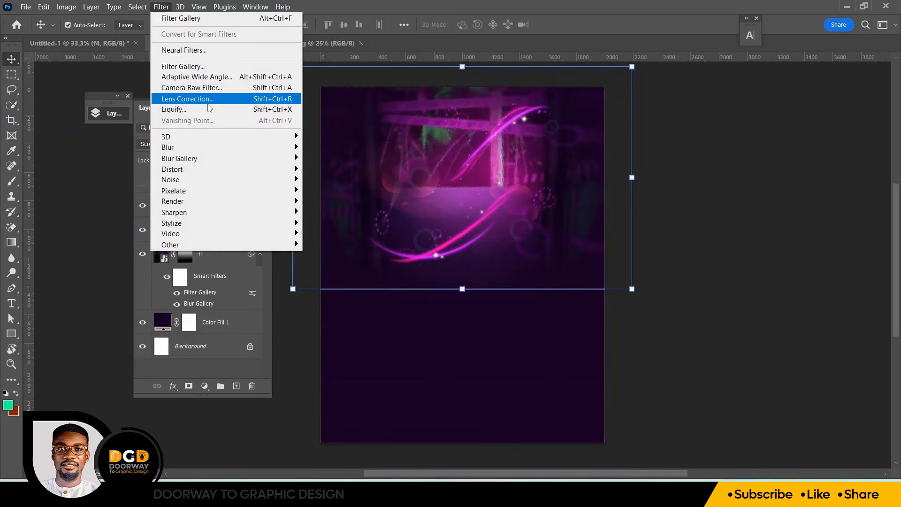
mouse_move(224, 148)
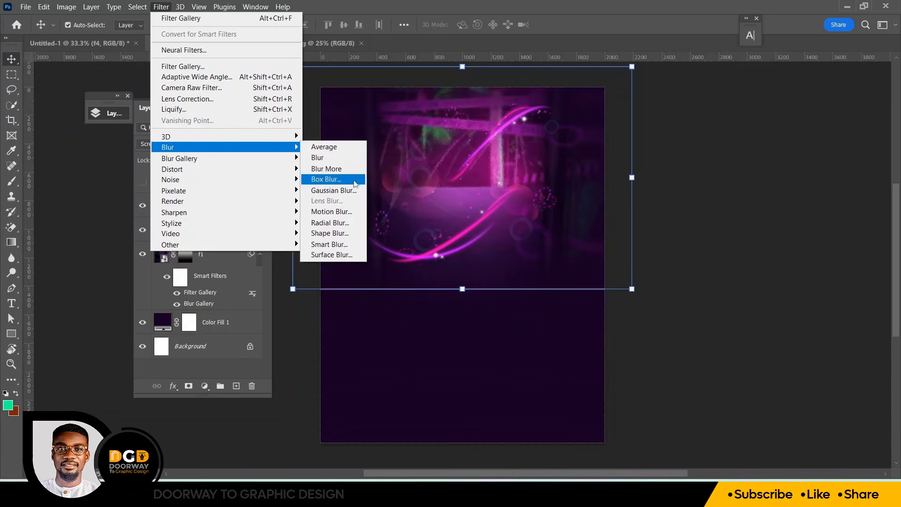
left_click(343, 191)
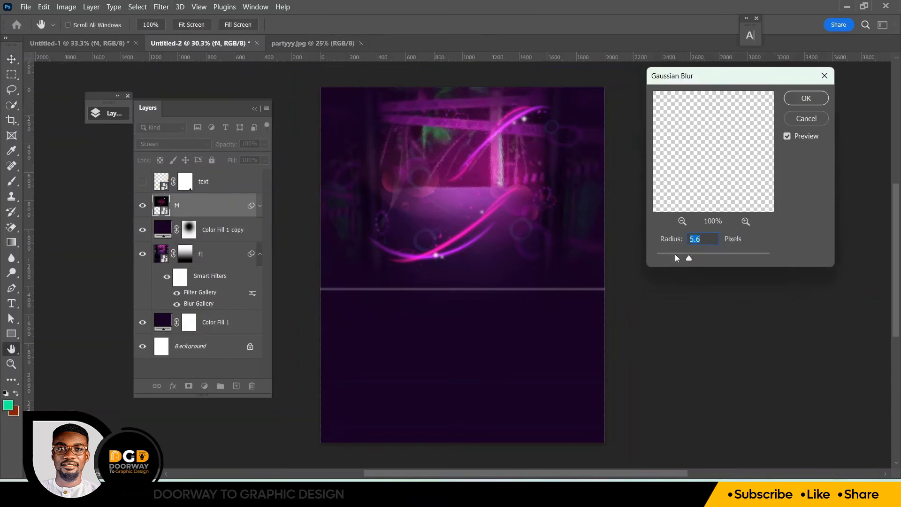
left_click_drag(689, 261, 659, 260)
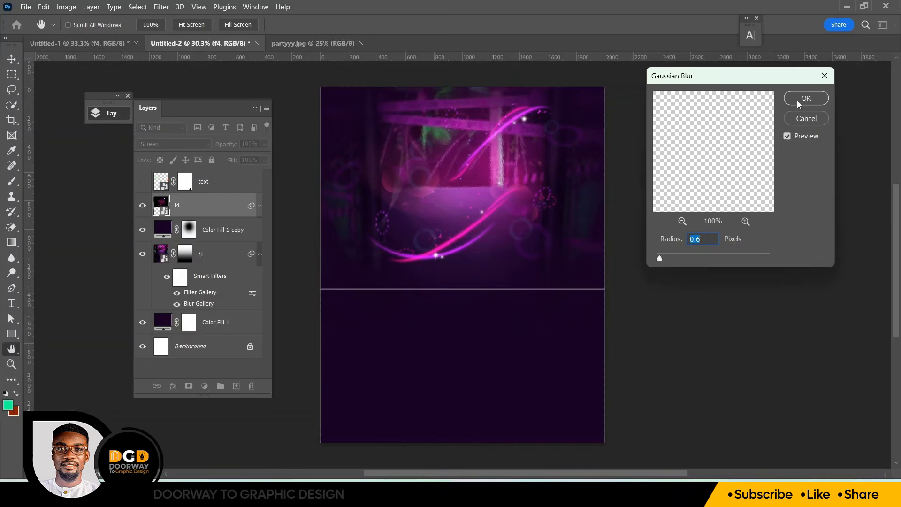
left_click(798, 99)
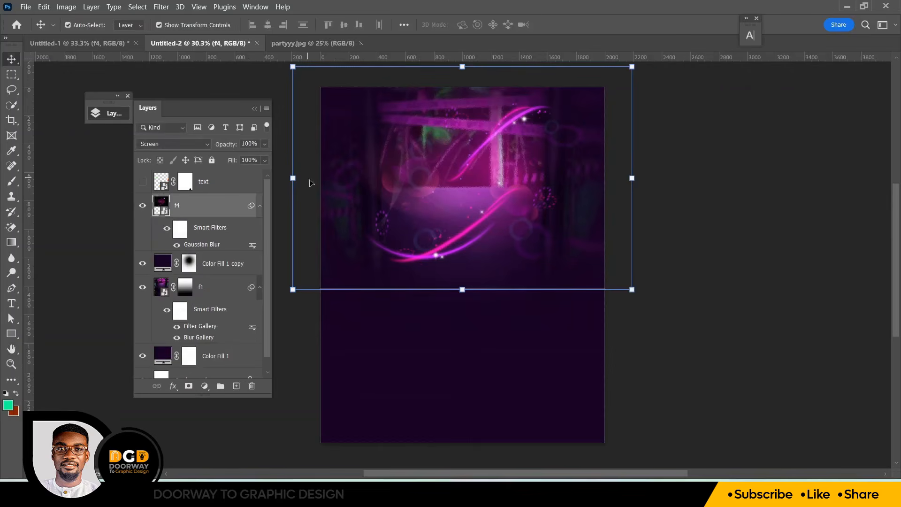
Add a layer mask to f4 and paint black with a 600 px brush to hide its lower edge
left_click(273, 84)
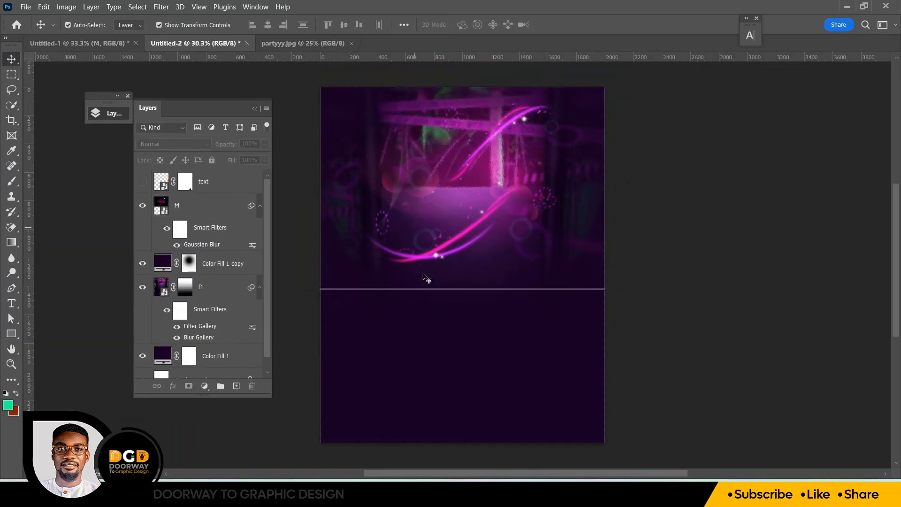
left_click(217, 207)
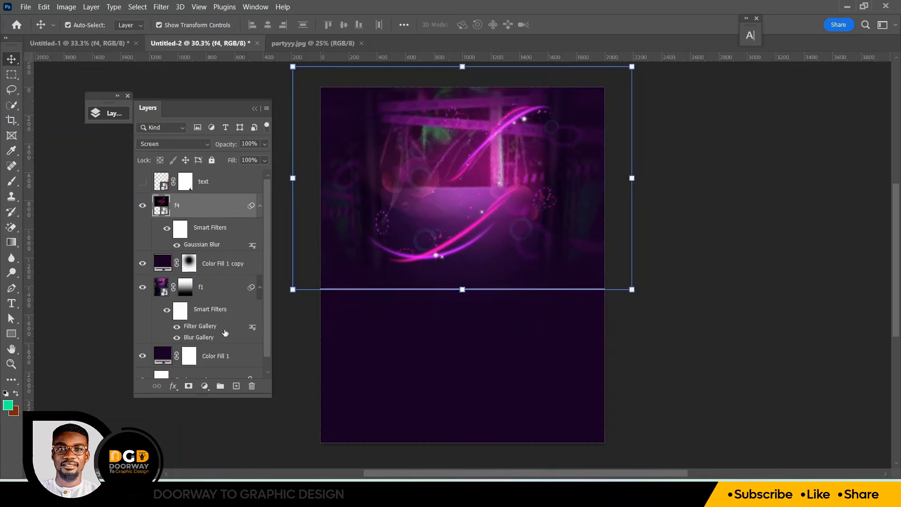
left_click(189, 385)
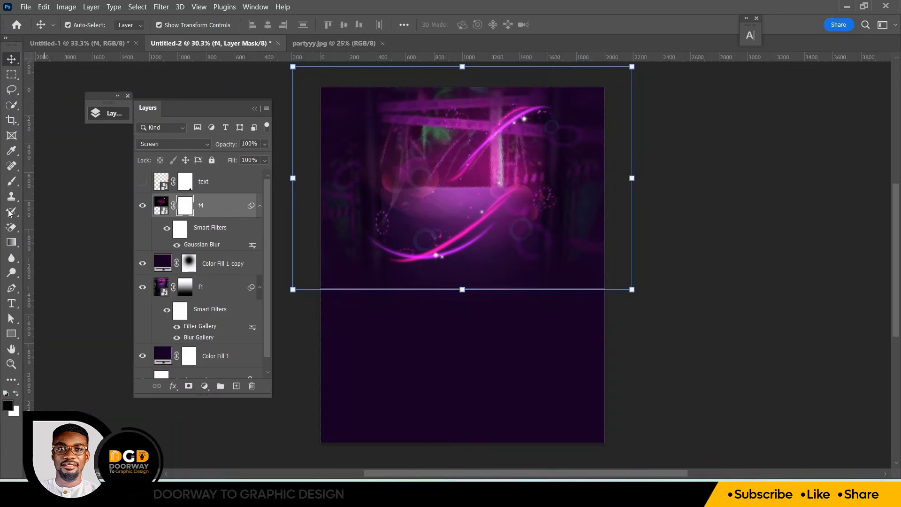
left_click(14, 185)
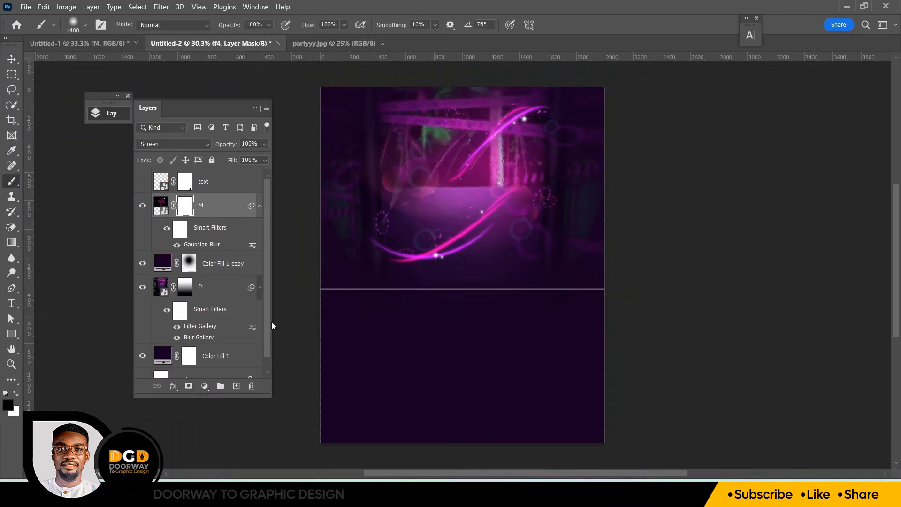
key("bracketleft")
key("bracketleft")
key("bracketleft")
key("bracketleft")
key("bracketleft")
key("bracketleft")
key("bracketleft")
key("bracketleft")
mouse_move(311, 311)
left_mouse_down()
mouse_move(452, 318)
mouse_move(605, 300)
mouse_move(538, 304)
mouse_move(583, 296)
mouse_move(472, 291)
mouse_move(298, 317)
left_mouse_up()
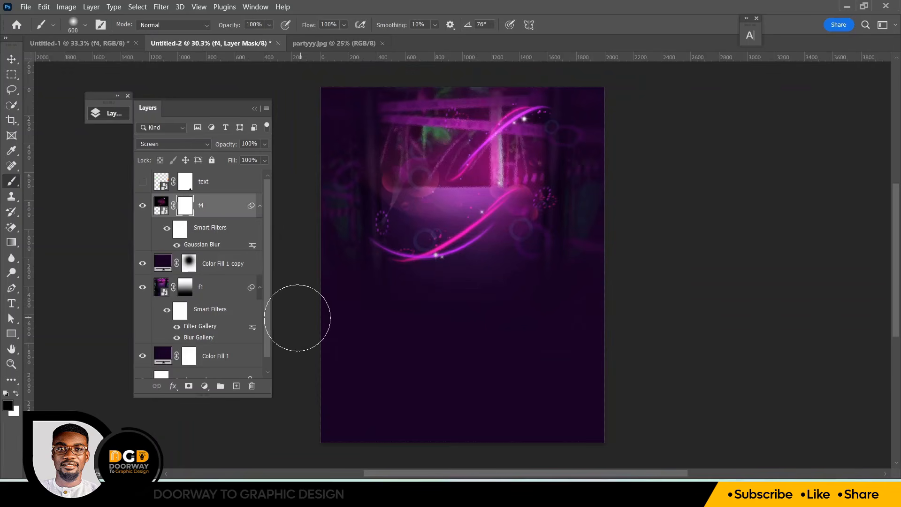
Bring the f3 zigzag pattern from Untitled-1 into the flyer and stretch it across the lower half's full width
left_click(13, 59)
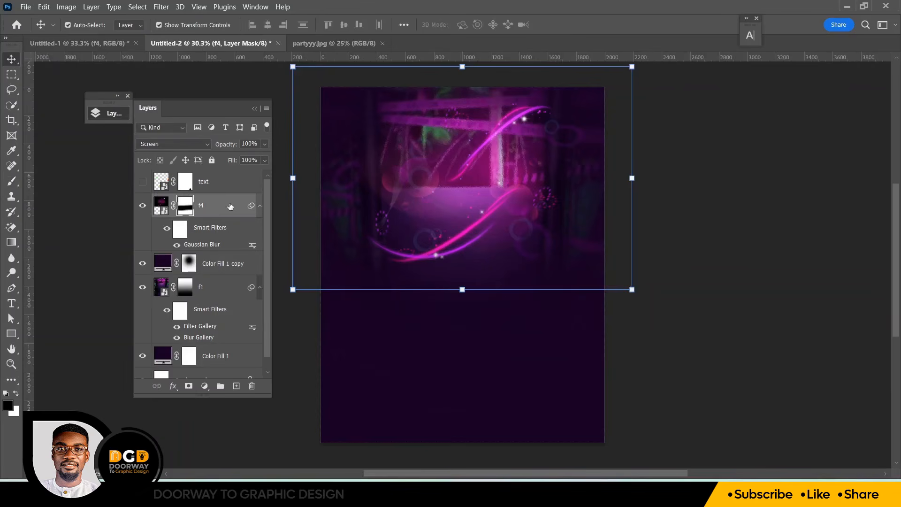
left_click(99, 43)
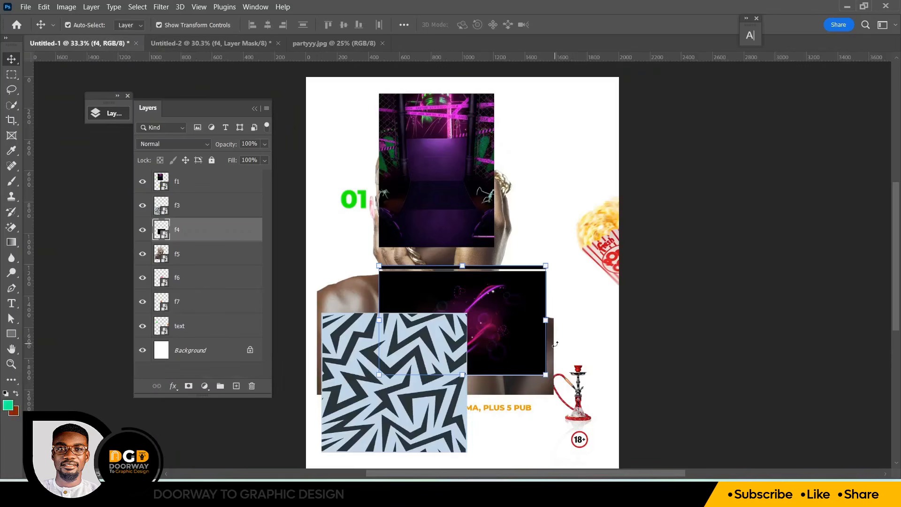
left_click(355, 395)
left_click_drag(401, 393, 475, 372)
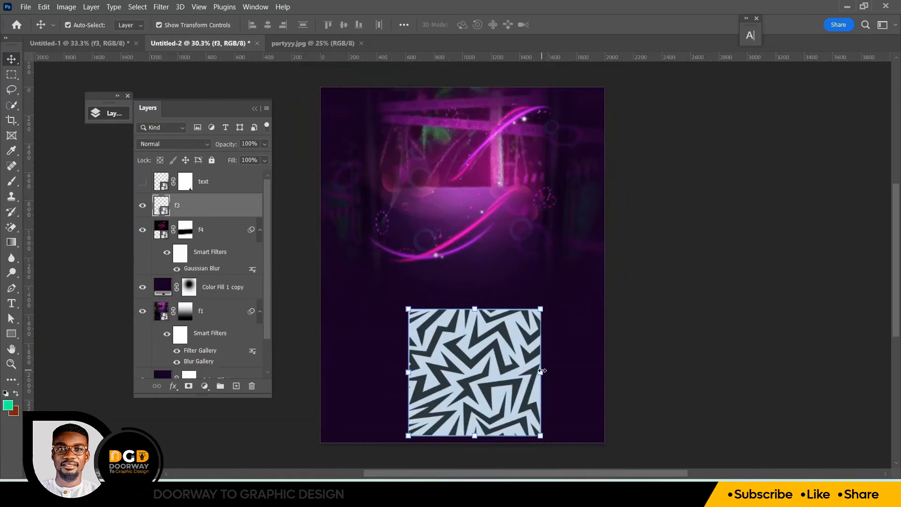
left_click_drag(541, 372, 616, 371)
left_click_drag(410, 370, 309, 368)
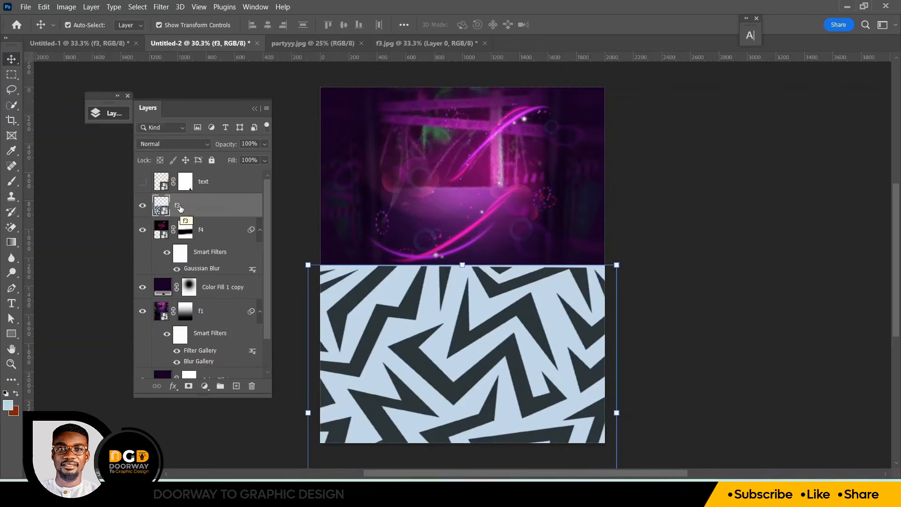
Rasterize the f3 layer and erase its light blue areas with the Magic Eraser tool
right_click(181, 216)
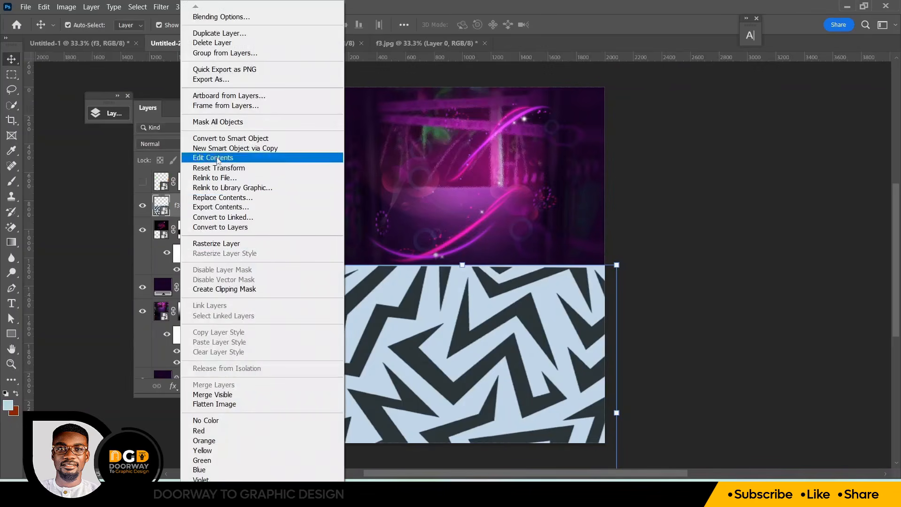
left_click(226, 245)
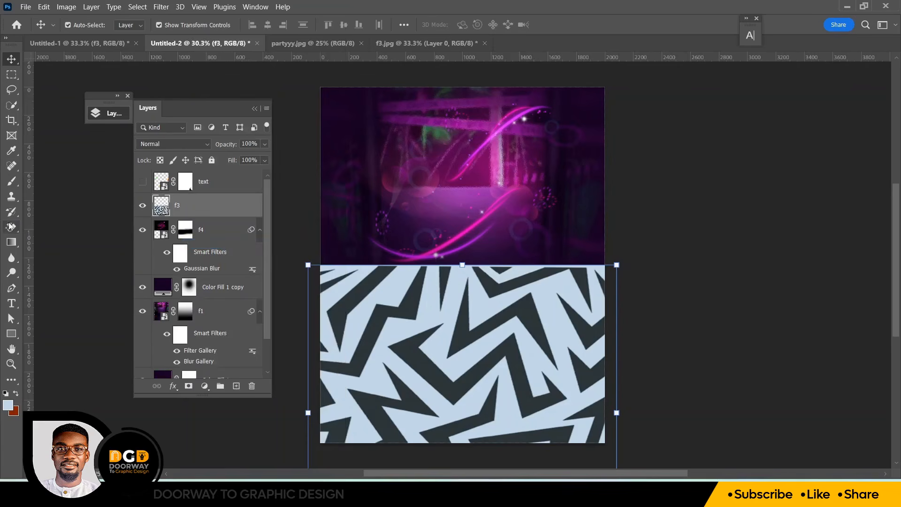
left_click_drag(9, 230, 55, 251)
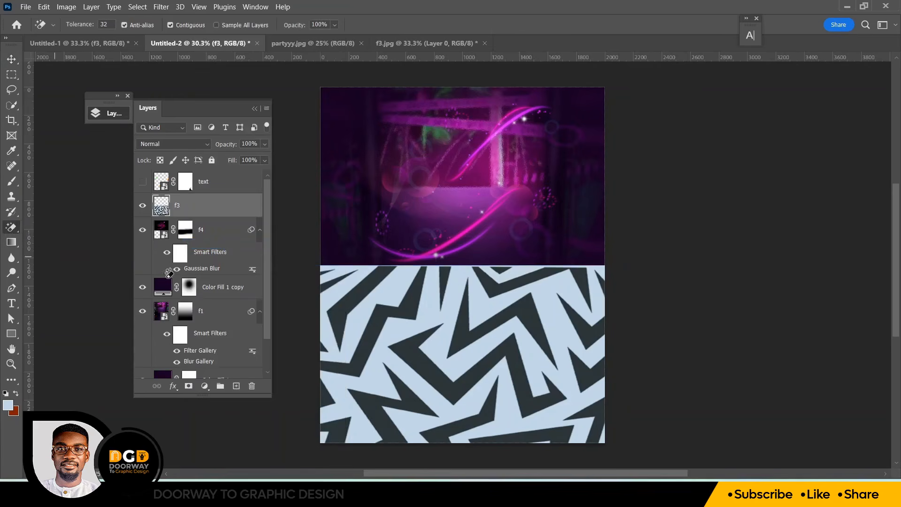
left_click(398, 280)
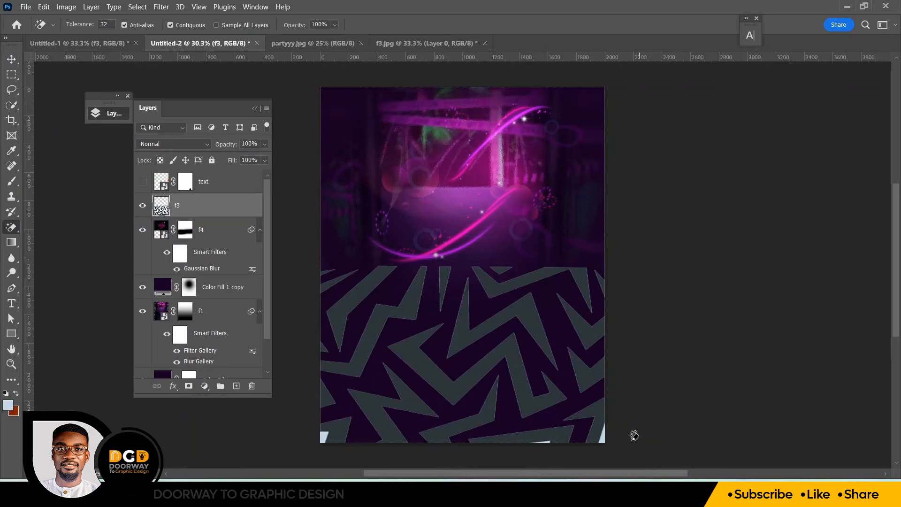
left_click(547, 440)
Add a Color Overlay effect to the f3 layer using a dark purple sampled from the flyer's background
right_click(192, 212)
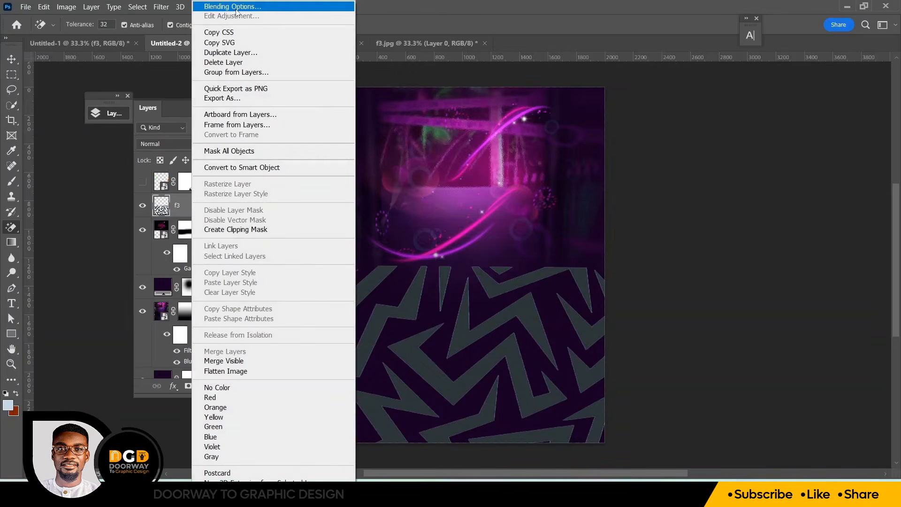
left_click(237, 10)
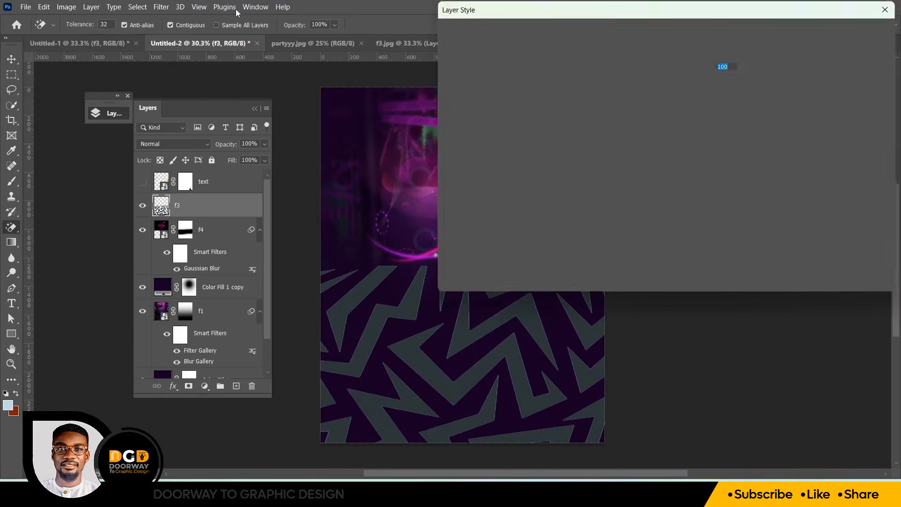
left_click_drag(534, 13, 684, 29)
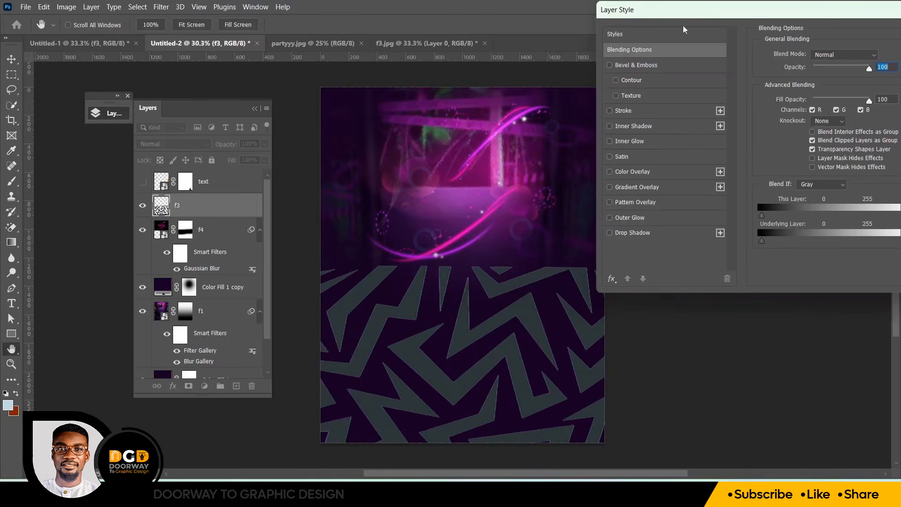
left_click(626, 172)
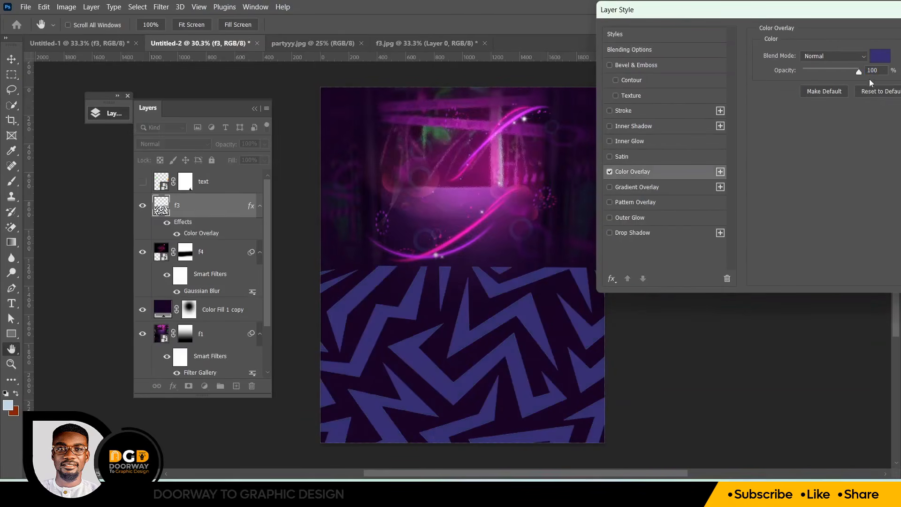
left_click(880, 57)
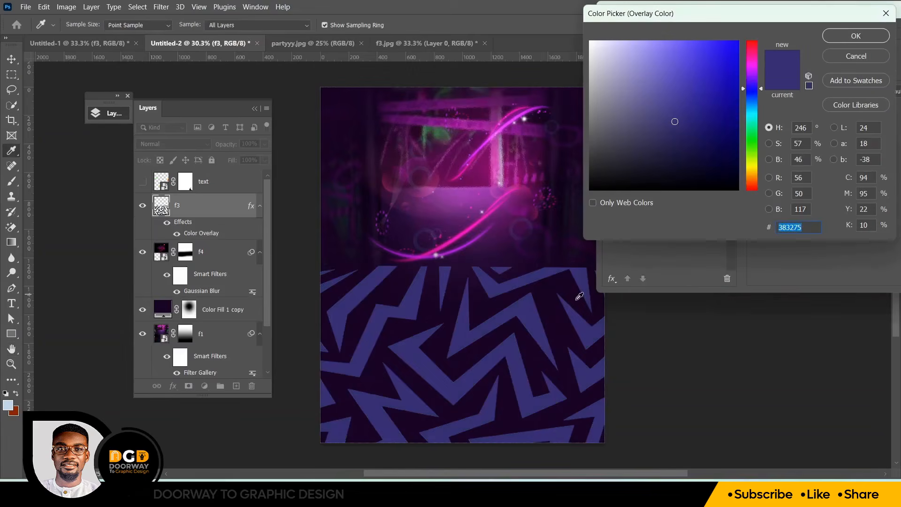
left_click(558, 311)
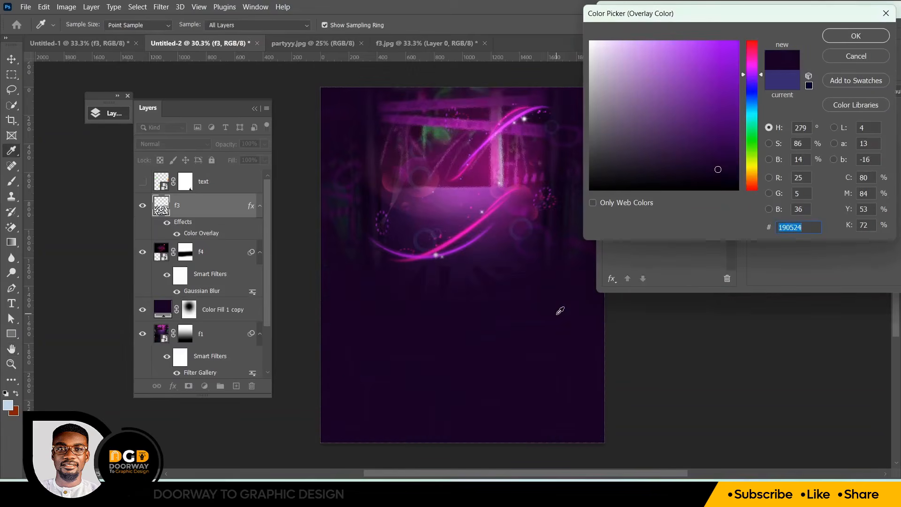
left_click(719, 161)
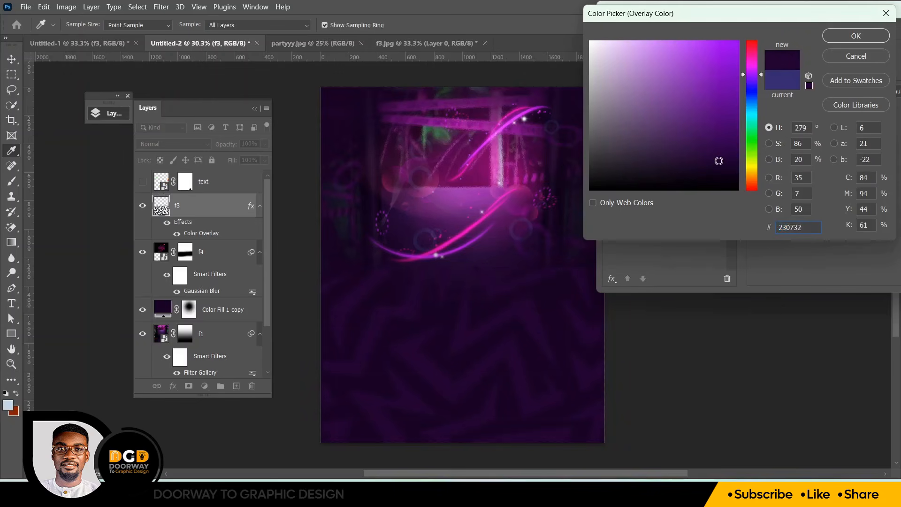
left_click(717, 164)
left_click(717, 165)
key("Return")
key("Return")
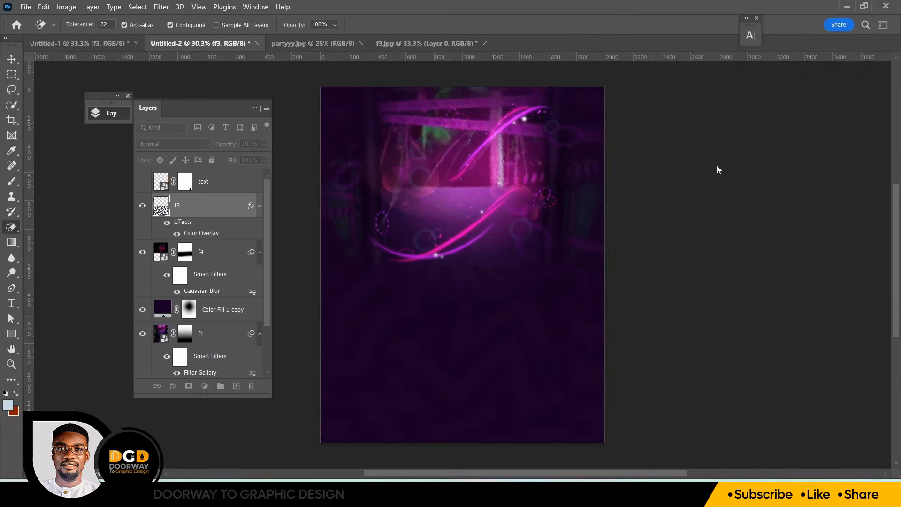
Add a layer mask to f3 and brush black across its top edge to blend the zigzag pattern in
left_click(188, 386)
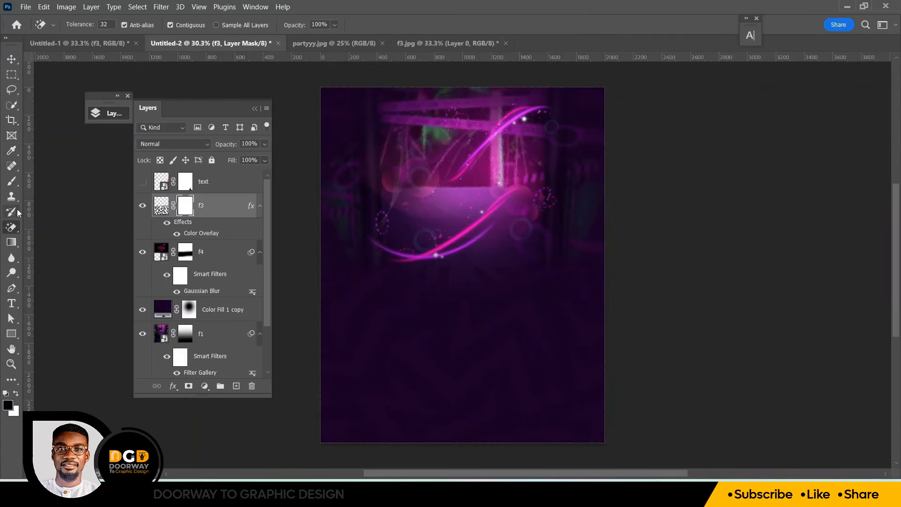
key("b")
left_click_drag(339, 259, 657, 243)
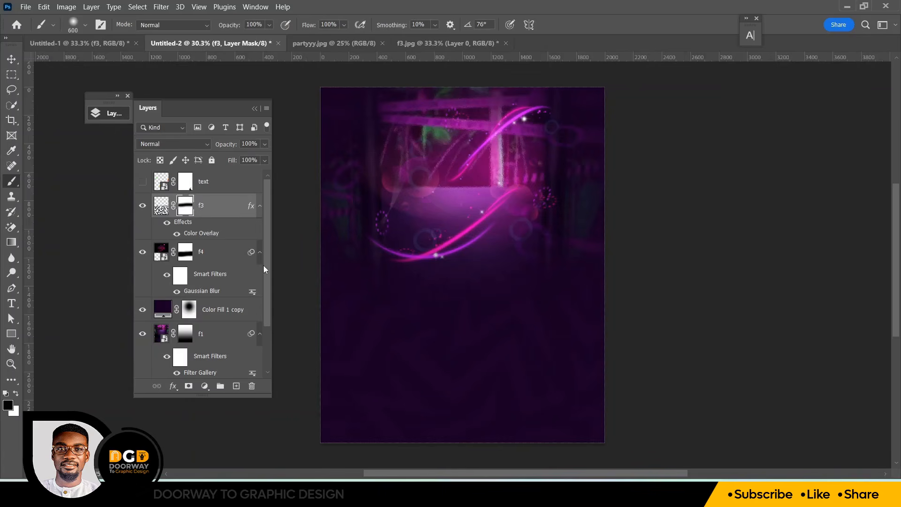
Group all the background layers from f3 down to Color Fill 1
scroll(263, 265, "down", 3)
left_click(212, 345, "shift")
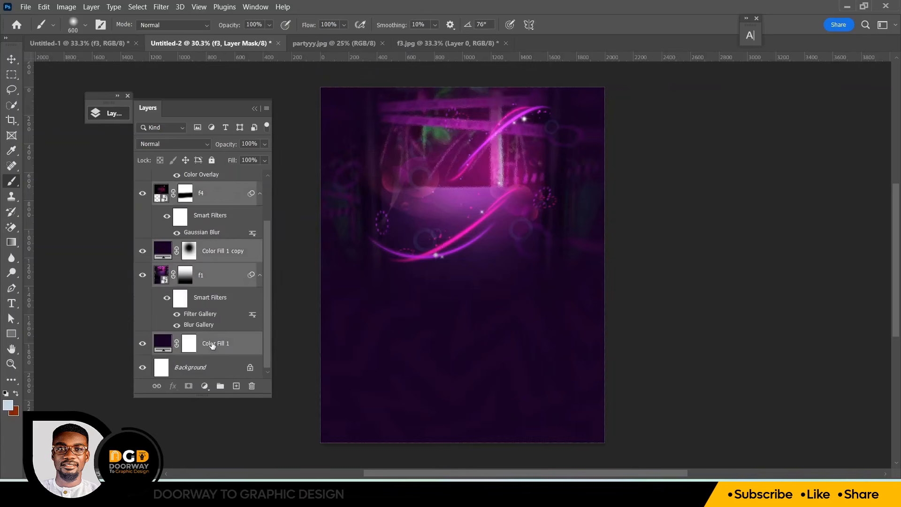
key("ctrl+g")
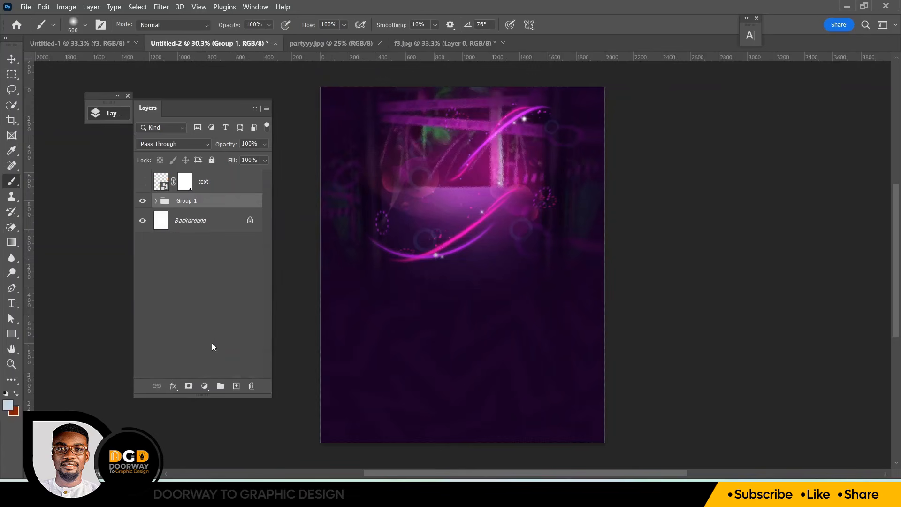
Rename the new group as bg
double_click(183, 201)
type("bg")
left_click(227, 222)
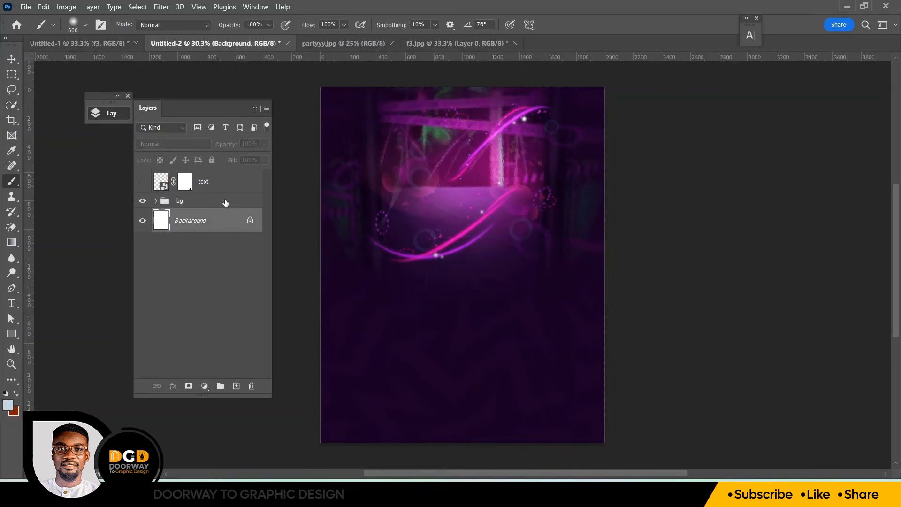
Create a new empty layer above the bg group
left_click(221, 203)
left_click(236, 386)
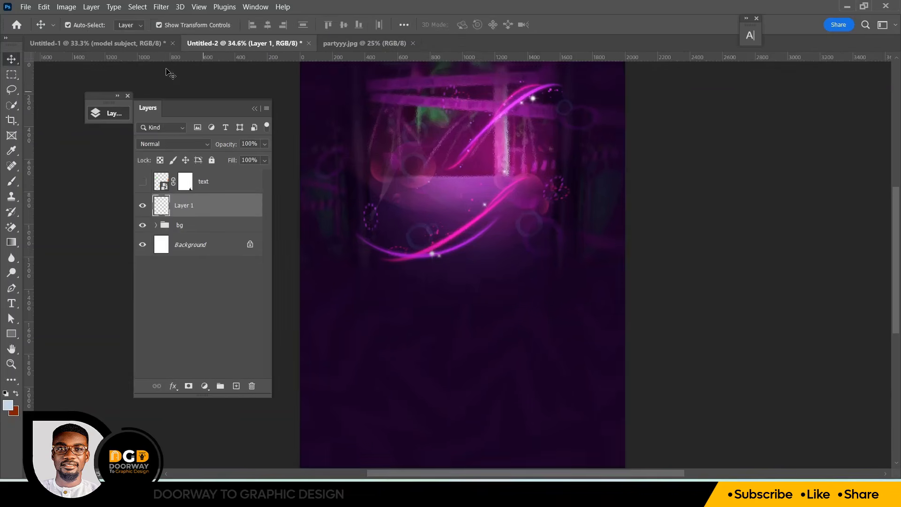
Bring the model subject layer from Untitled-1 into the flyer above the new layer
left_click(129, 44)
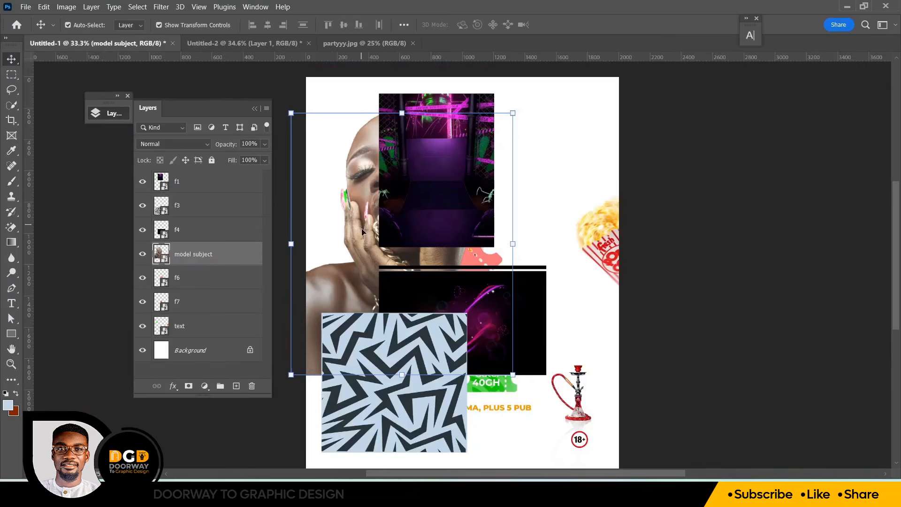
left_click_drag(328, 169, 473, 206)
key("ctrl+plus")
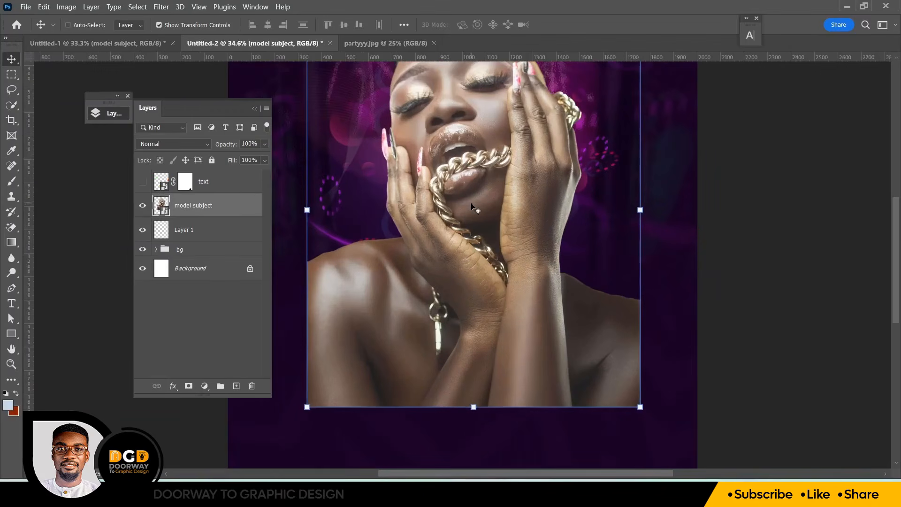
left_click_drag(898, 249, 897, 236)
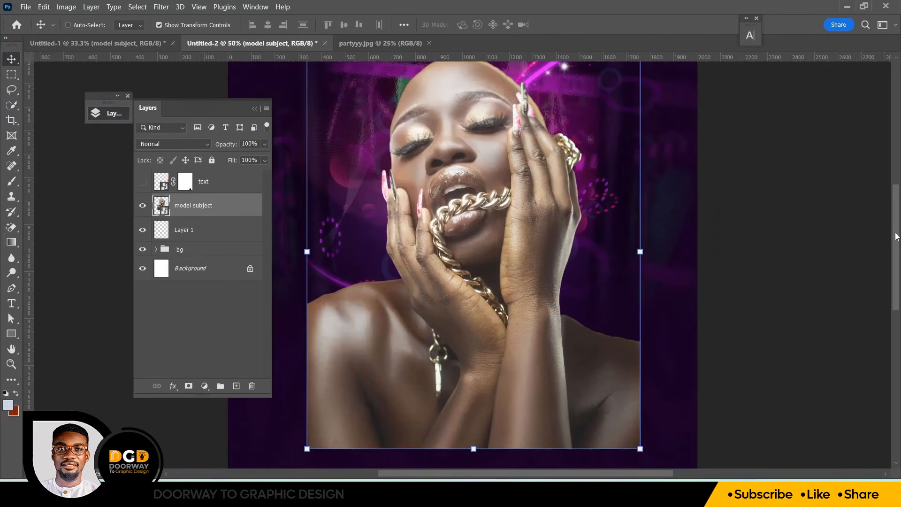
key("ctrl+0")
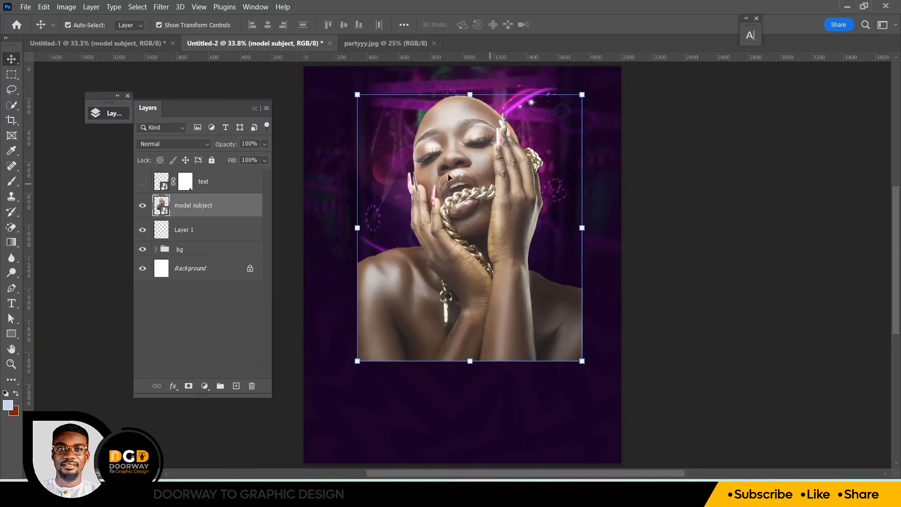
Apply a Camera Raw Filter to the model subject, setting Temperature +3, Exposure -0.30, Contrast +12 and Highlights -60
left_click(164, 8)
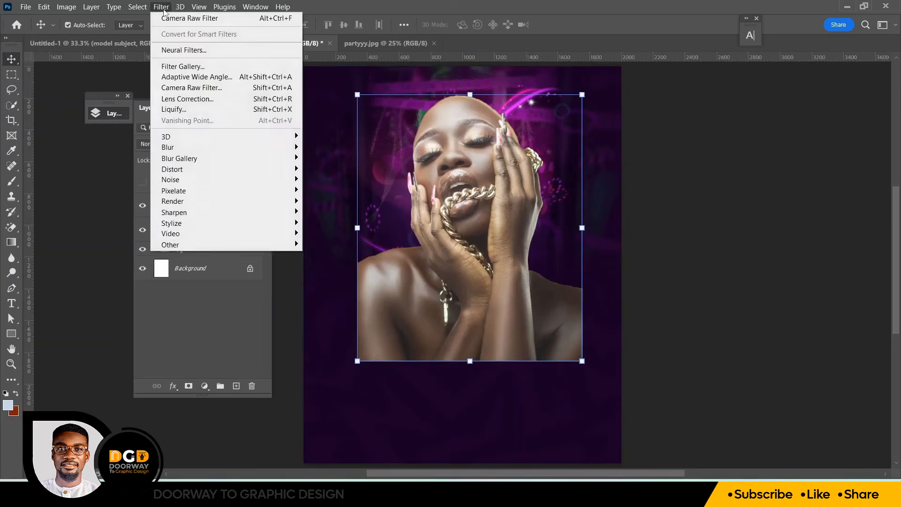
left_click(196, 89)
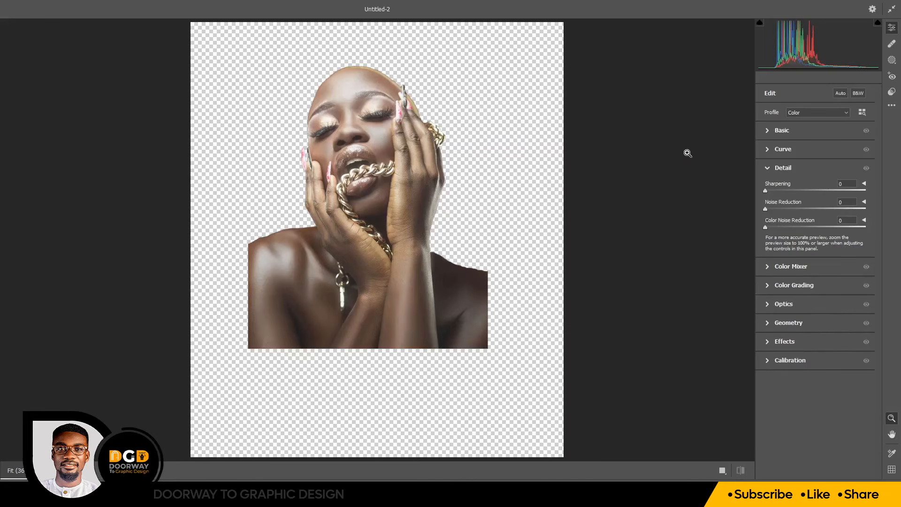
left_click(768, 131)
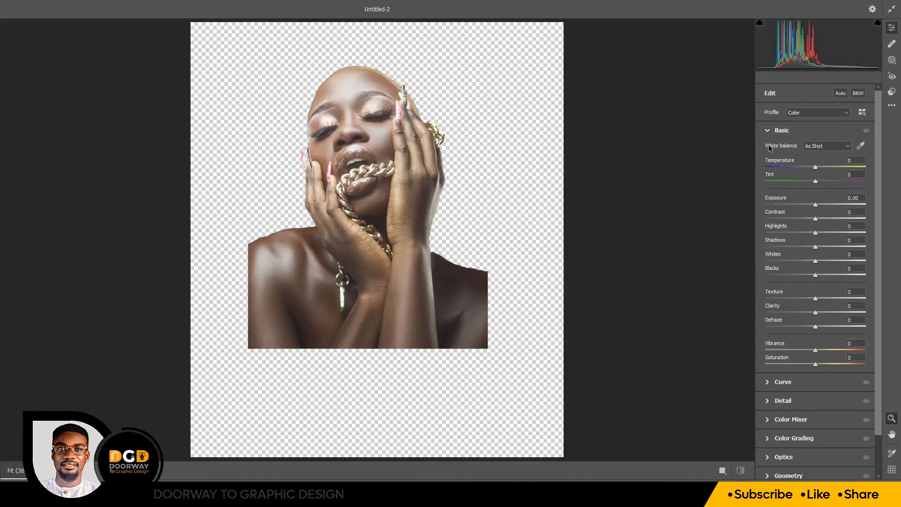
left_click(723, 471)
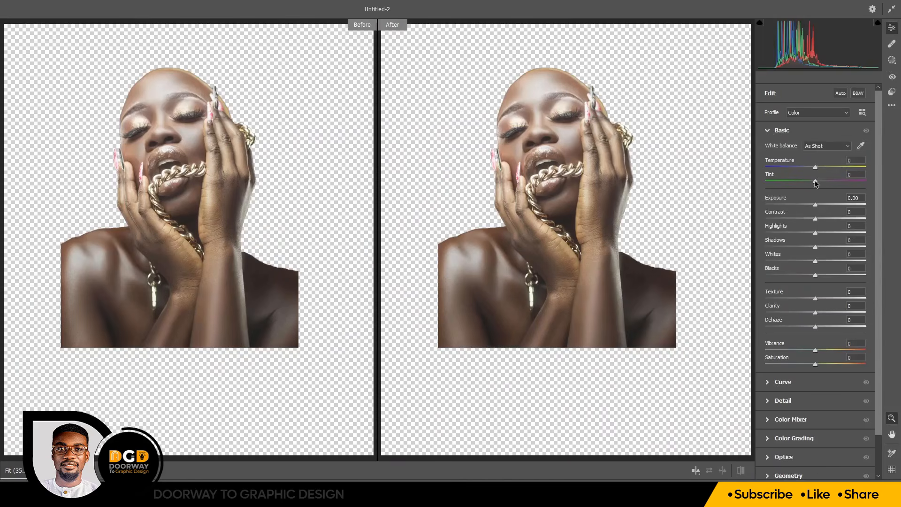
left_click_drag(815, 167, 818, 167)
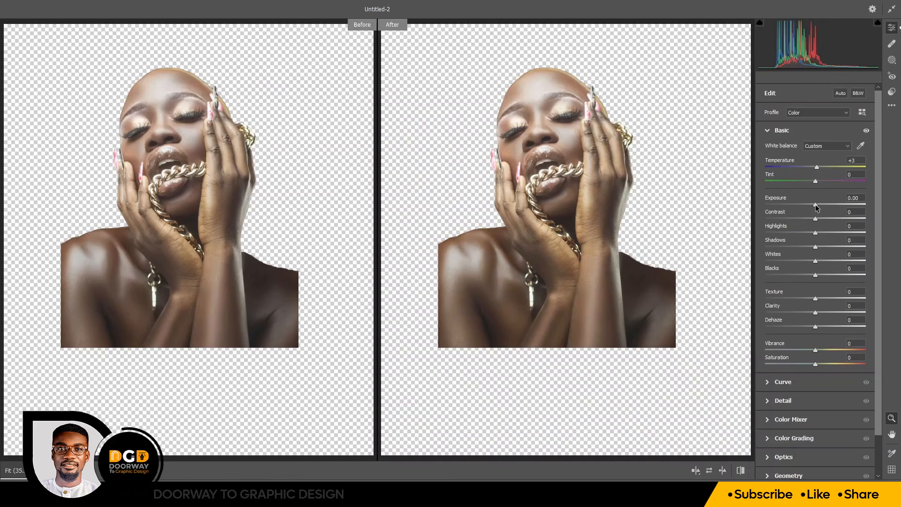
left_click_drag(815, 205, 813, 204)
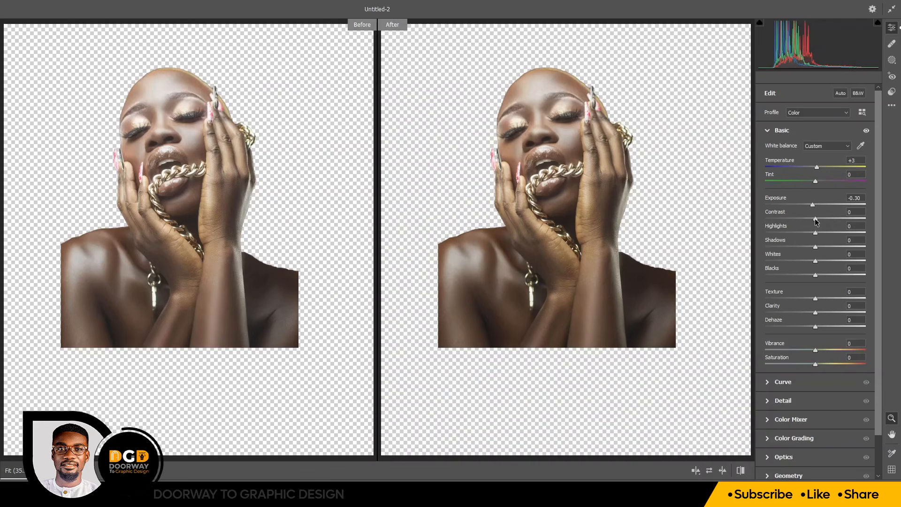
left_click_drag(815, 219, 821, 224)
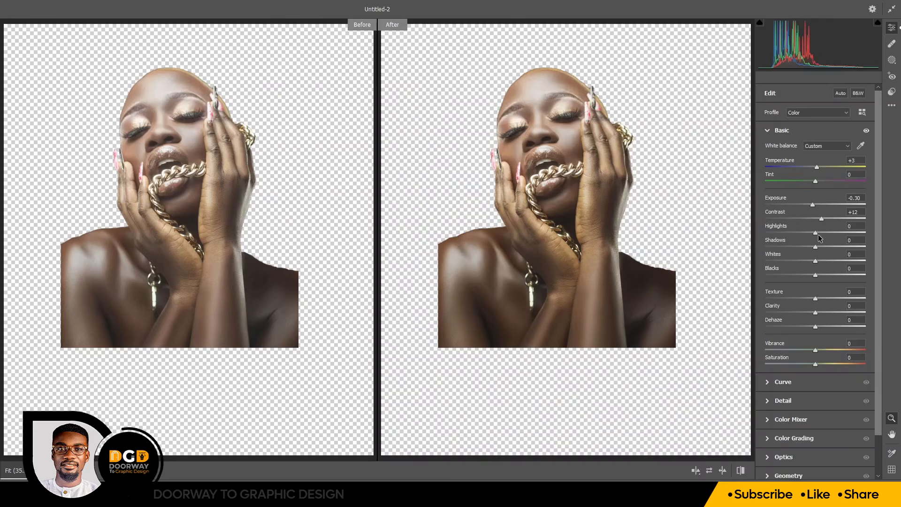
left_click_drag(816, 234, 784, 236)
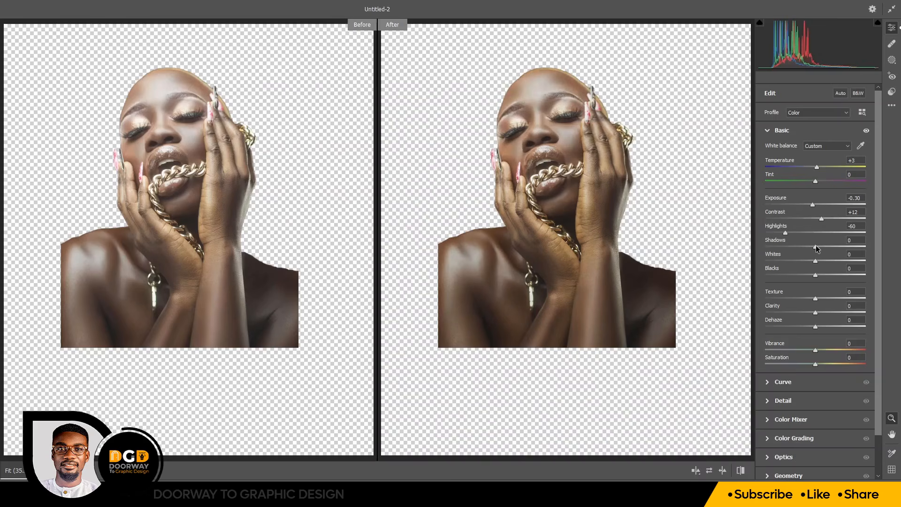
Set Shadows -80, Whites +50, Blacks +17, Texture +71, Clarity +65 and Dehaze +2 in the Basic section
left_click_drag(816, 247, 840, 263)
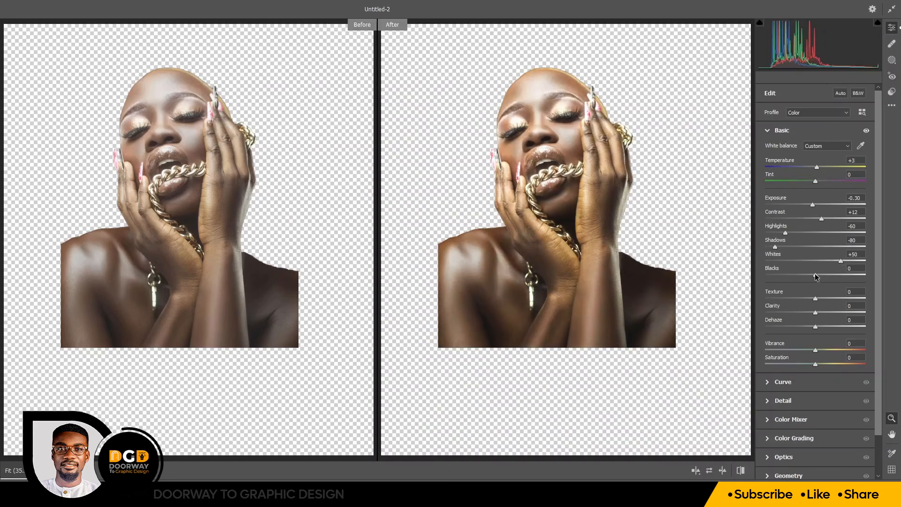
left_click_drag(815, 275, 824, 274)
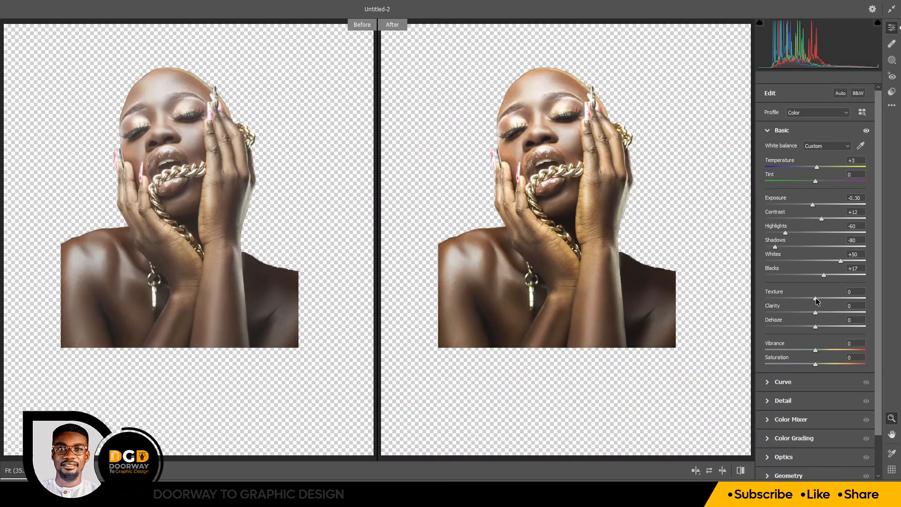
left_click_drag(816, 301, 852, 300)
mouse_move(816, 313)
left_mouse_down()
mouse_move(854, 307)
mouse_move(817, 327)
left_mouse_up()
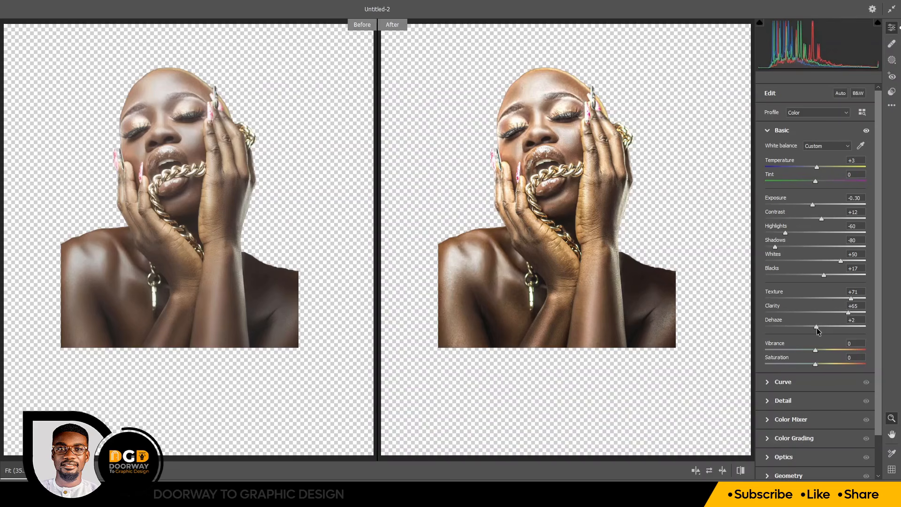
Open the Detail section and raise the sharpening slider to its highest setting
left_click(767, 132)
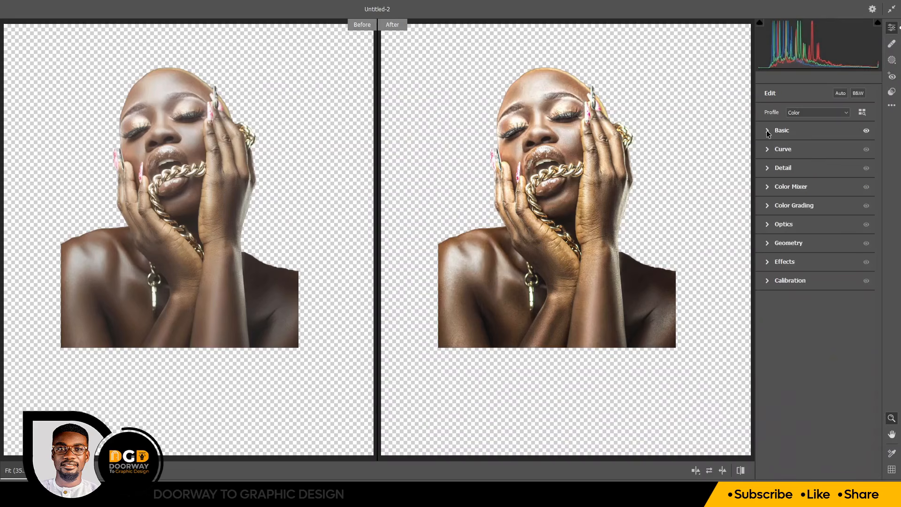
left_click(768, 169)
left_click_drag(765, 190, 868, 191)
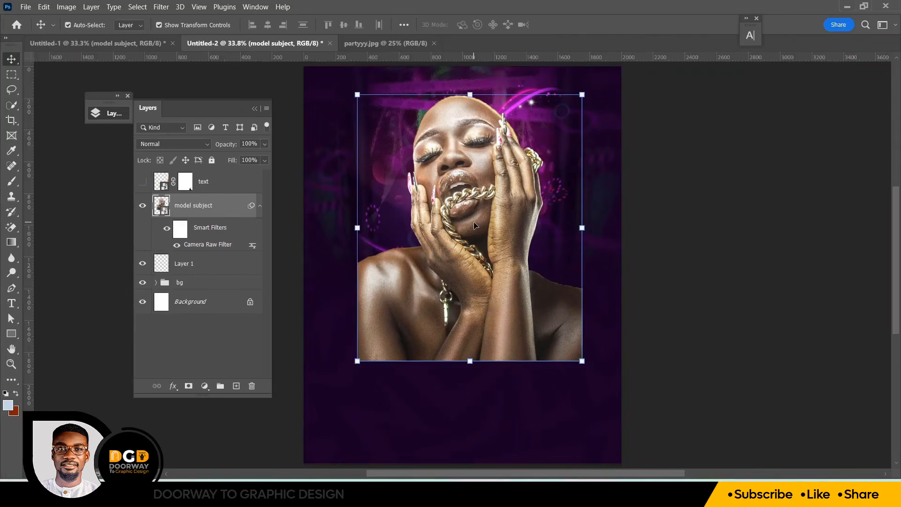
Duplicate the model subject layer and lower the copy's fill to 13%
key("ctrl+plus")
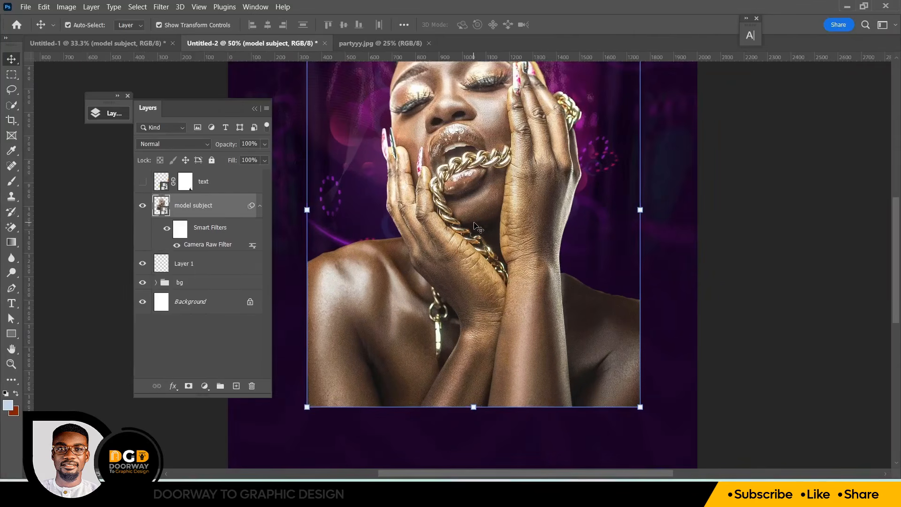
left_click_drag(895, 278, 895, 264)
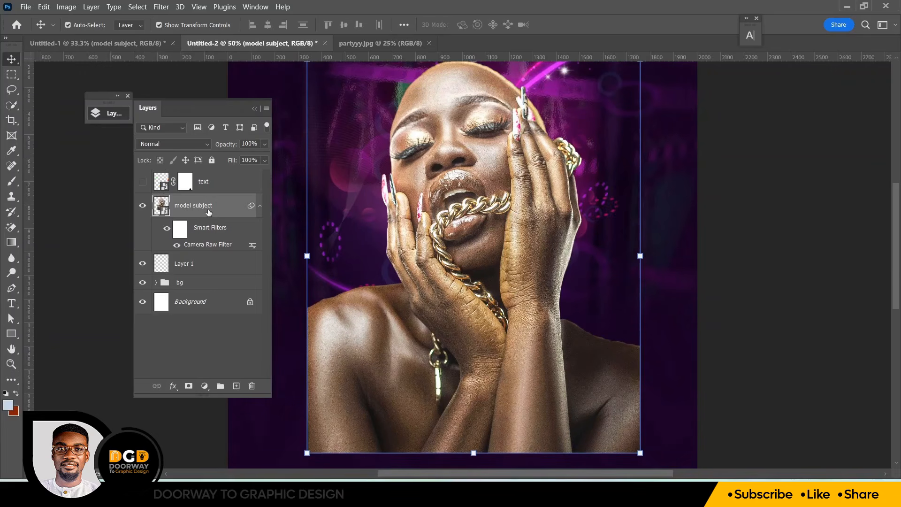
key("ctrl+j")
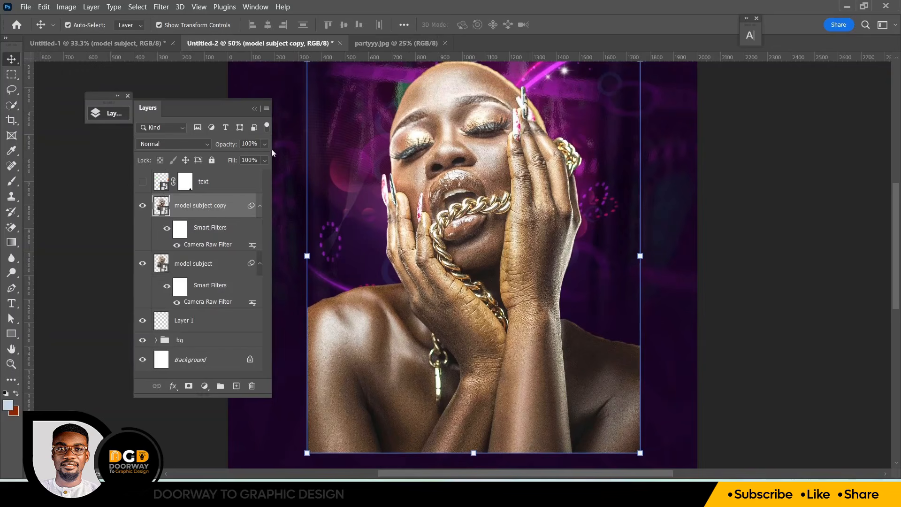
left_click(264, 160)
left_click_drag(264, 174, 235, 176)
left_click_drag(215, 175, 216, 176)
Set the copy's blend mode to Linear Light and clip it to the model subject layer below
left_click(168, 145)
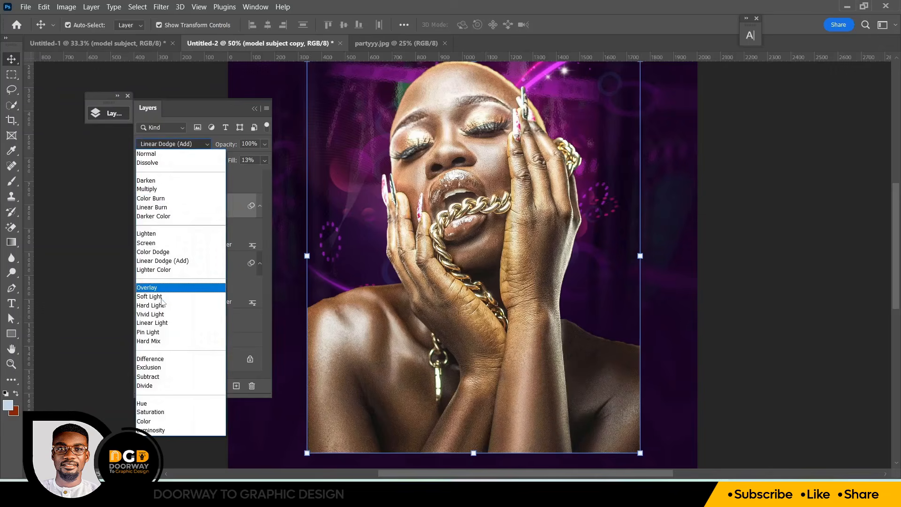
left_click(160, 323)
right_click(195, 211)
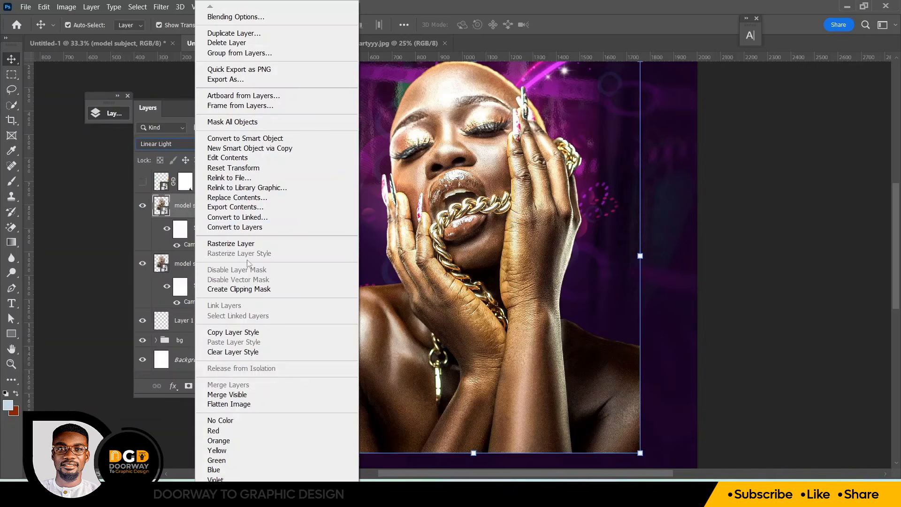
left_click(249, 290)
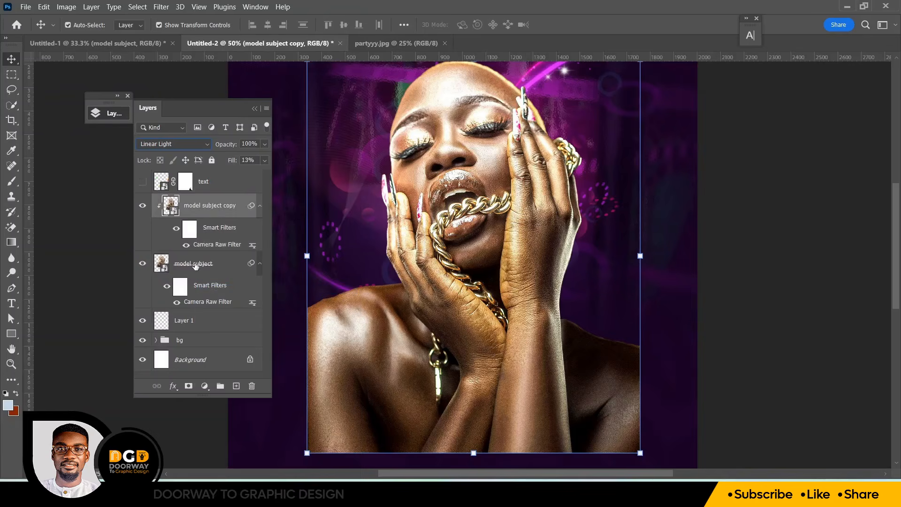
Toggle the copy layer and the Camera Raw Filter on and off to compare the before and after
key("ctrl+0")
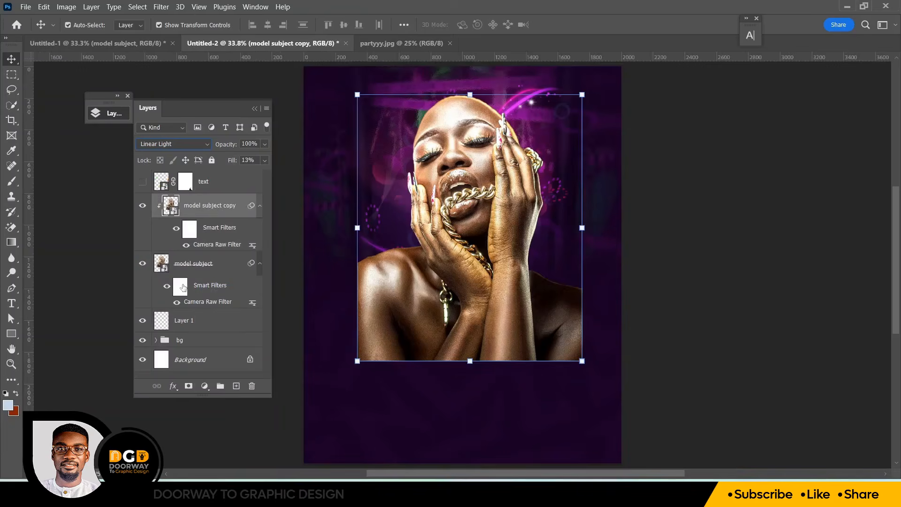
left_click(142, 205)
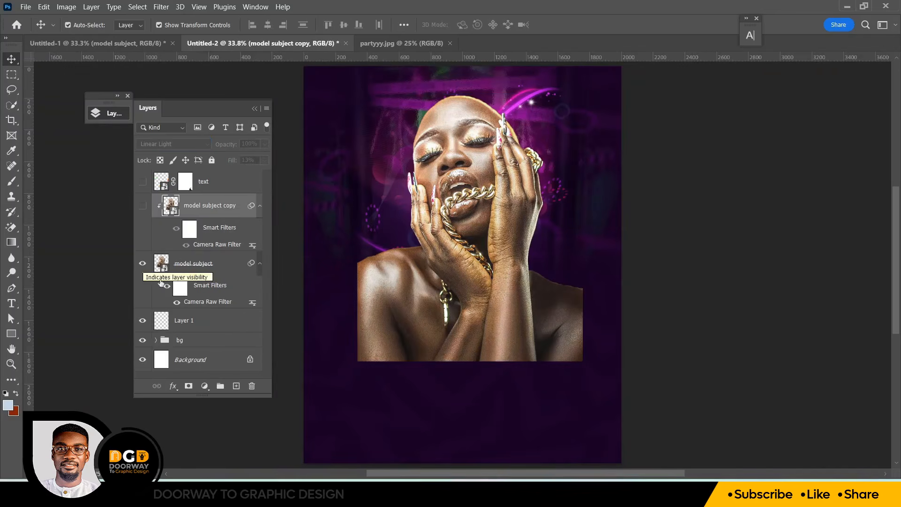
left_click(176, 302)
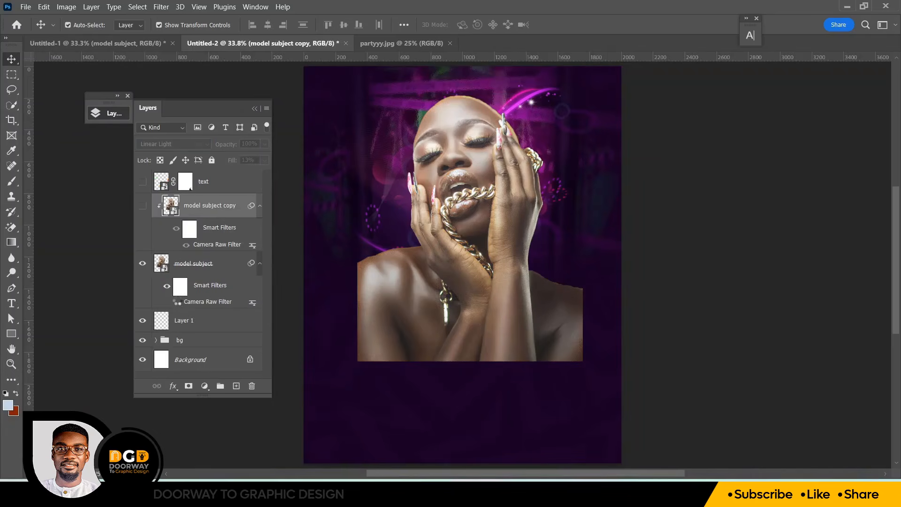
left_click(177, 301)
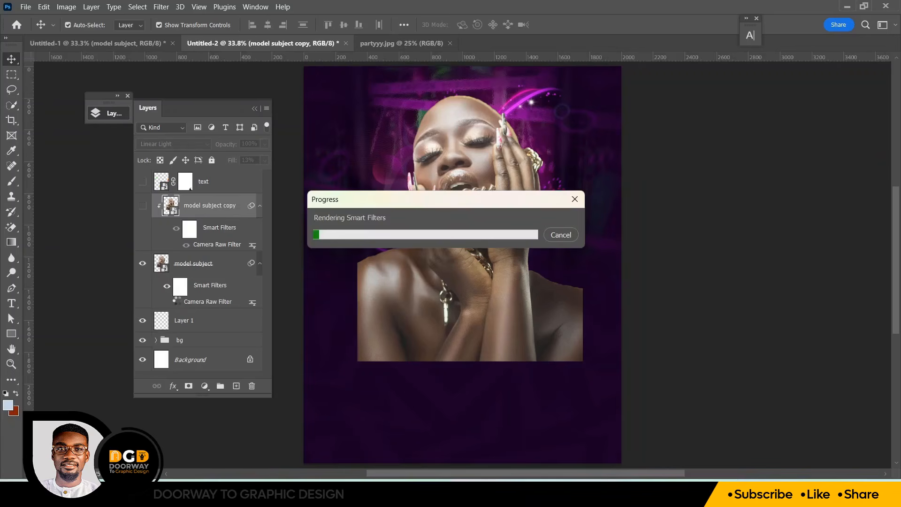
left_click(143, 208)
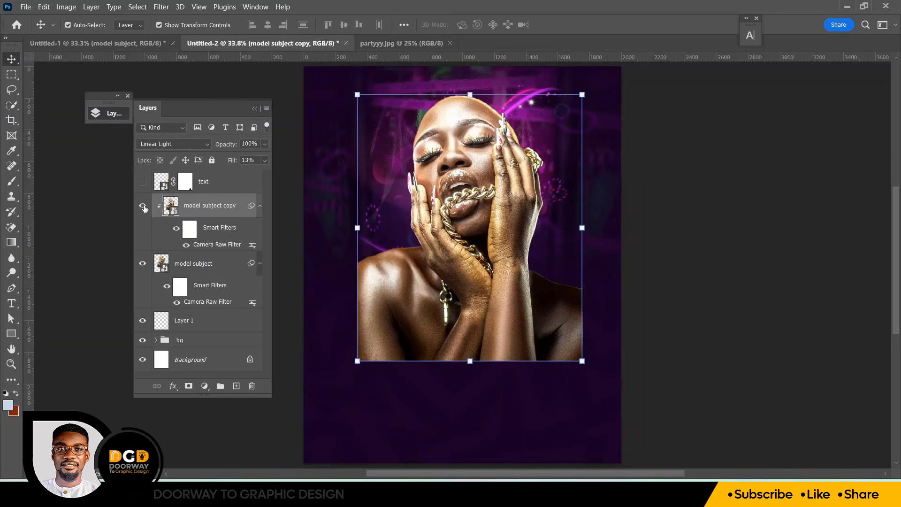
Group the model subject and its copy, then delete the empty Layer 1
left_click(205, 265, "ctrl")
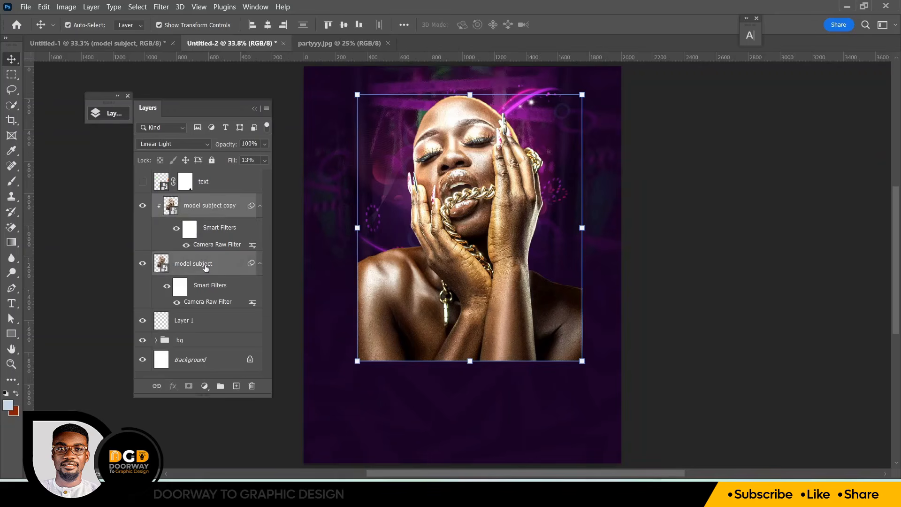
key("ctrl+g")
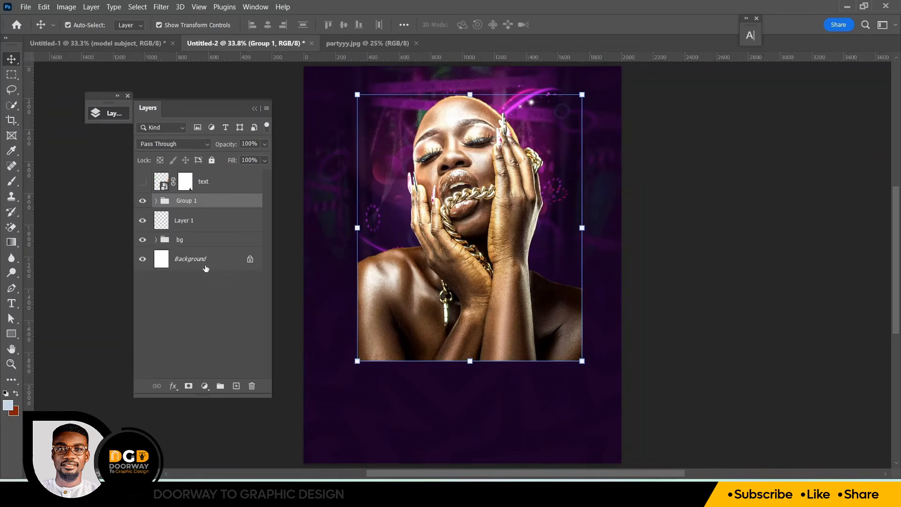
left_click(188, 221)
key("Delete")
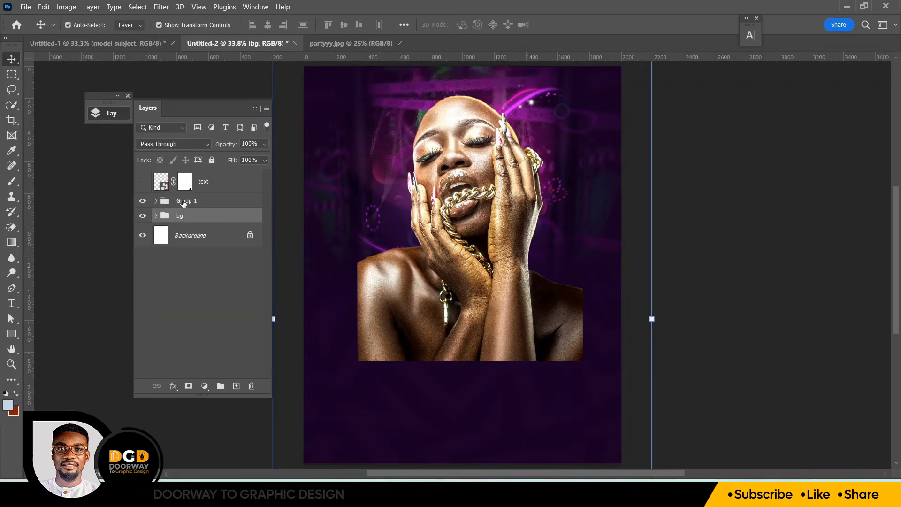
Rename the new group as model
double_click(183, 201)
type("model")
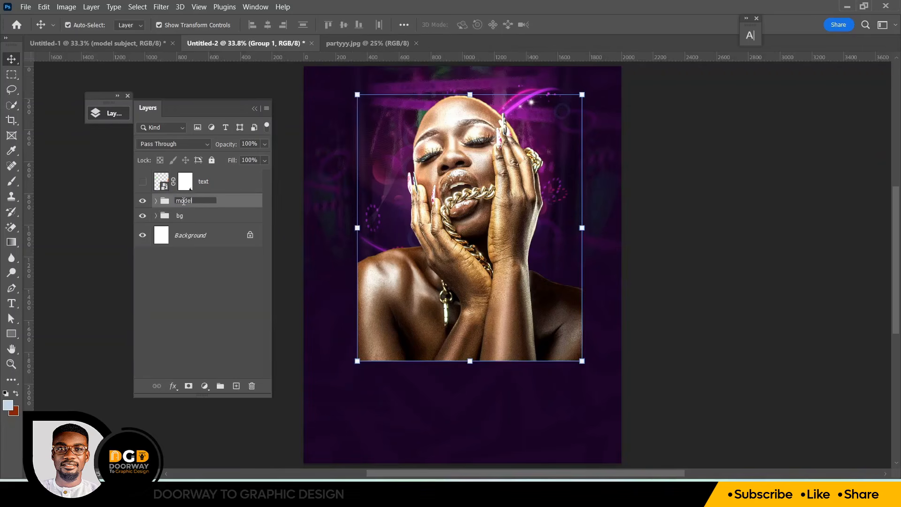
key("Return")
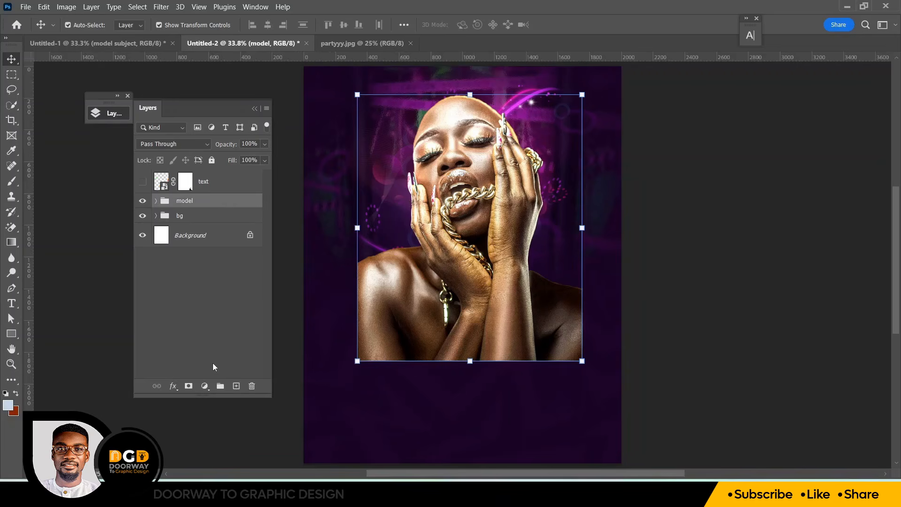
Add a Color Balance adjustment layer and clip it to the model group
left_click(205, 386)
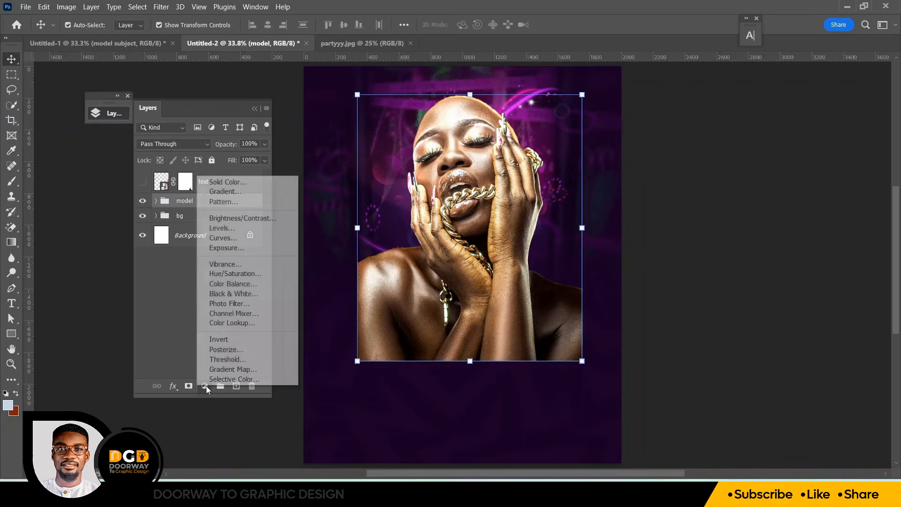
left_click(232, 284)
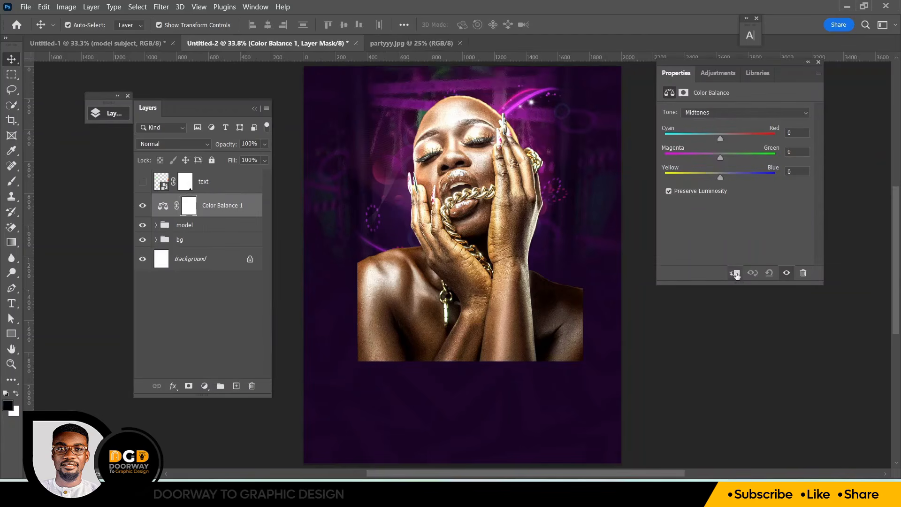
left_click(735, 274)
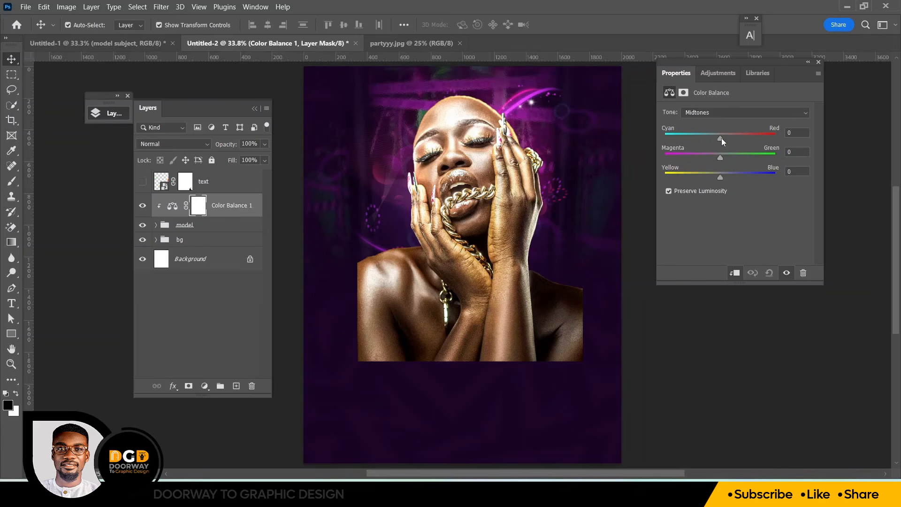
Set the Midtones color balance to Cyan-Red -28, Magenta-Green -51 and Yellow-Blue 87
left_click_drag(722, 138, 706, 138)
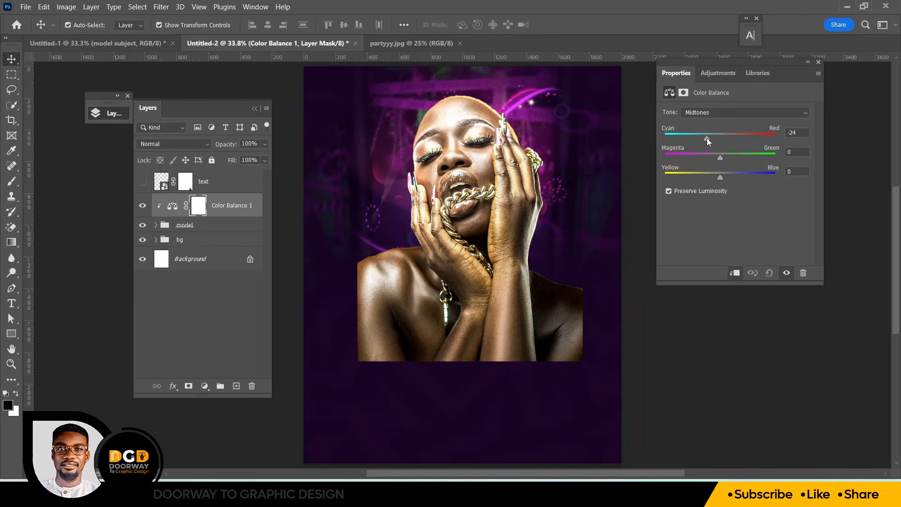
left_click(794, 134)
type("-51")
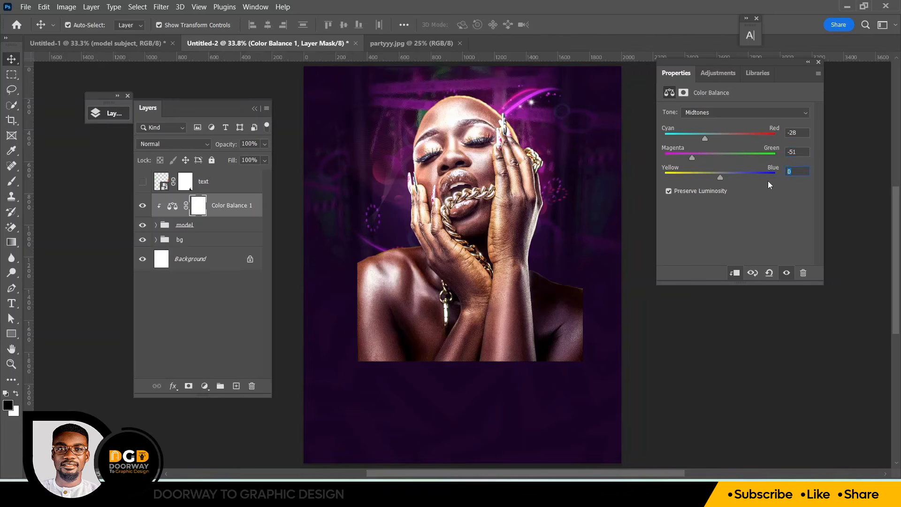
type("87")
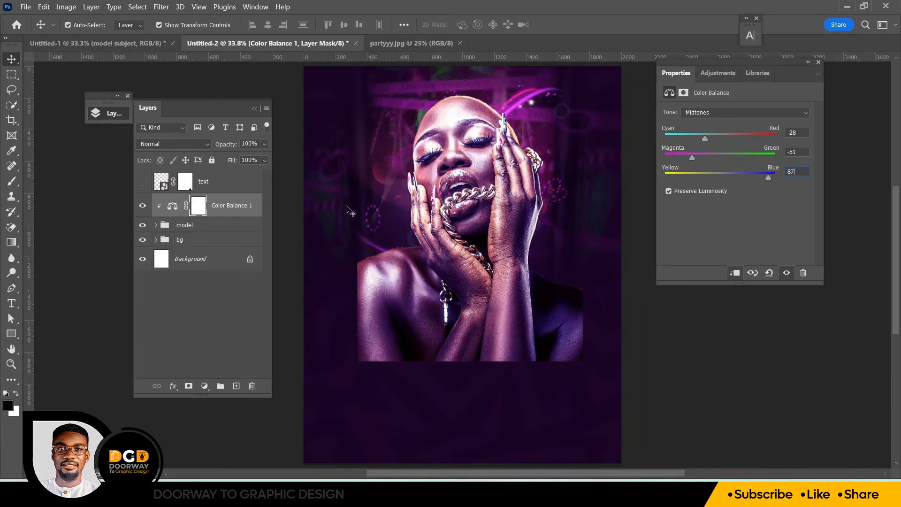
Toggle the Color Balance layer's visibility to compare the graded model
left_click(809, 63)
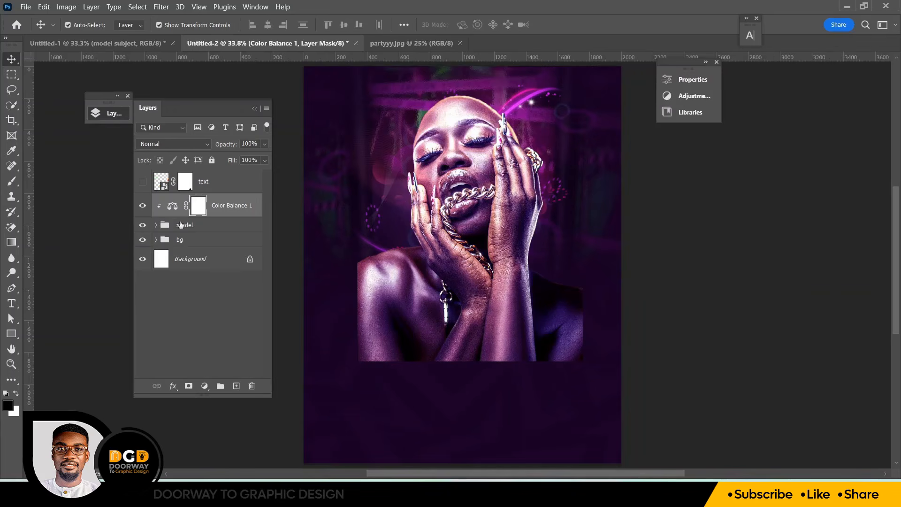
left_click(141, 207)
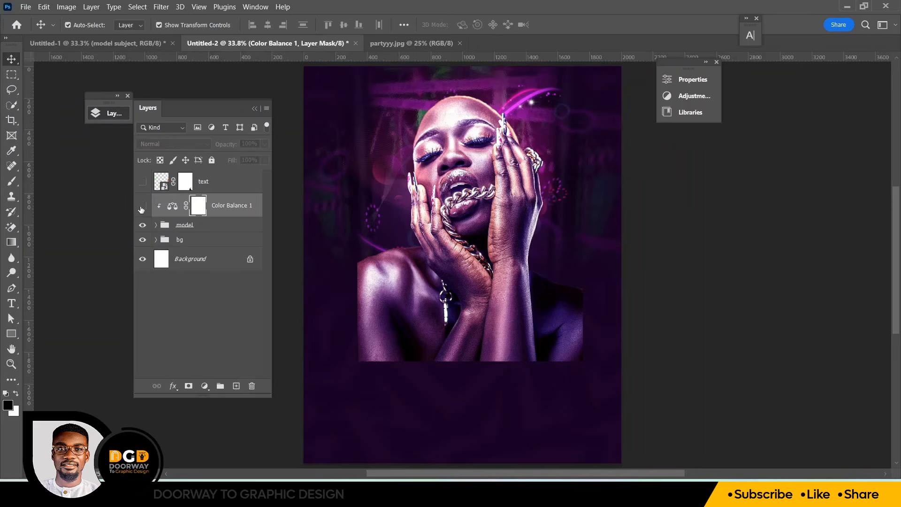
left_click(142, 207)
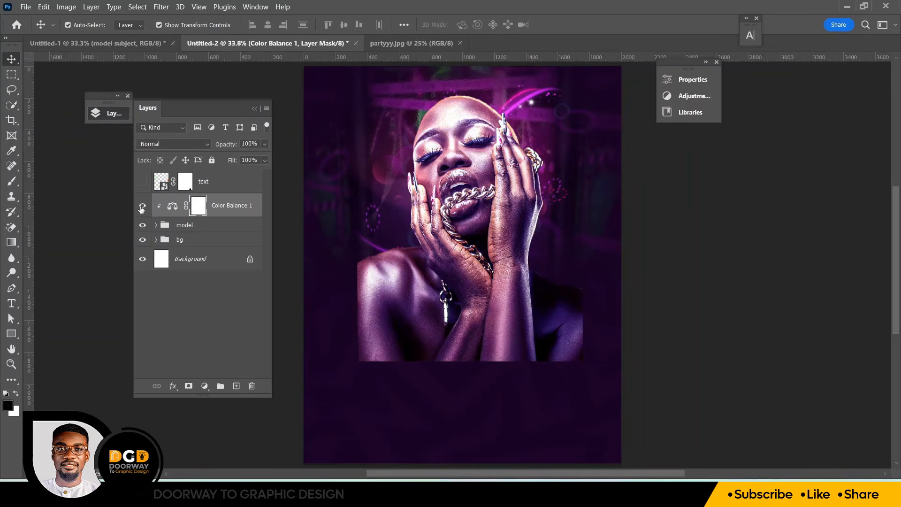
Add a layer mask to the model group and paint black with a 900 px soft brush to fade the lower body
left_click(189, 227)
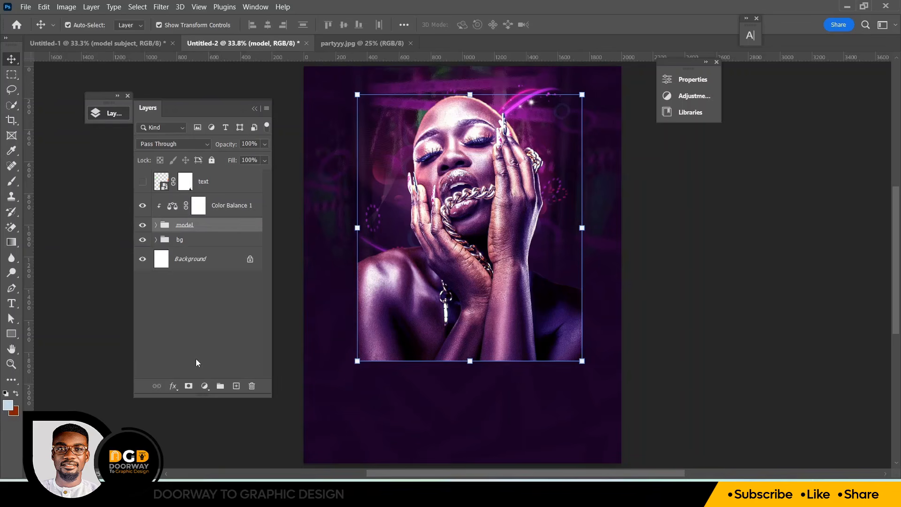
left_click(189, 386)
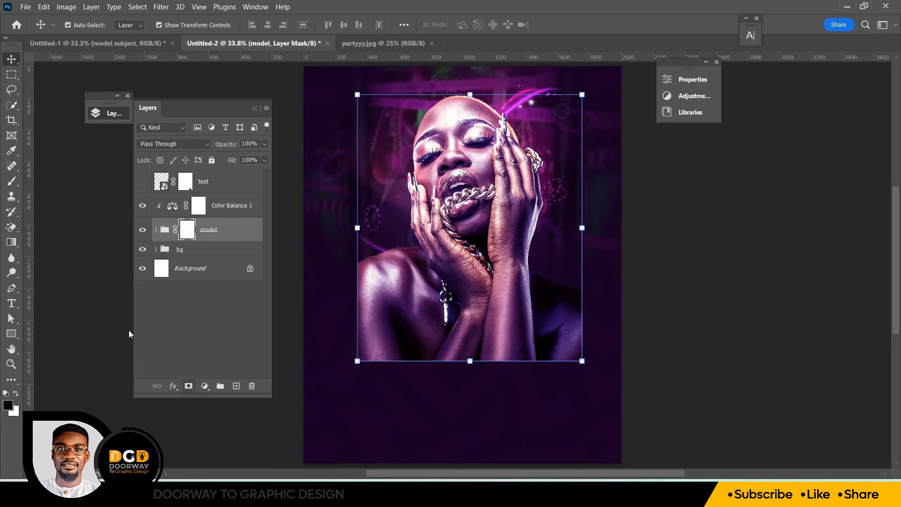
left_click(16, 187)
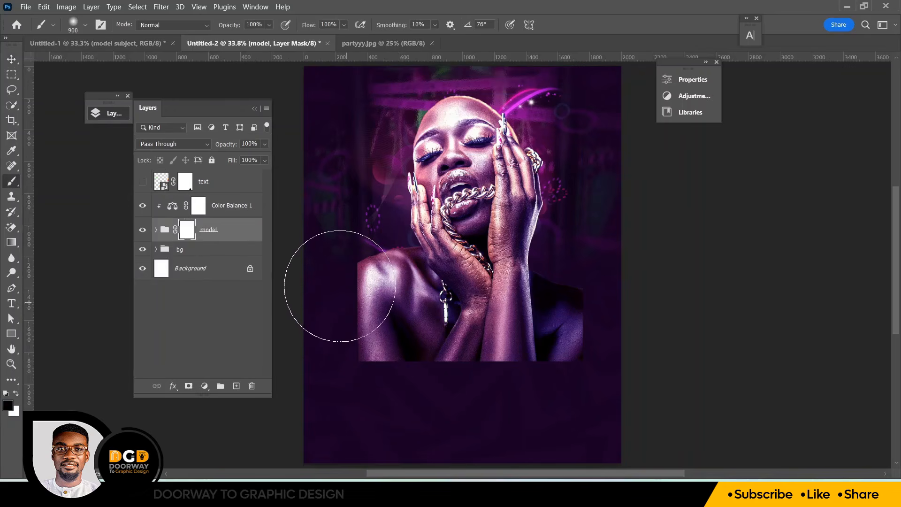
left_click(86, 26)
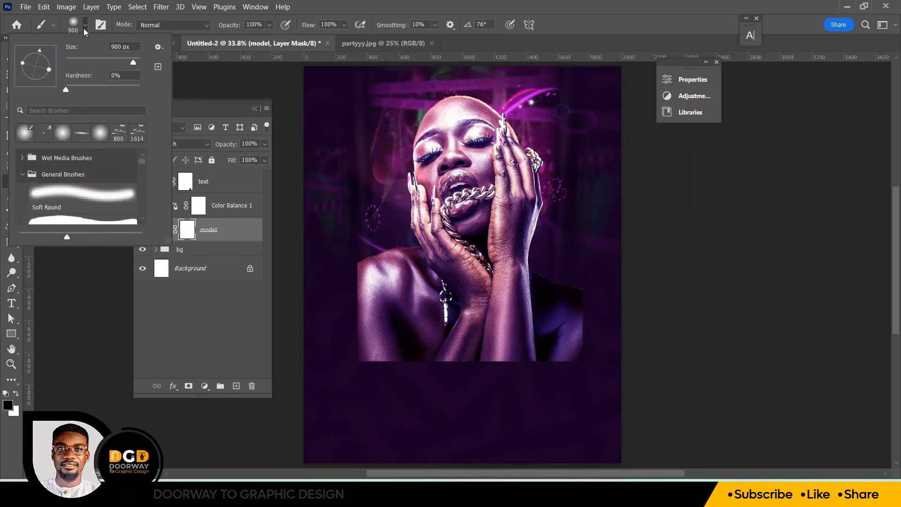
left_click(84, 28)
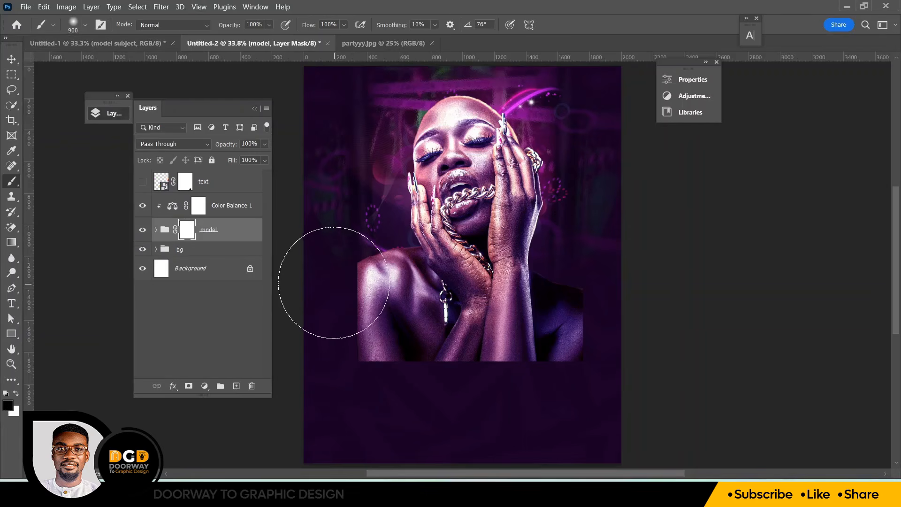
mouse_move(328, 275)
left_mouse_down()
mouse_move(350, 357)
mouse_move(346, 340)
mouse_move(407, 376)
mouse_move(538, 391)
mouse_move(591, 378)
mouse_move(574, 386)
mouse_move(641, 278)
left_mouse_up()
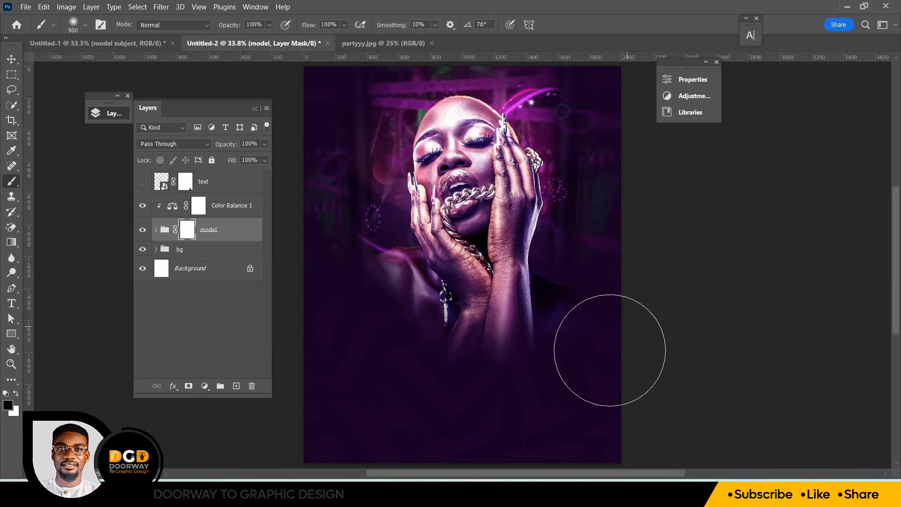
mouse_move(609, 350)
left_mouse_down()
mouse_move(434, 408)
mouse_move(484, 376)
mouse_move(530, 384)
mouse_move(606, 353)
mouse_move(630, 298)
mouse_move(557, 414)
mouse_move(512, 432)
mouse_move(406, 395)
mouse_move(377, 370)
mouse_move(501, 387)
mouse_move(624, 340)
left_mouse_up()
Move the model group upward with four large nudges and deselect it
left_click(11, 59)
key("shift+Up")
key("shift+Up")
key("shift+Up")
key("shift+Up")
key("shift+Up")
key("shift+Up")
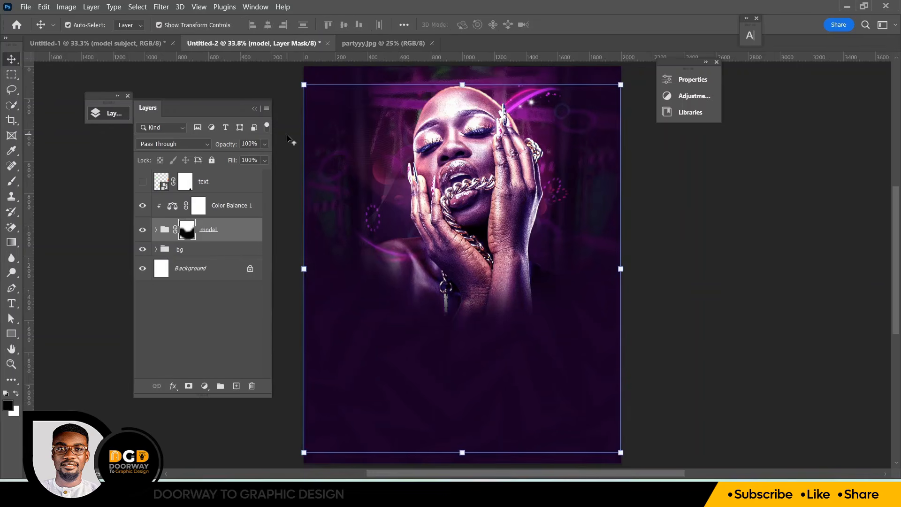
key("shift+Up")
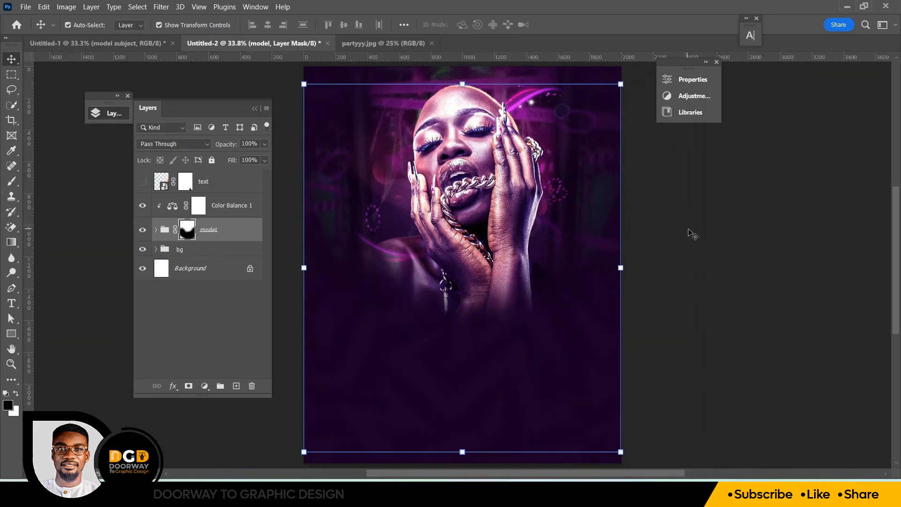
left_click(693, 234)
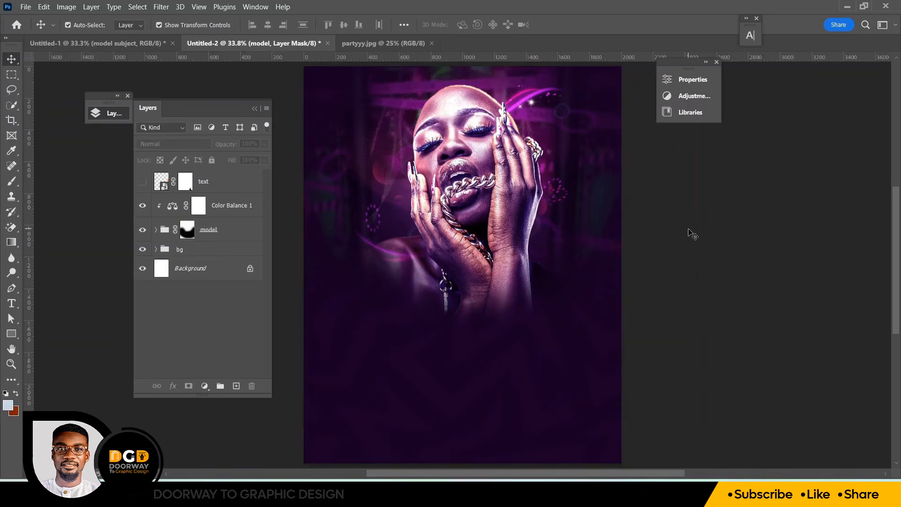
Start a new text layer above the Color Balance layer, setting the font size to 221 pt and the color to white
left_click(222, 213)
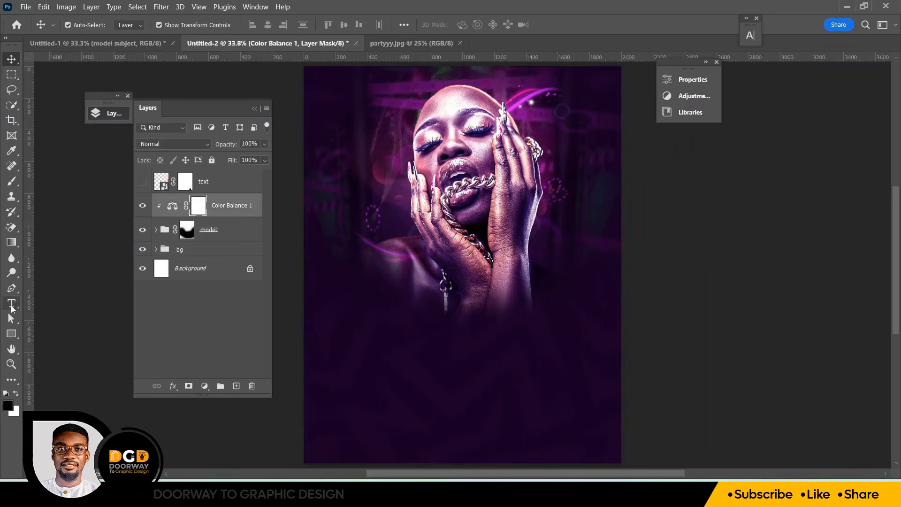
left_click(11, 306)
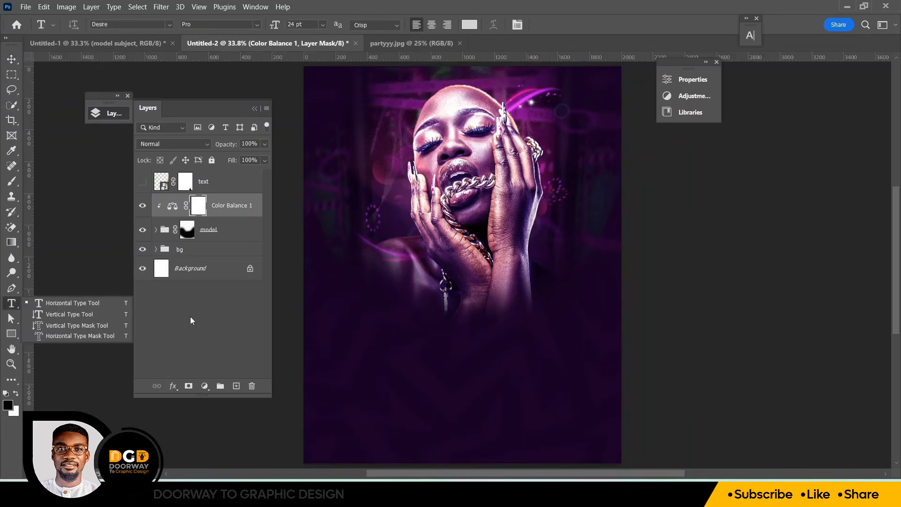
left_click(188, 230)
left_click(17, 186)
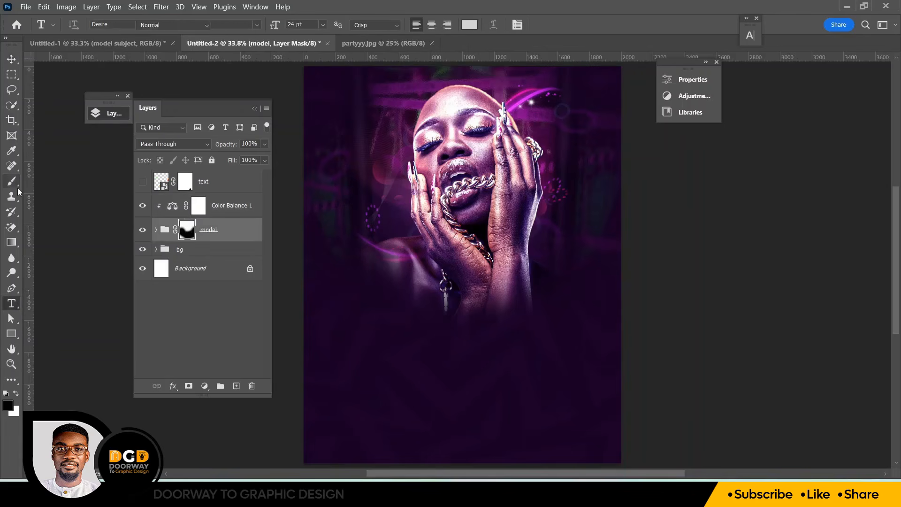
key("alt+]")
key("t")
left_click(425, 344)
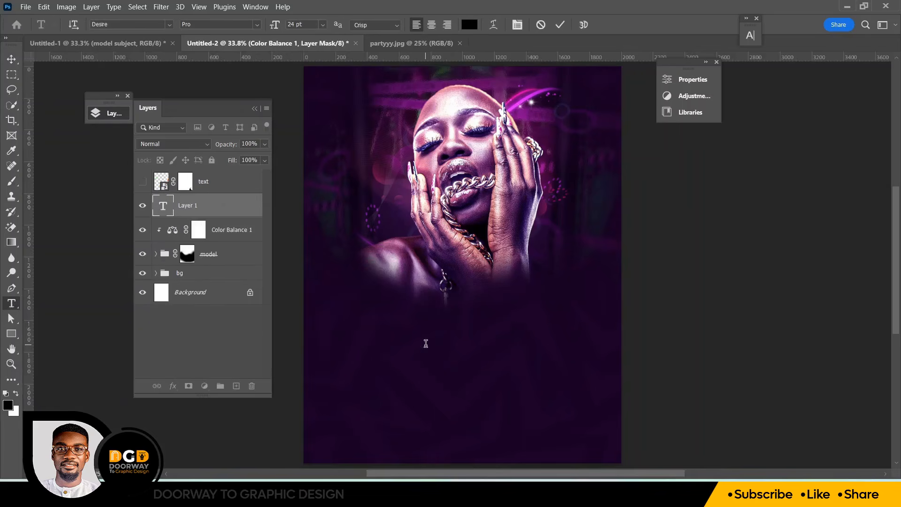
left_click_drag(270, 29, 395, 33)
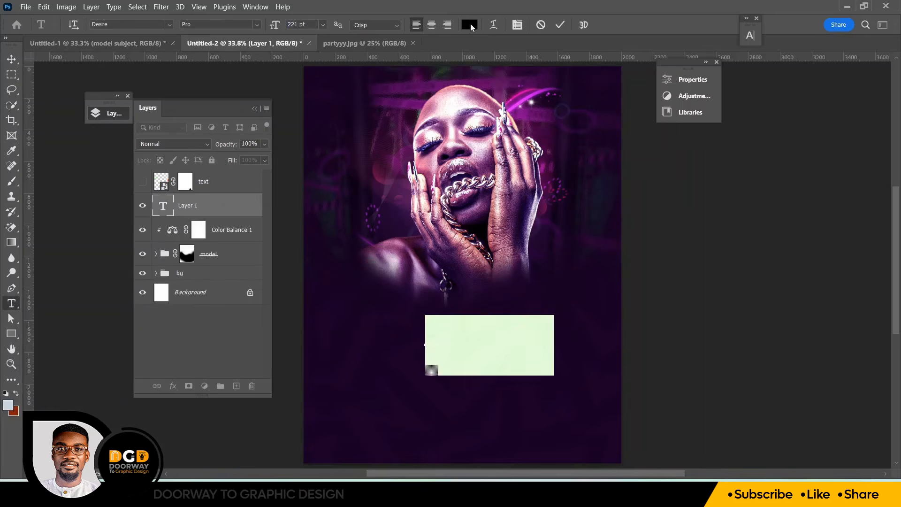
left_click(472, 27)
left_click_drag(629, 75, 586, 38)
key("Return")
Replace the placeholder text with Baddies and commit the text
left_click_drag(563, 331, 544, 299)
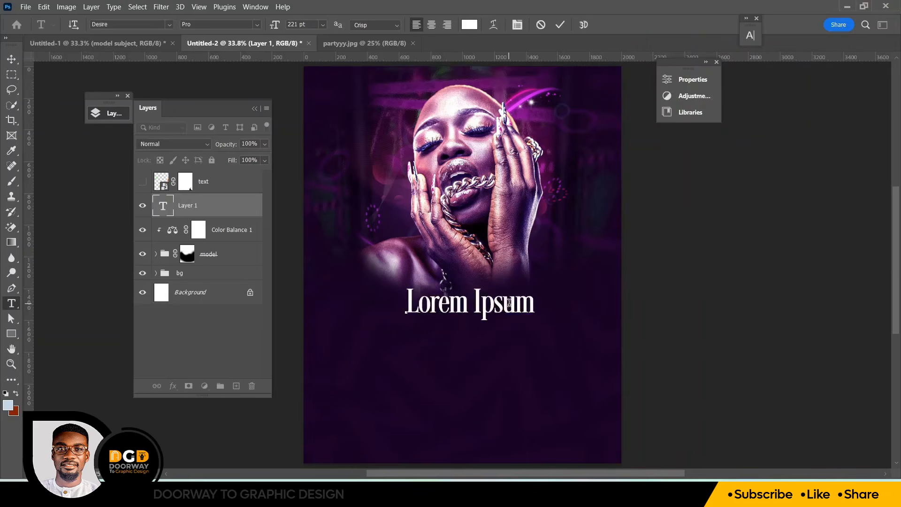
type("Baddies")
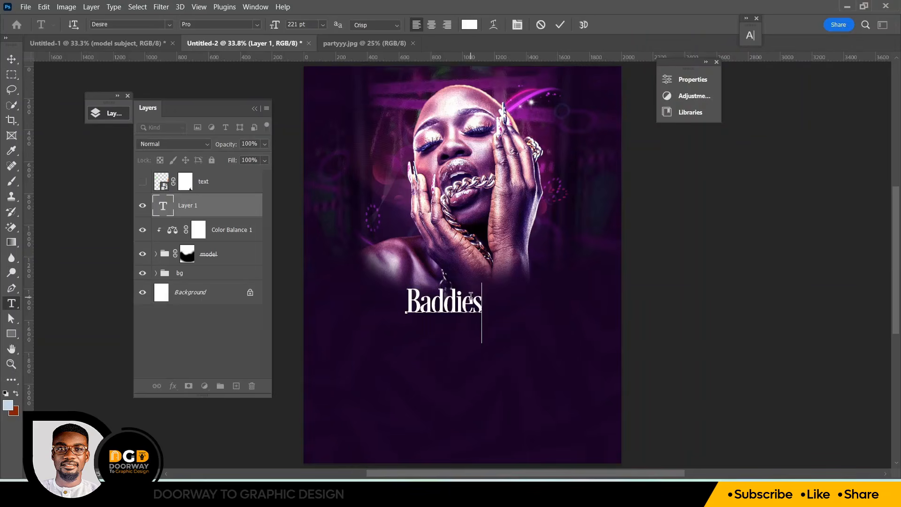
left_click(560, 24)
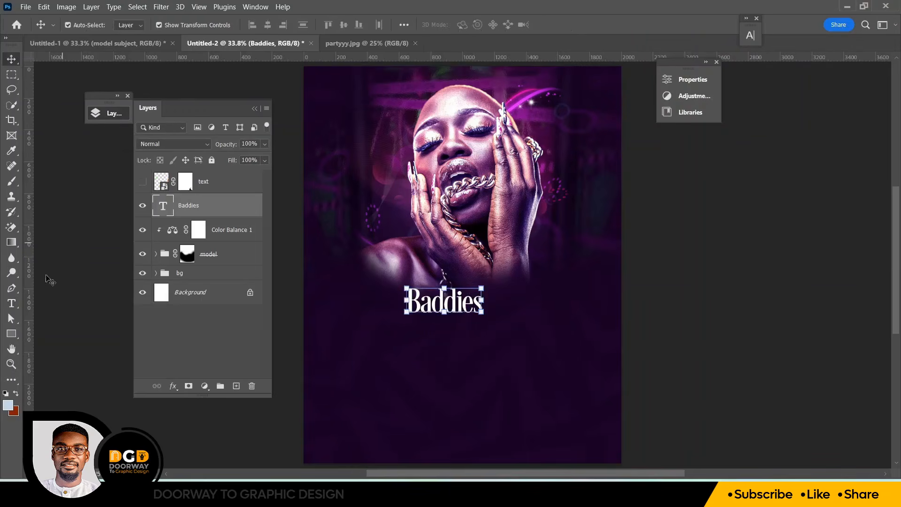
Change the Baddies text font to Naluka Regular
left_click(100, 24)
type("nal")
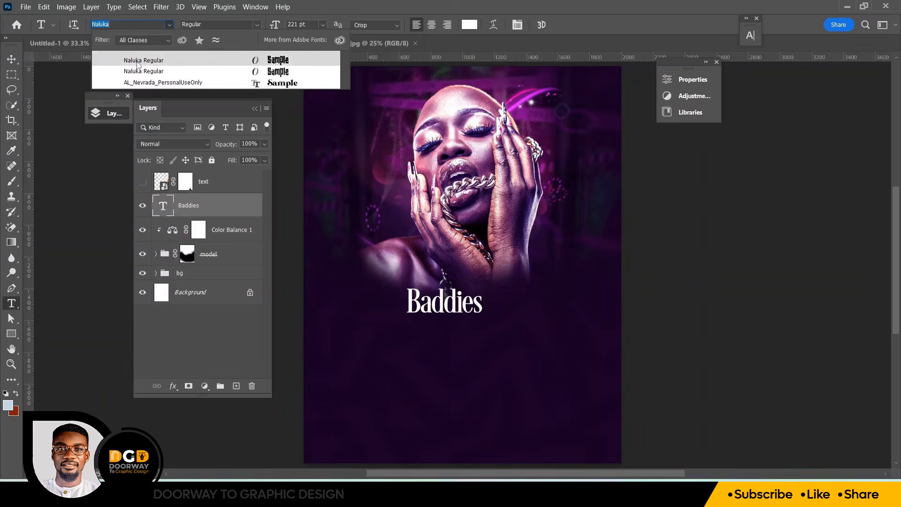
left_click(138, 63)
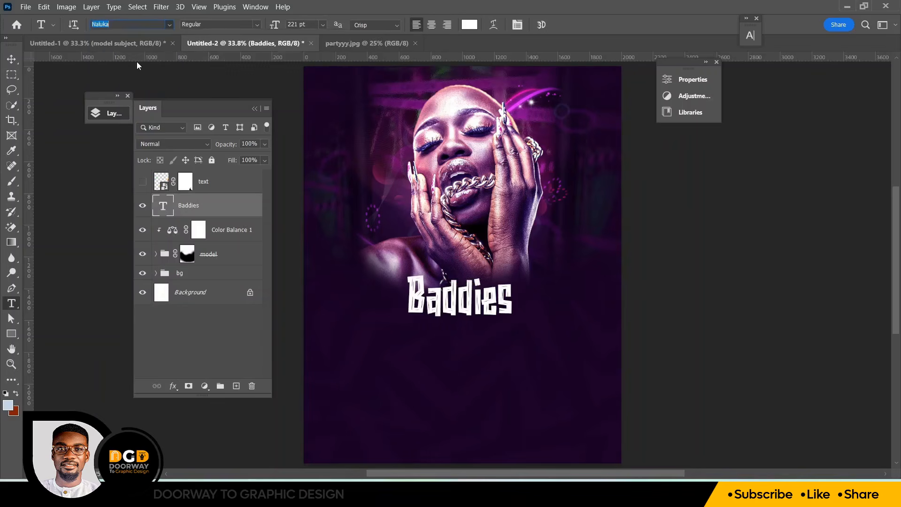
Scale the Baddies text up to about 164% and position it below the model's face
left_click(11, 59)
left_click_drag(513, 318, 597, 348)
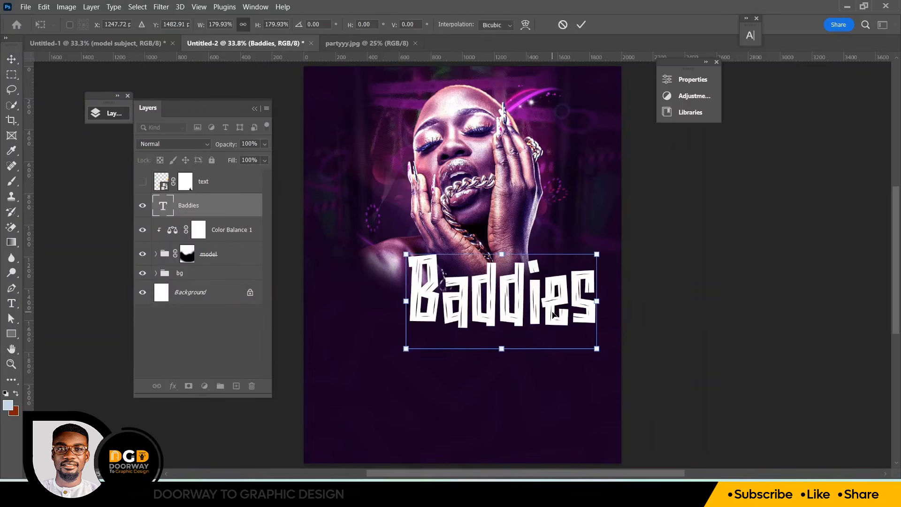
left_click_drag(544, 319, 512, 324)
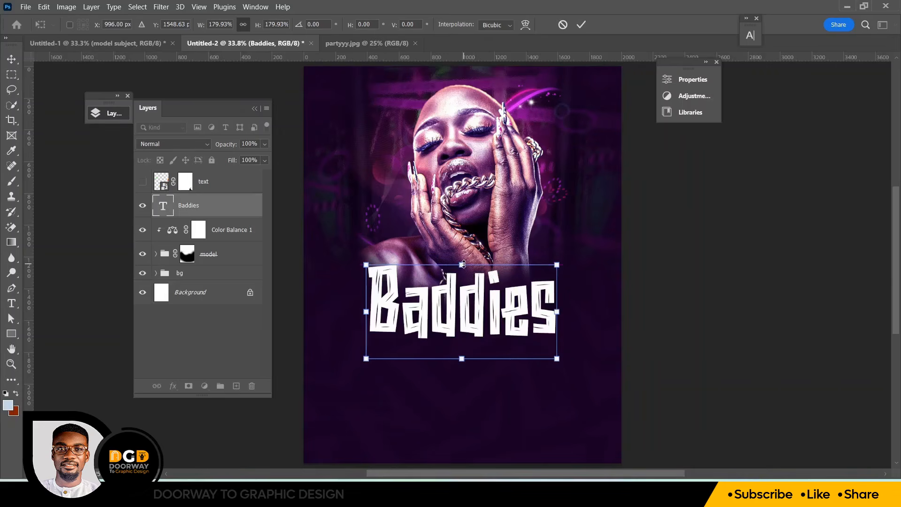
left_click_drag(464, 267, 481, 300)
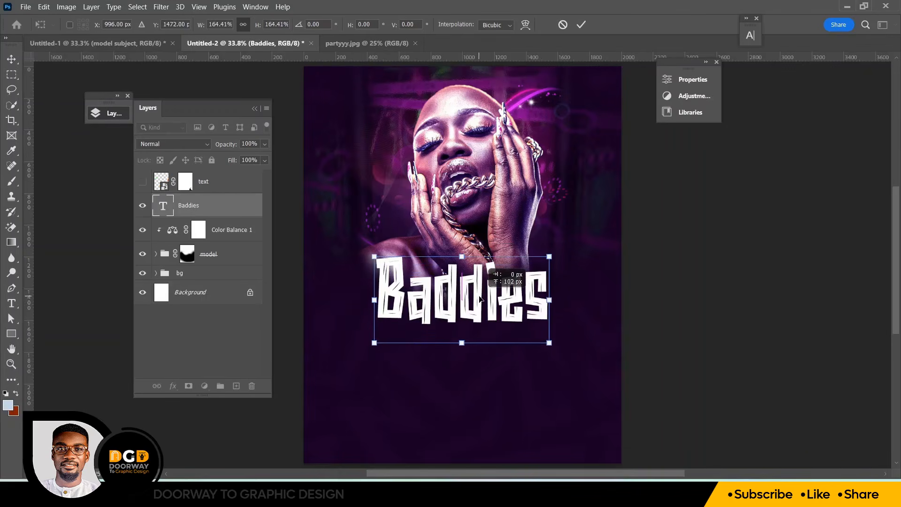
left_click(581, 24)
Center the Baddies text horizontally on the canvas and nudge it up slightly
key("ctrl+a")
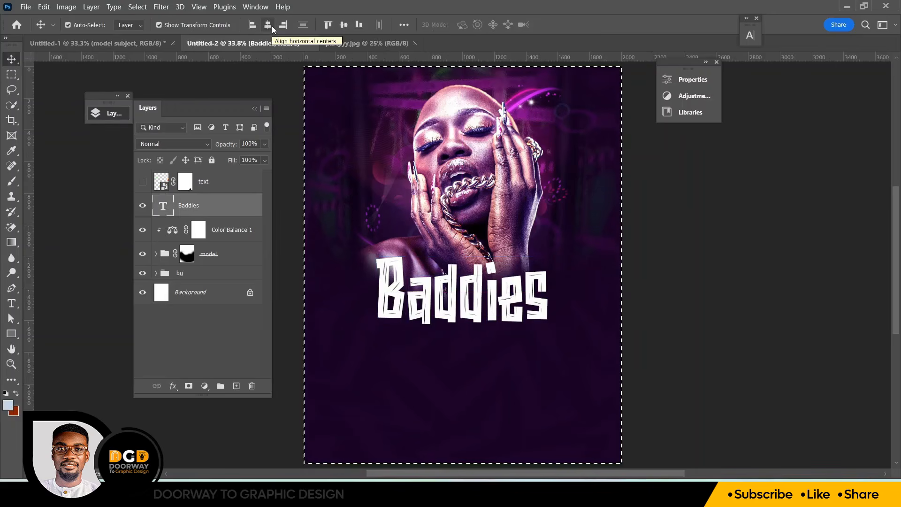
left_click(267, 25)
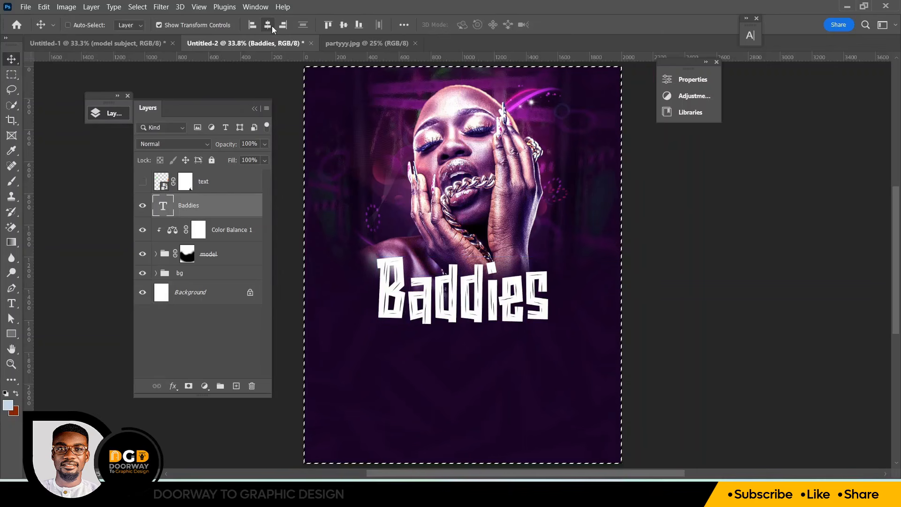
key("ctrl+d")
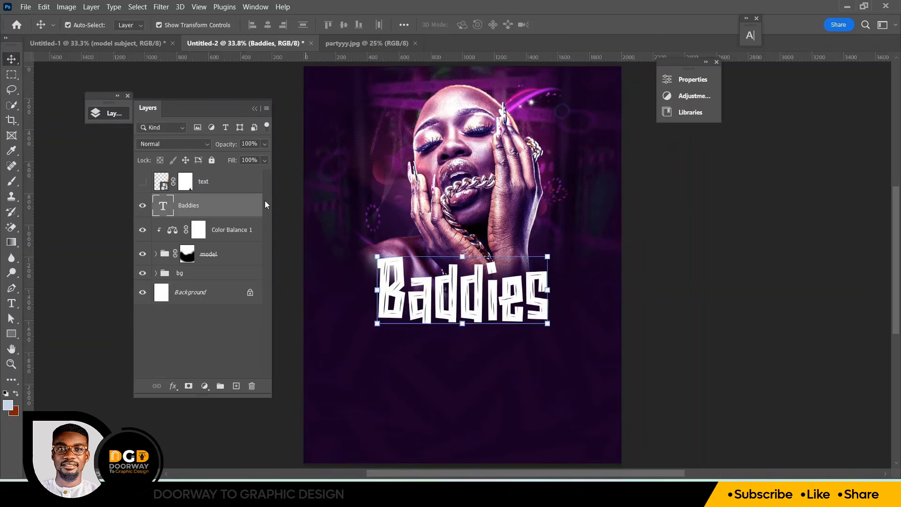
key("Up")
key("Up")
key("Up")
key("Up")
key("Up")
key("Up")
key("Up")
key("Up")
key("Up")
key("Up")
key("Up")
key("Up")
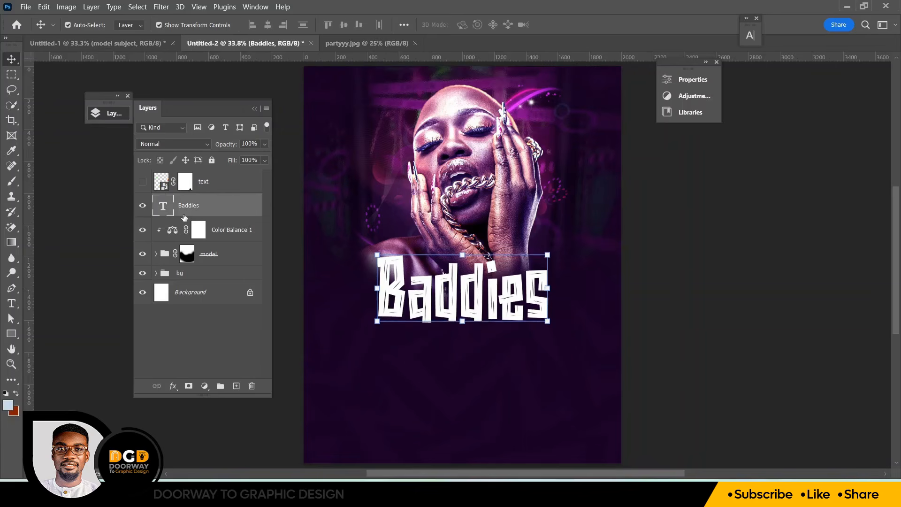
key("Up")
Add a second text layer reading Night below the Baddies headline
left_click(12, 303)
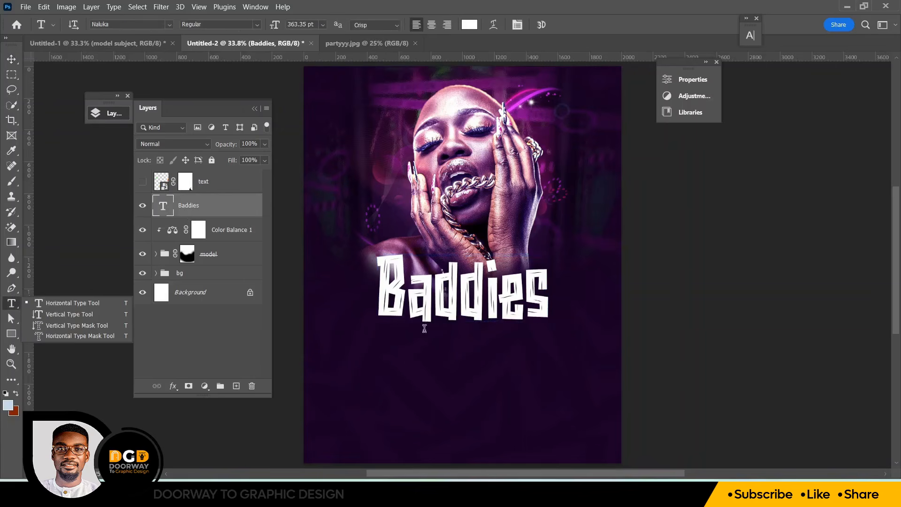
left_click(437, 356)
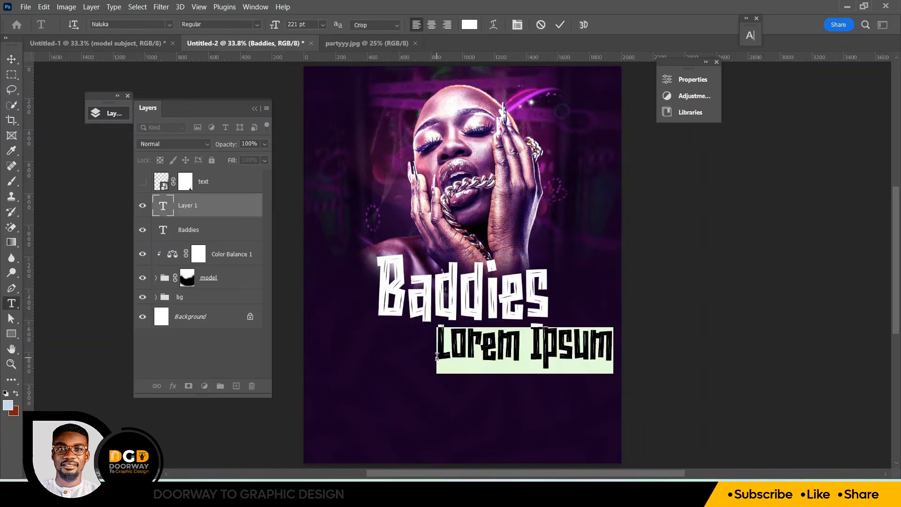
type("Night")
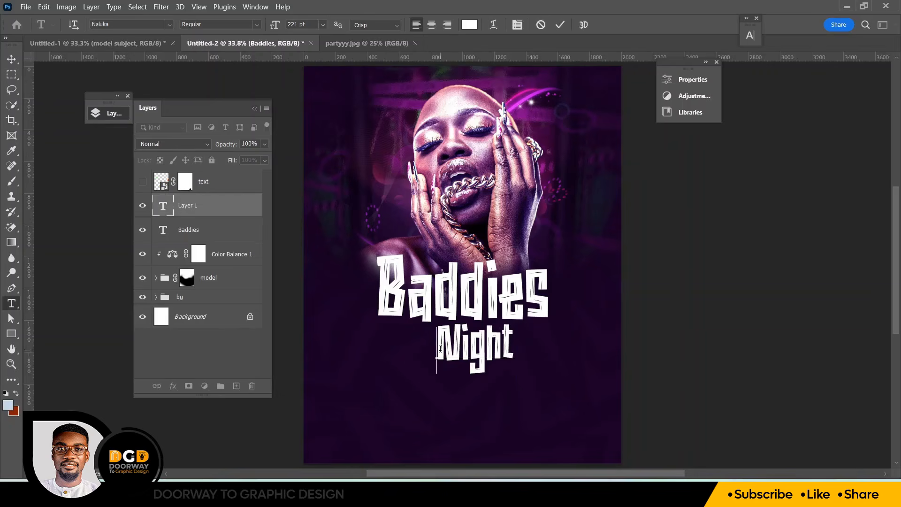
Set the Night text's font to Autograf PERSONAL USE ONLY Regular and commit it
left_click_drag(440, 348, 575, 354)
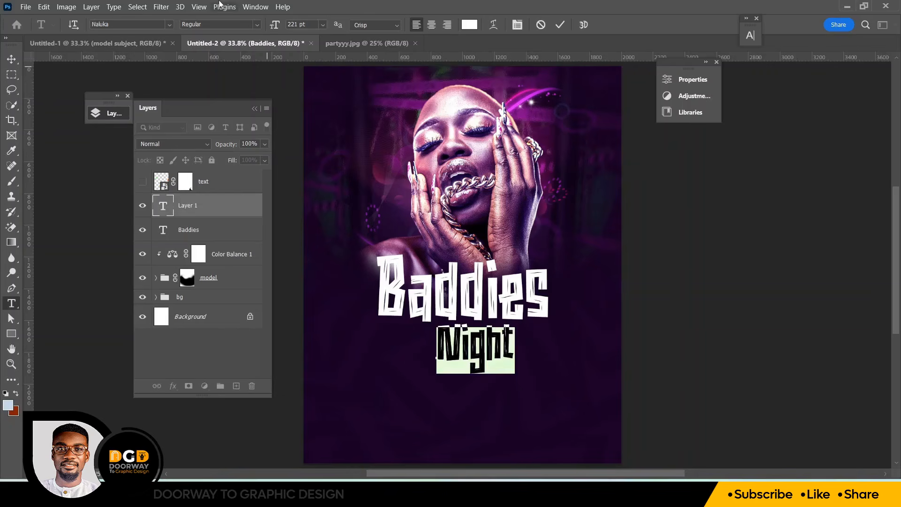
left_click(105, 23)
type("au")
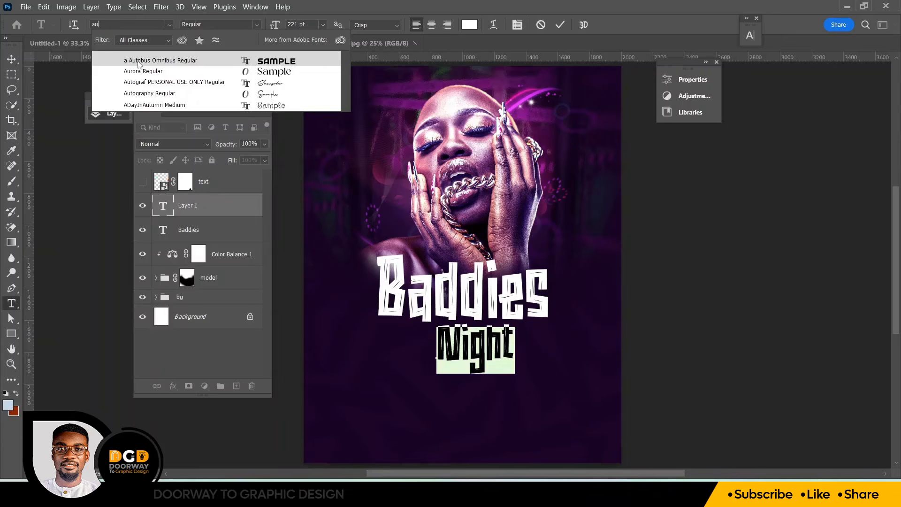
left_click(157, 83)
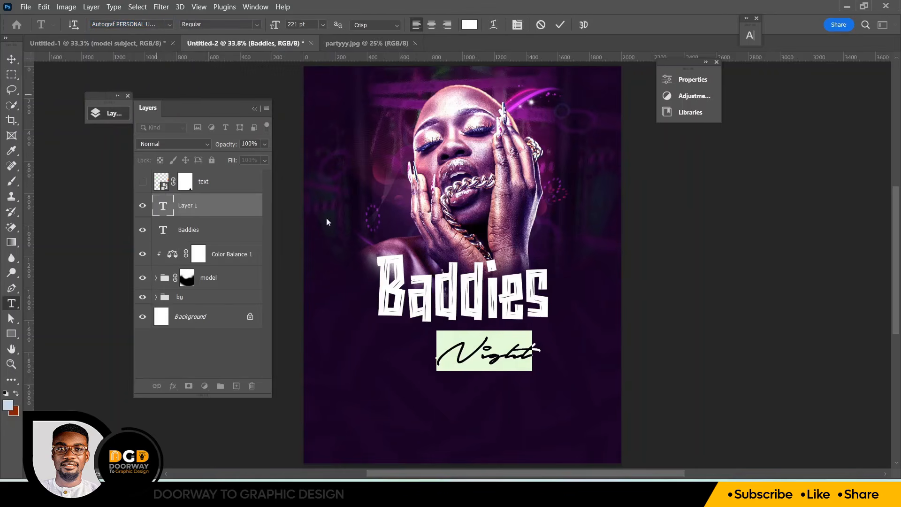
left_click(560, 28)
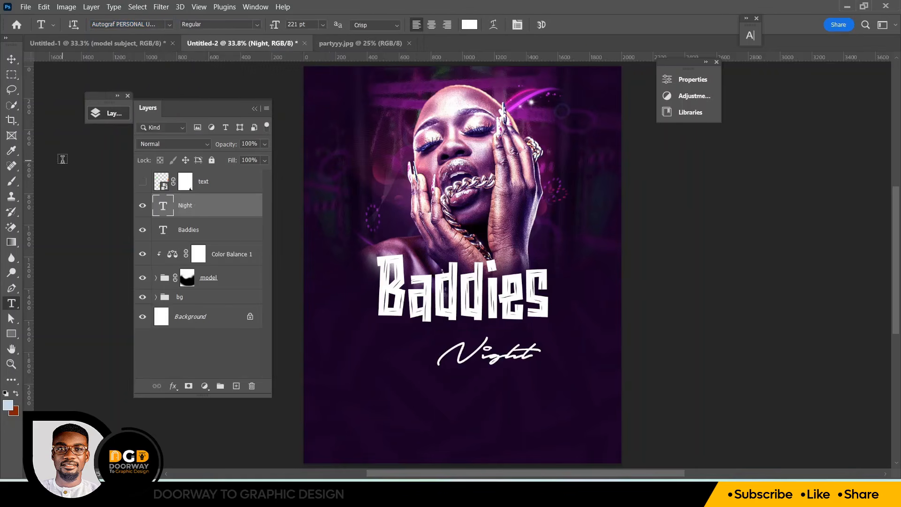
Scale the Night text up to about 157% and tuck it under the Baddies headline
left_click(11, 62)
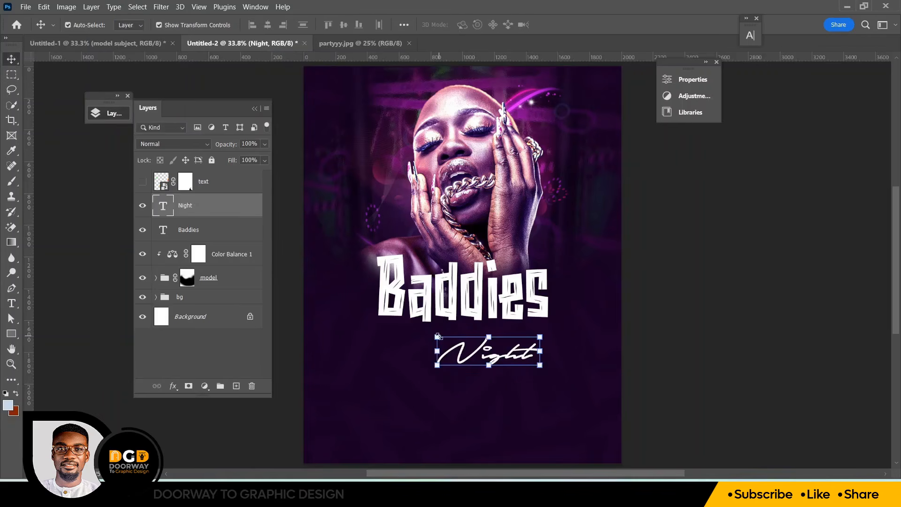
left_click_drag(438, 336, 378, 308)
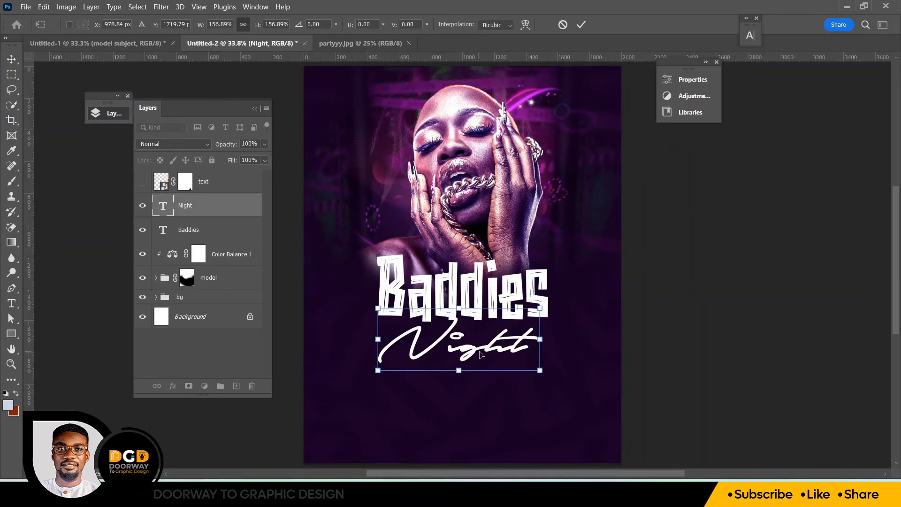
left_click_drag(501, 324, 499, 308)
left_click(580, 25)
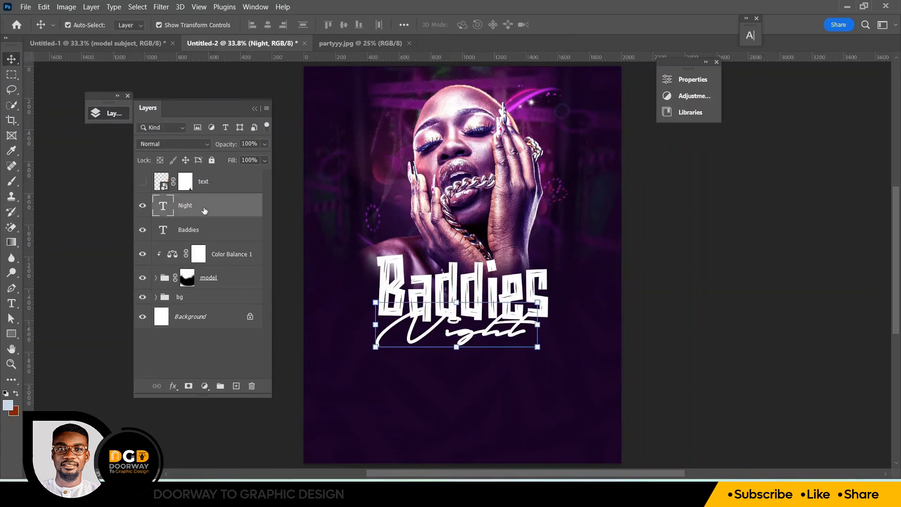
Apply an orange #ffa800 Color Overlay layer style to the Night text
right_click(186, 209)
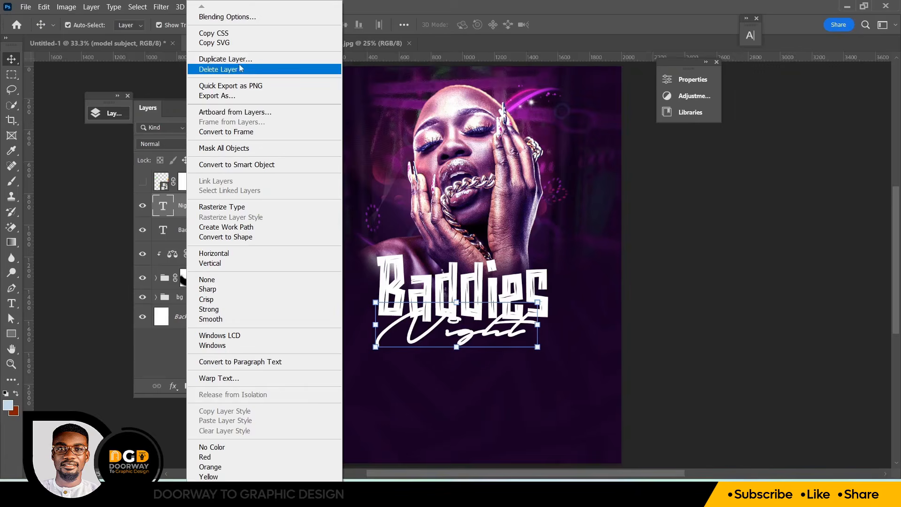
left_click(222, 16)
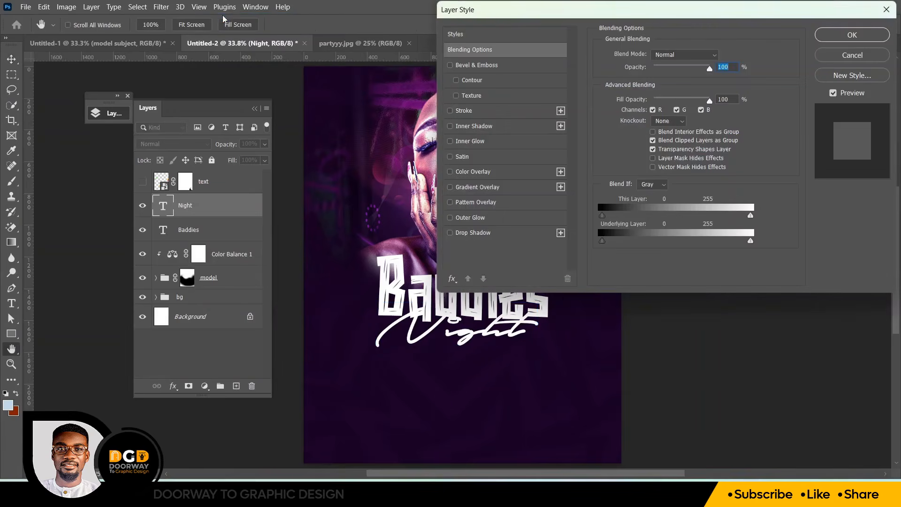
left_click_drag(518, 14, 662, 16)
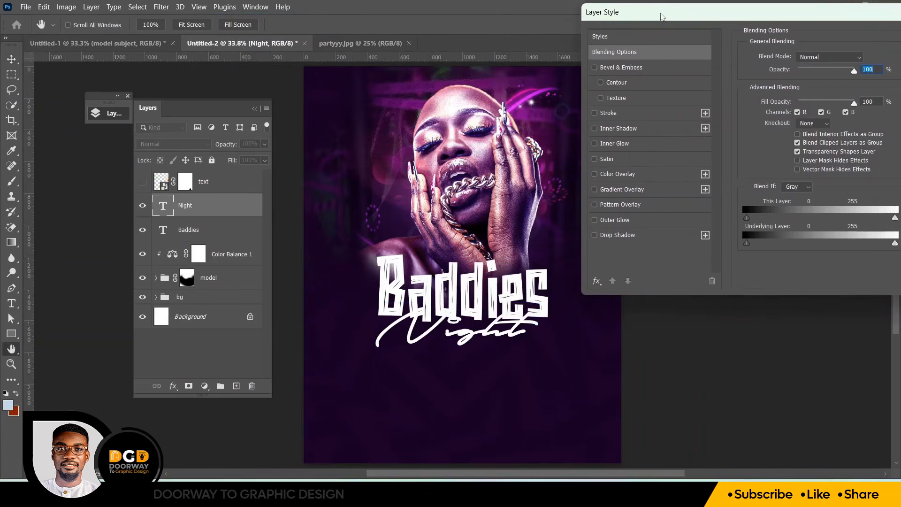
left_click(614, 174)
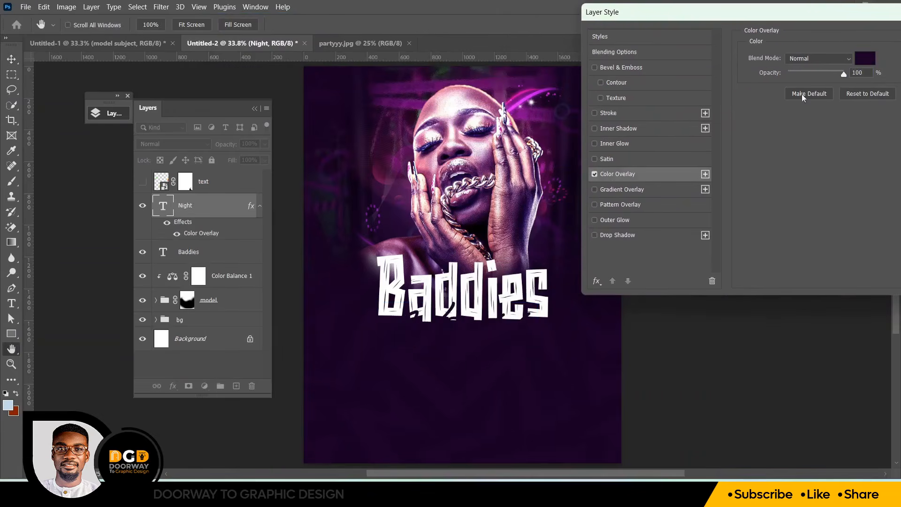
left_click(866, 59)
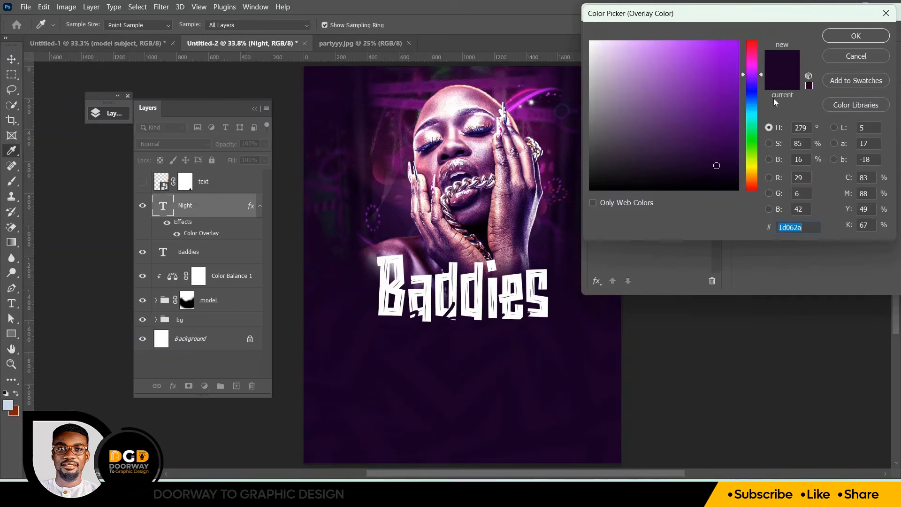
left_click(752, 174)
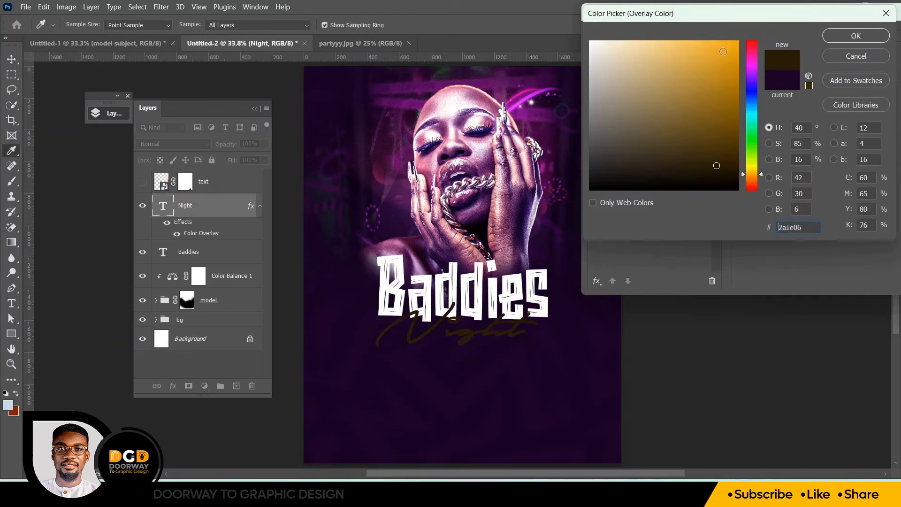
left_click_drag(725, 62, 758, 37)
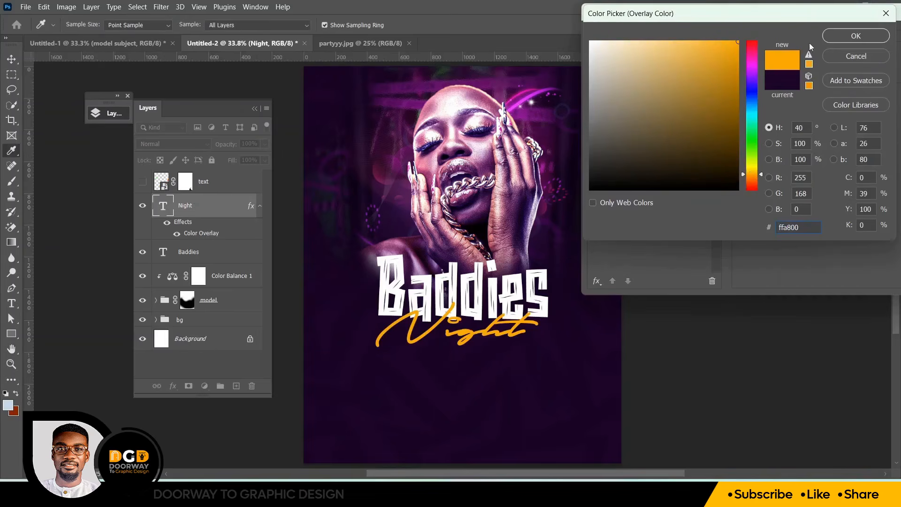
left_click(843, 38)
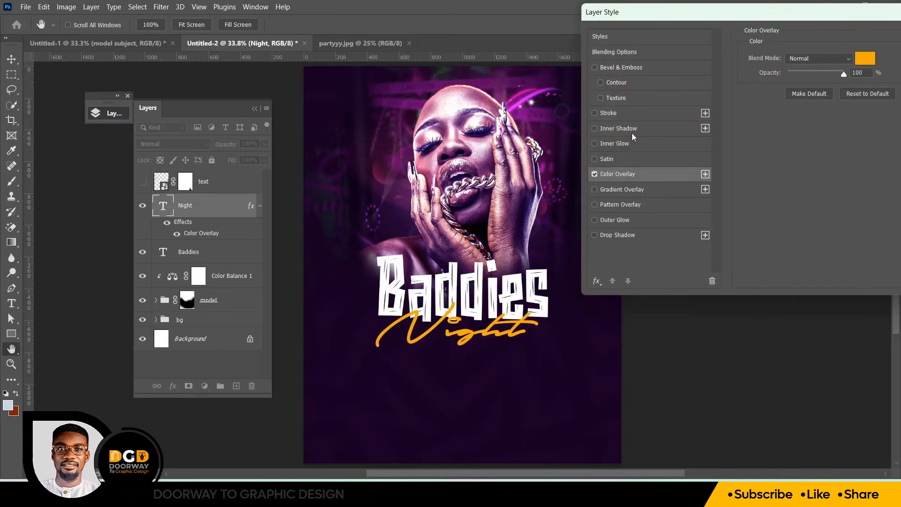
Add an outside Stroke to the Night text in light yellow #ffda6b
left_click(608, 114)
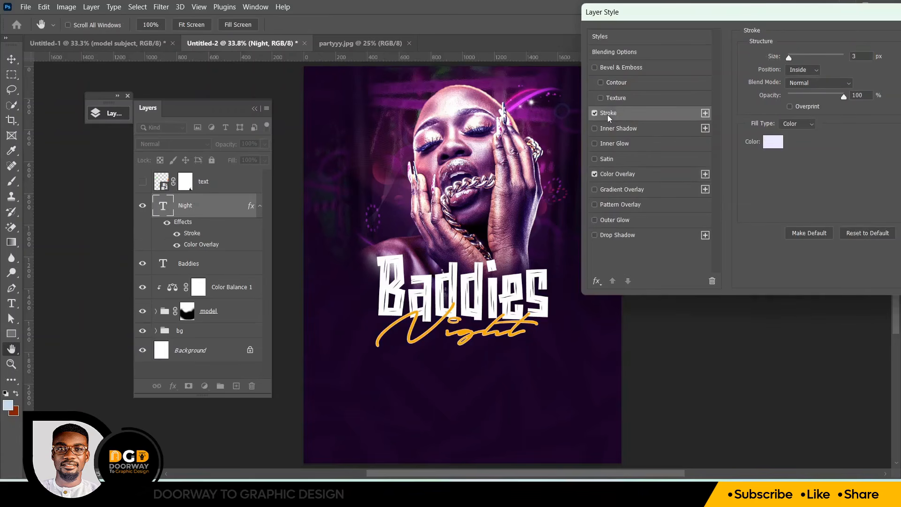
left_click(795, 69)
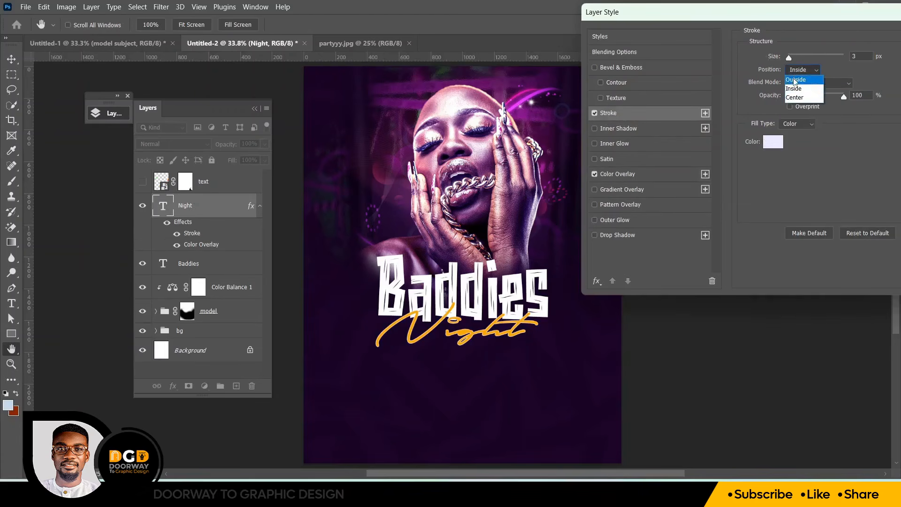
left_click(793, 80)
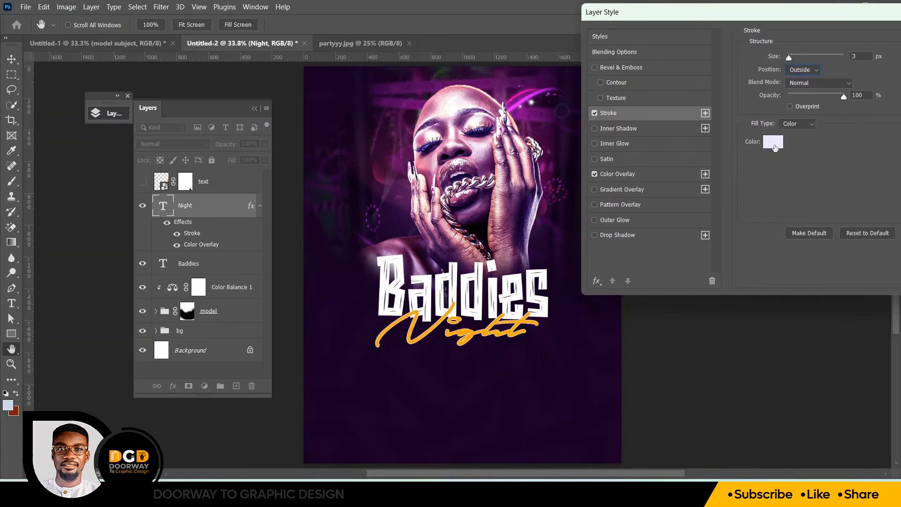
left_click(773, 142)
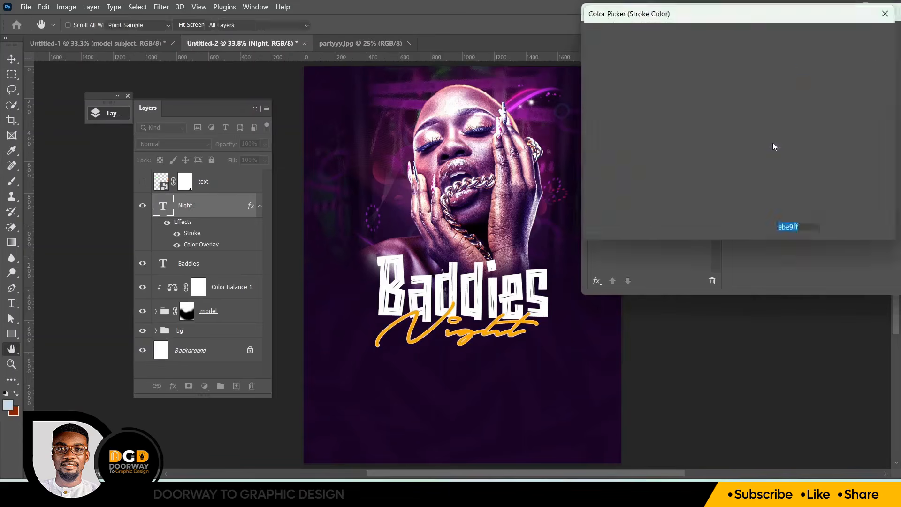
left_click(433, 327)
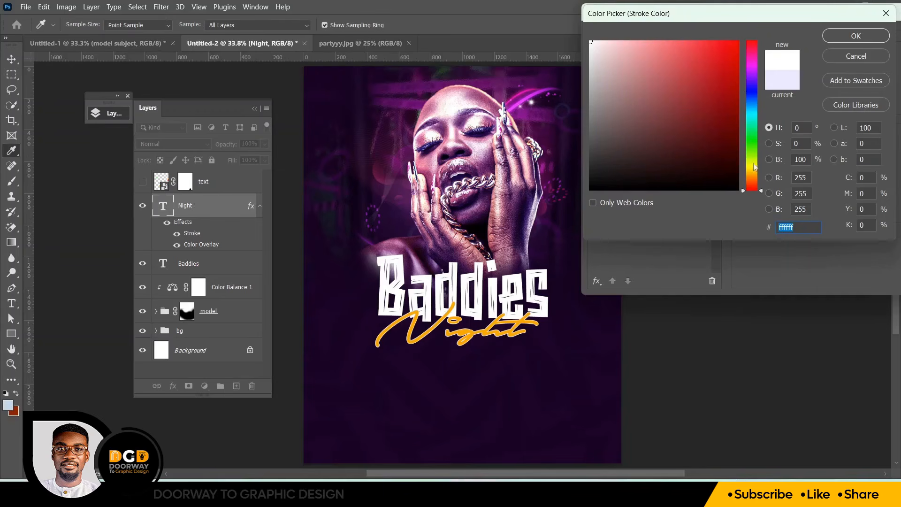
left_click(752, 171)
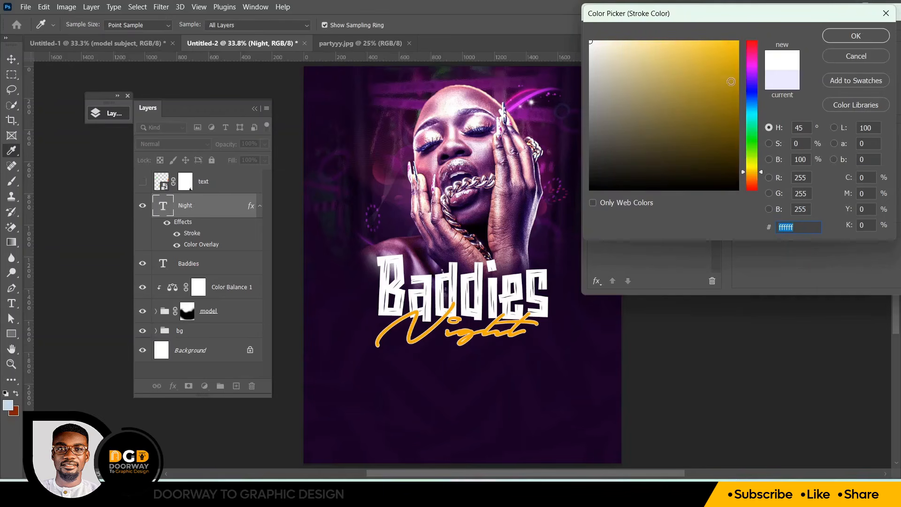
left_click(738, 42)
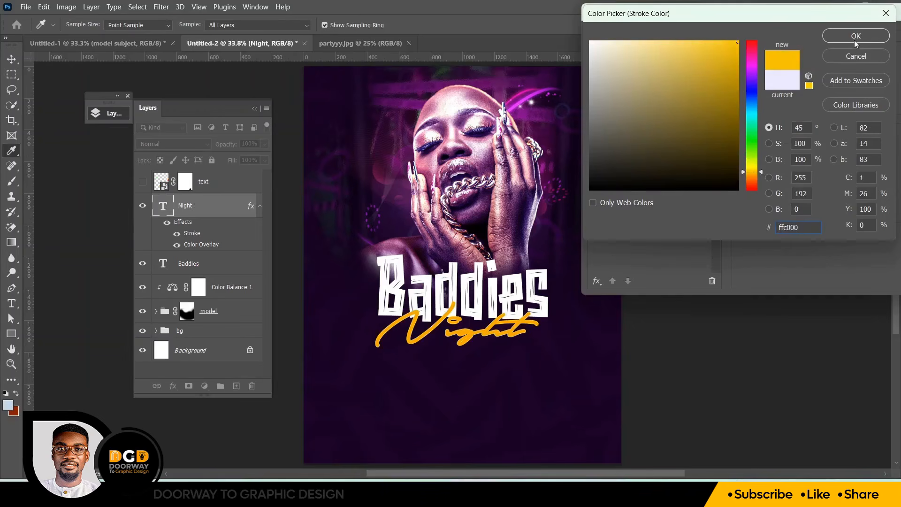
left_click(676, 40)
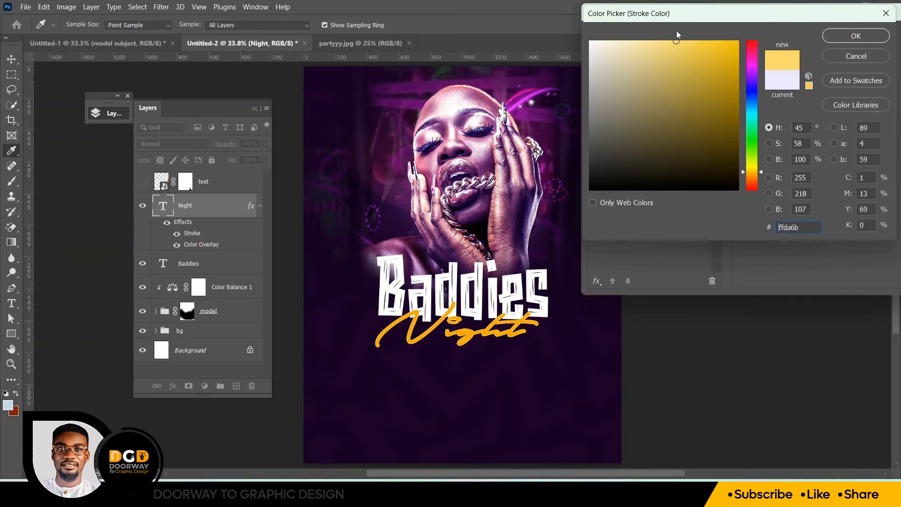
left_click(848, 37)
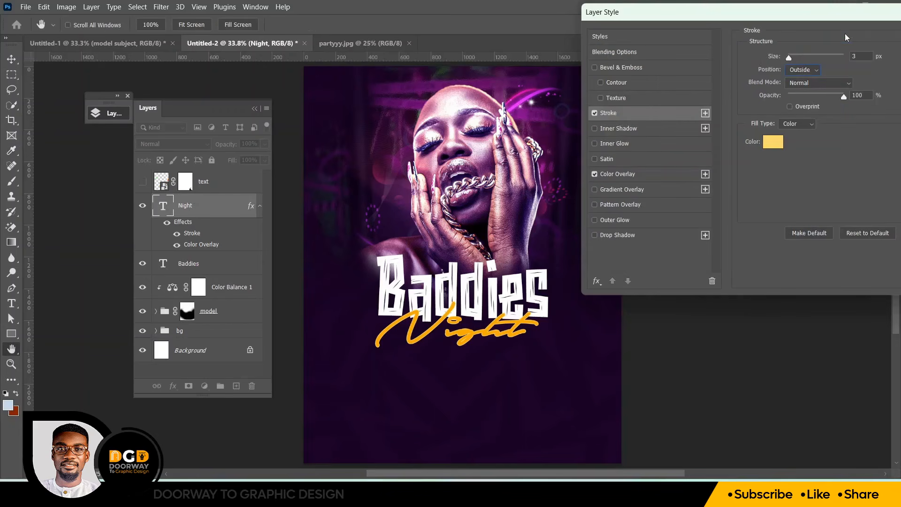
Add a second outside Stroke of 16 px to the Night text, sampling the dark purple #1a0525 from the background
left_click(705, 113)
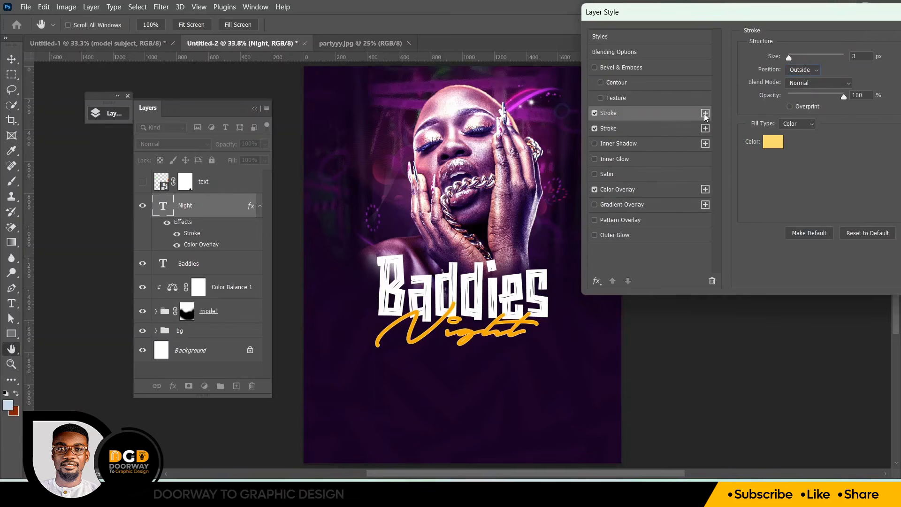
left_click(637, 131)
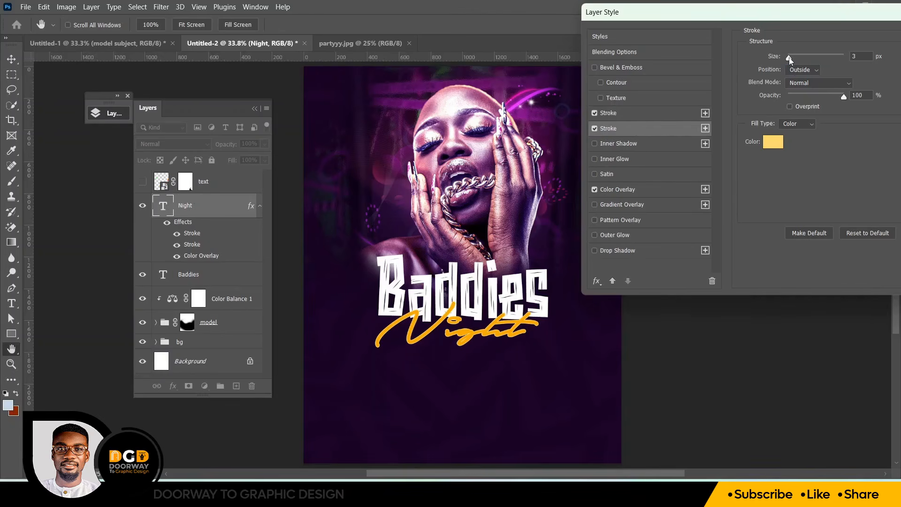
left_click_drag(793, 57, 794, 58)
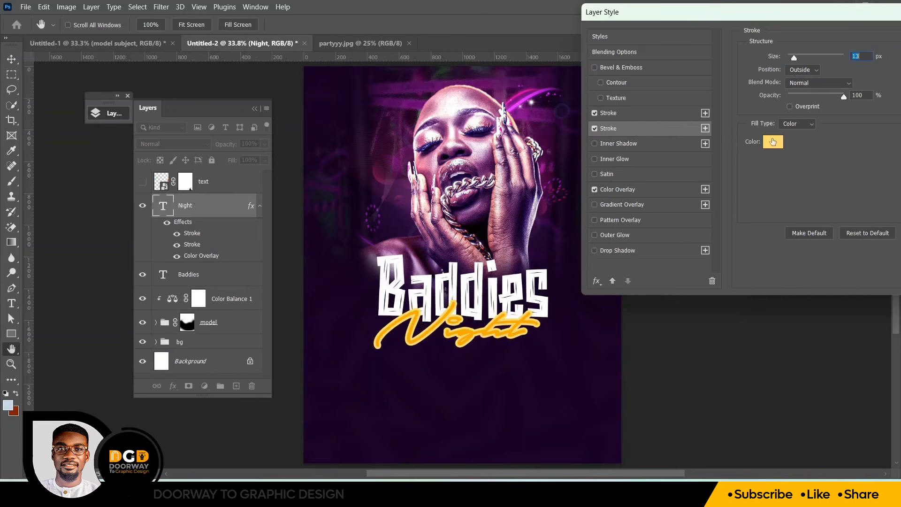
left_click(773, 141)
left_click(444, 345)
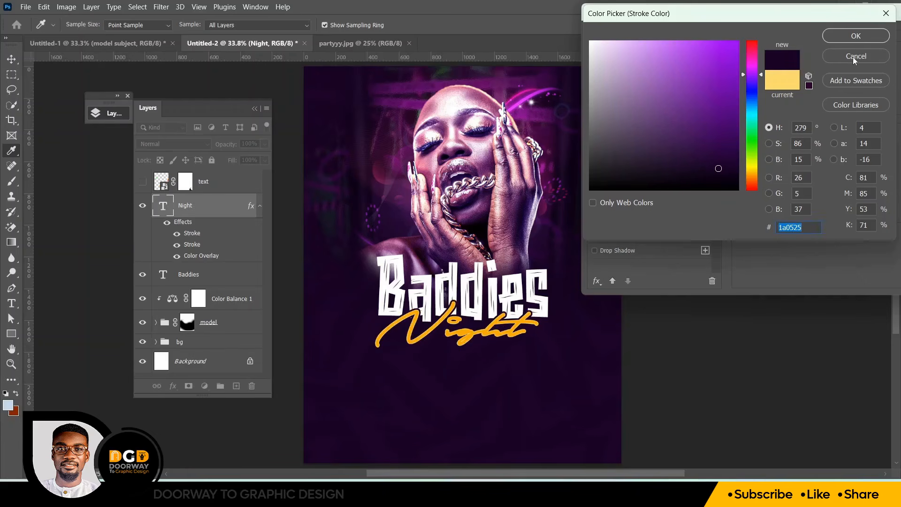
left_click(835, 38)
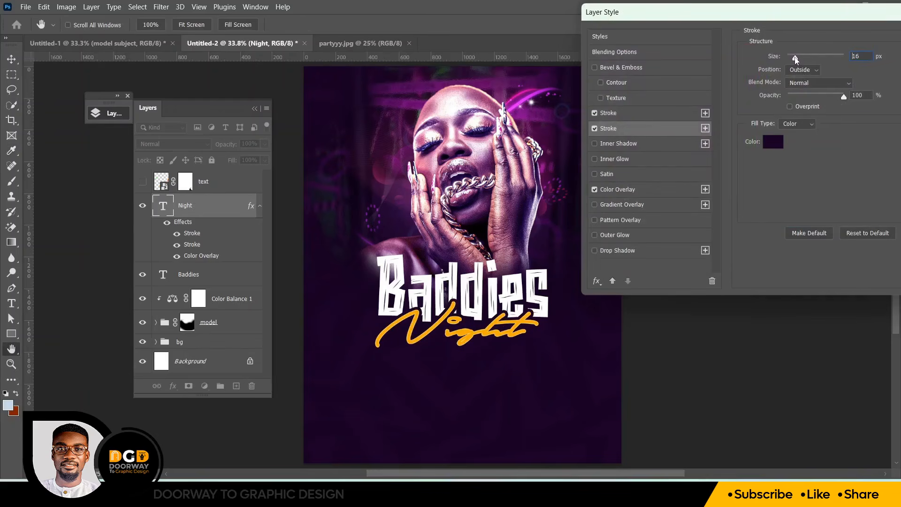
left_click_drag(794, 59, 796, 61)
key("Return")
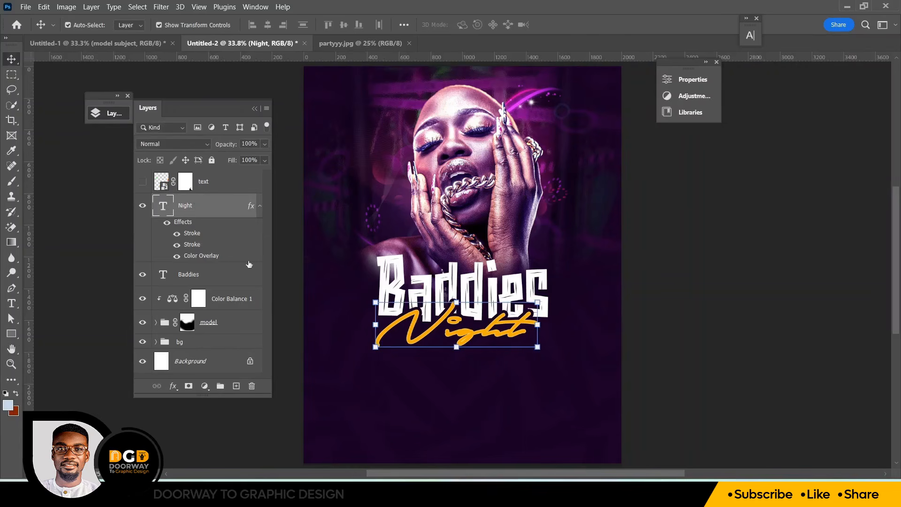
Make the hidden text layer with the event details visible and add a new empty layer above it
left_click(216, 186)
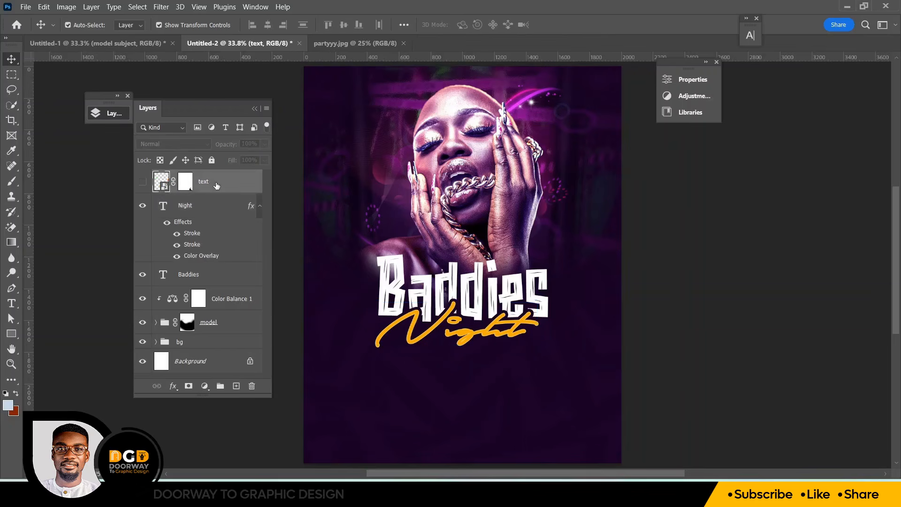
left_click(143, 182)
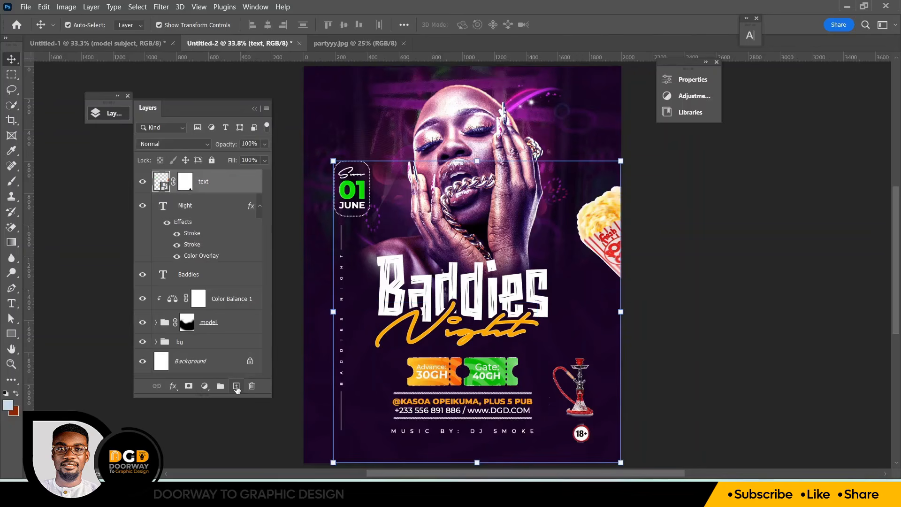
left_click(237, 386)
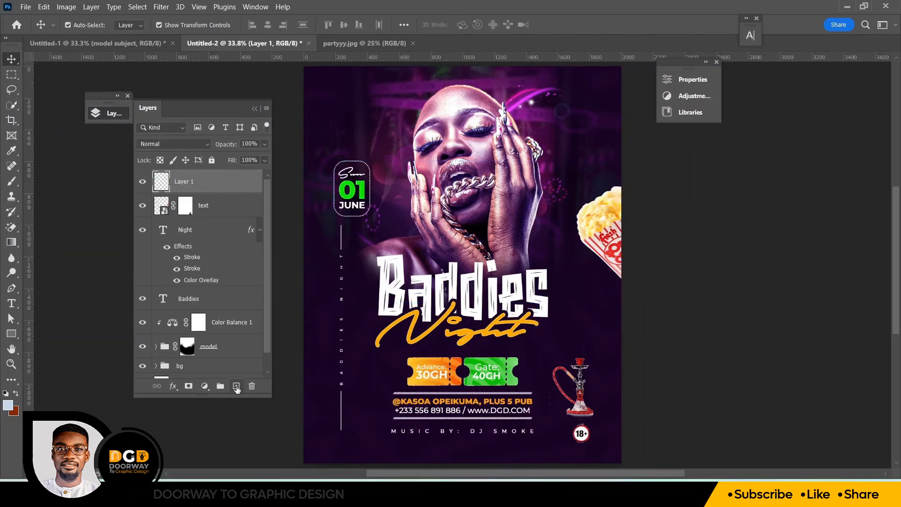
Pick the Brush tool and set the foreground color to #75014f
left_click(12, 186)
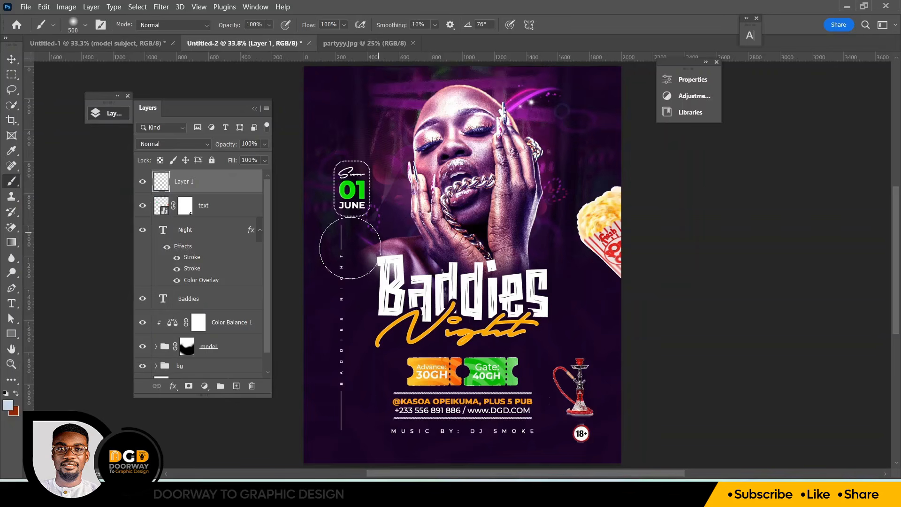
left_click(8, 405)
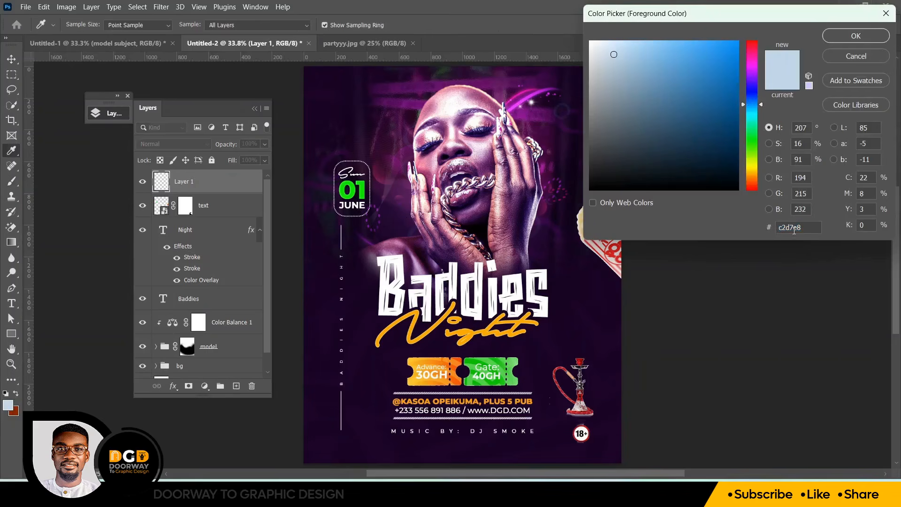
left_click_drag(806, 230, 760, 238)
type("7500")
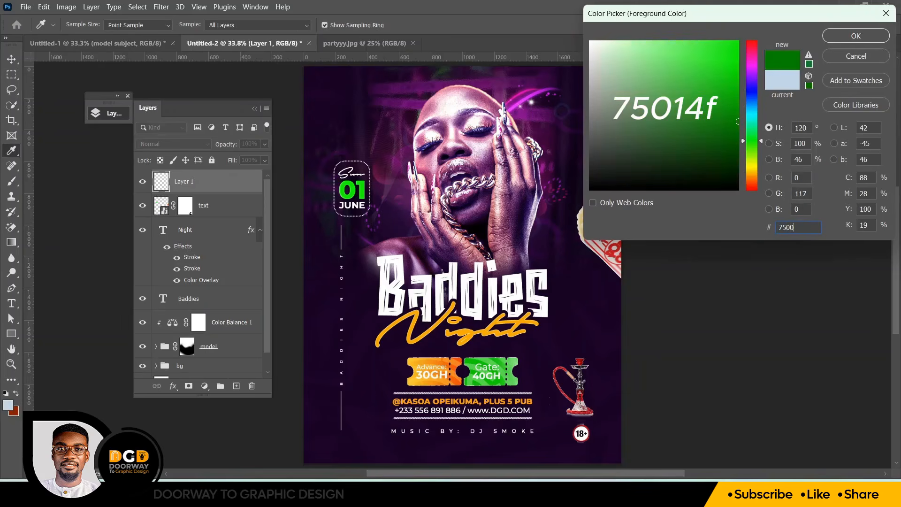
type("14")
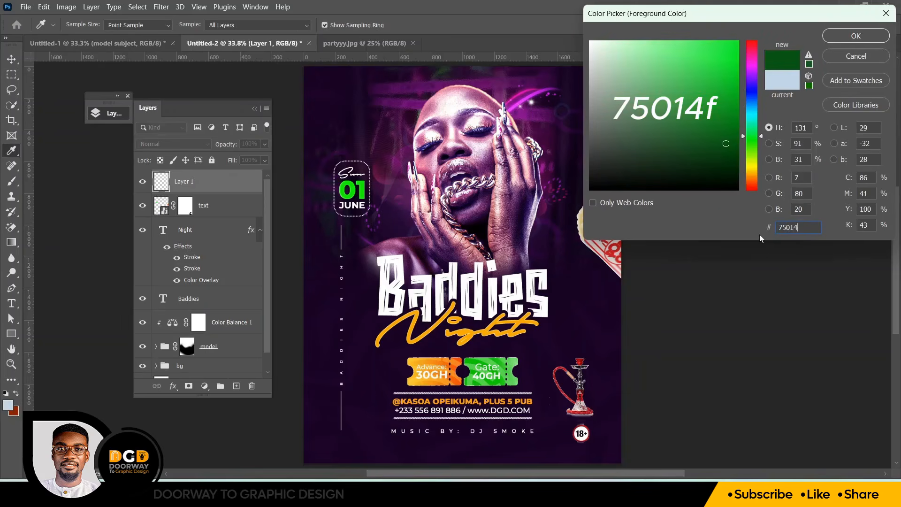
type("f")
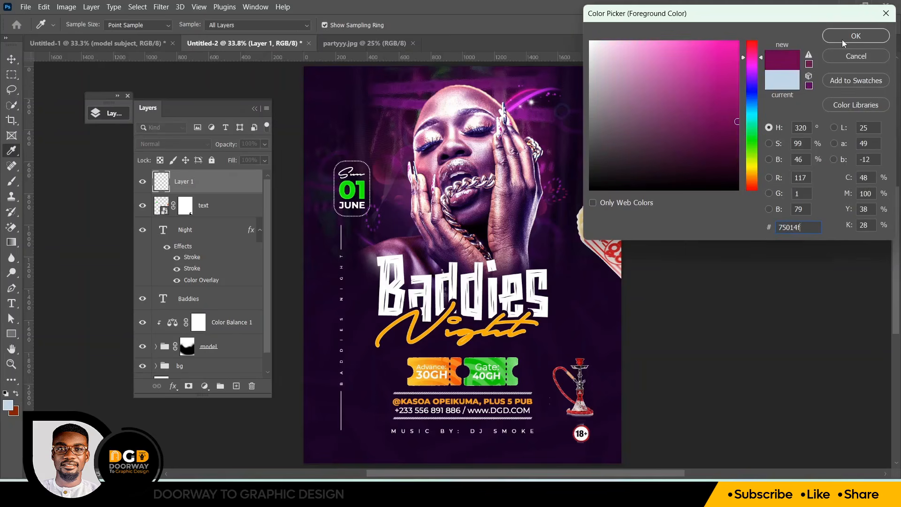
left_click(856, 37)
Enlarge the brush to 2000 px and paint a soft magenta glow over the flyer's upper-left corner
key("b")
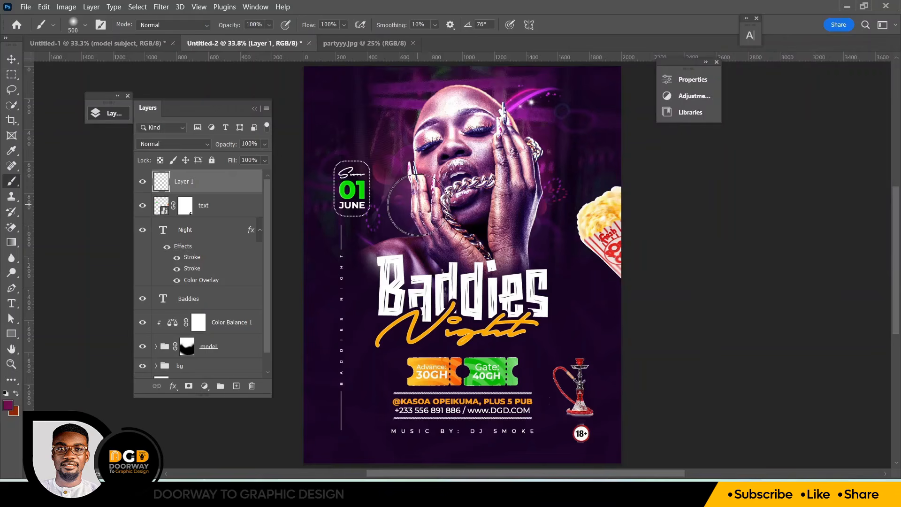
key("bracketright")
key("bracketright")
key("bracketright")
key("bracketright")
key("bracketright")
key("bracketright")
key("bracketright")
key("bracketright")
key("bracketright")
key("bracketright")
key("bracketright")
key("bracketright")
key("bracketright")
key("bracketright")
key("bracketright")
key("ctrl+minus")
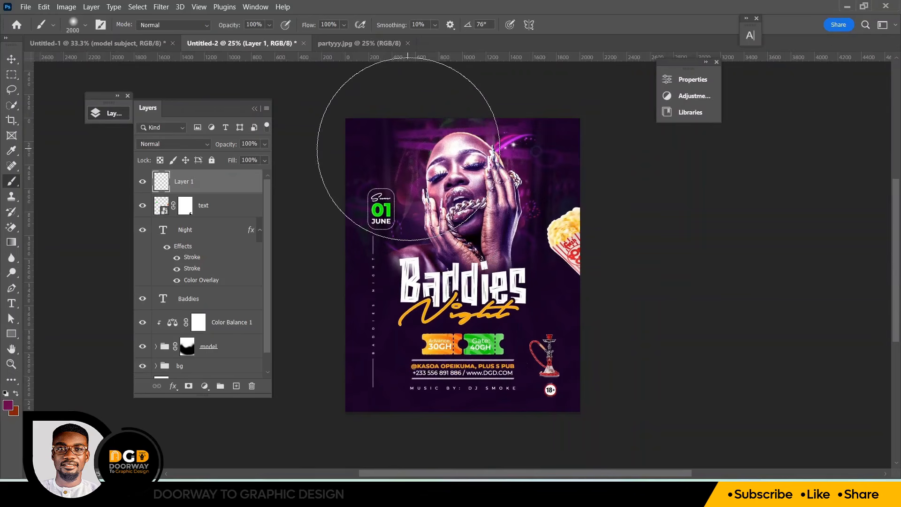
left_click(408, 150)
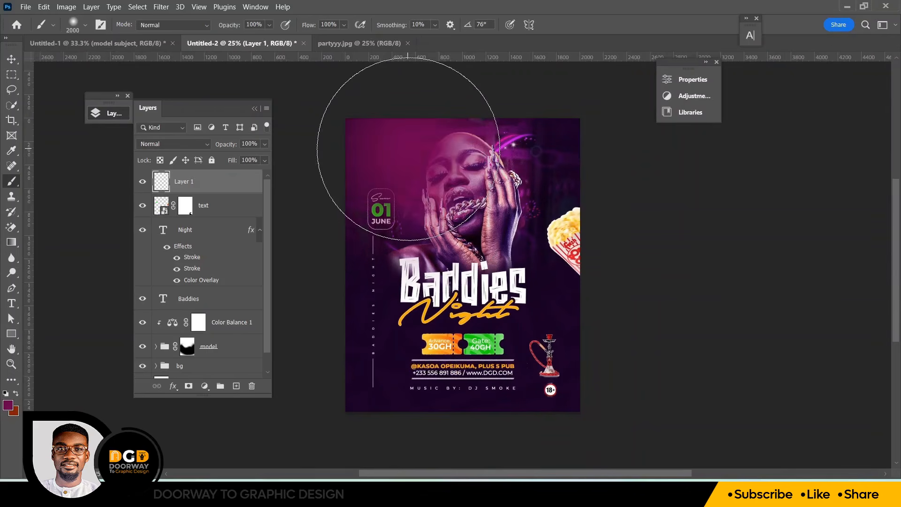
Set the magenta glow layer's blend mode to Linear Dodge (Add) and add a new empty layer above it
left_click(177, 146)
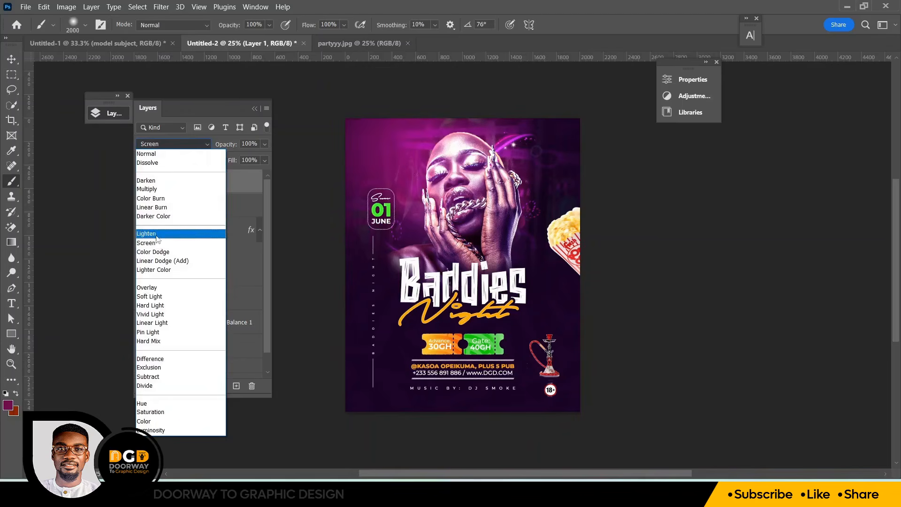
left_click(161, 261)
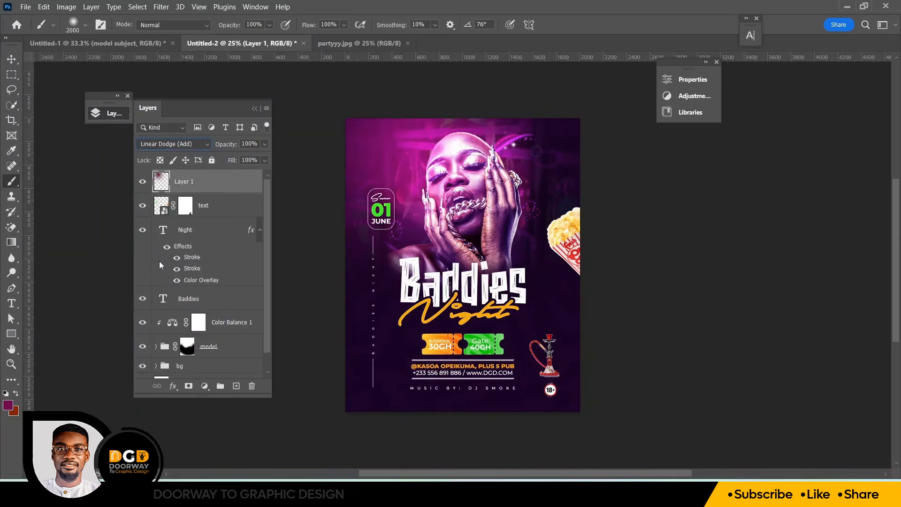
left_click(236, 386)
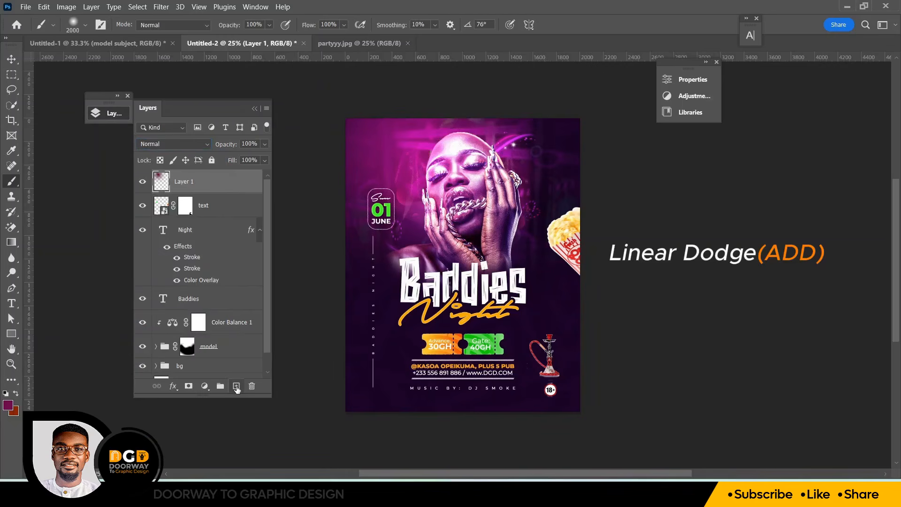
Set the foreground color to #3c0251 and switch back to the Brush tool
left_click(7, 405)
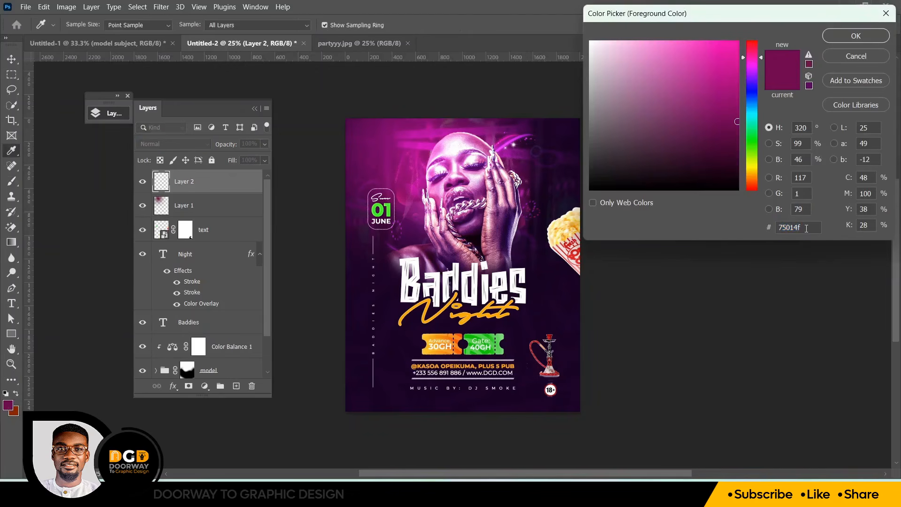
left_click(806, 229)
type("3c")
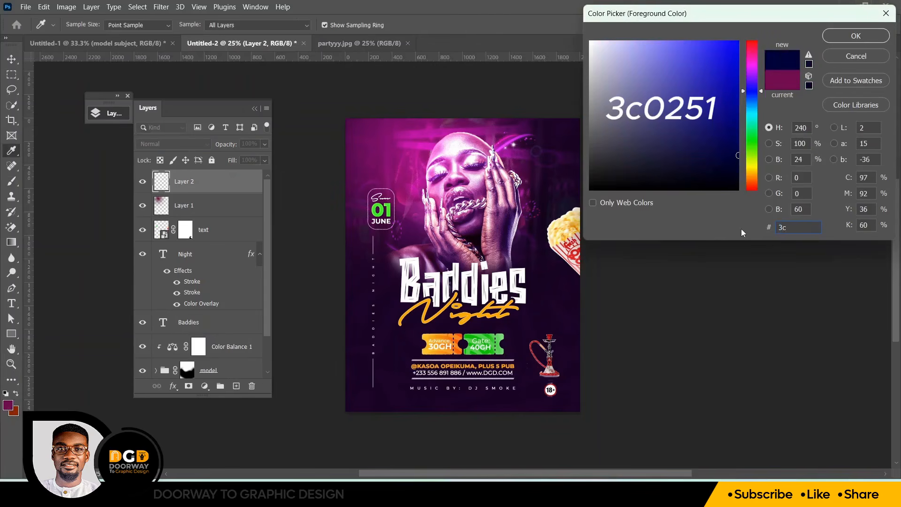
type("0251")
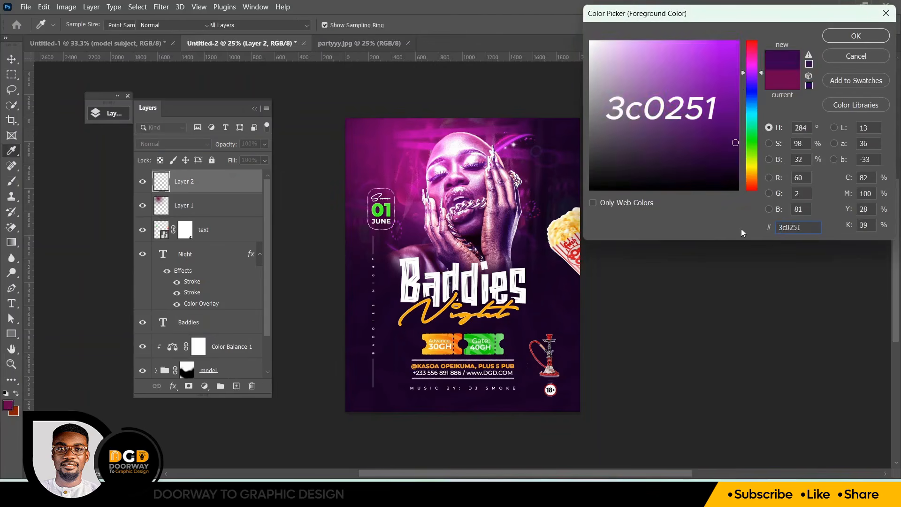
key("Return")
key("b")
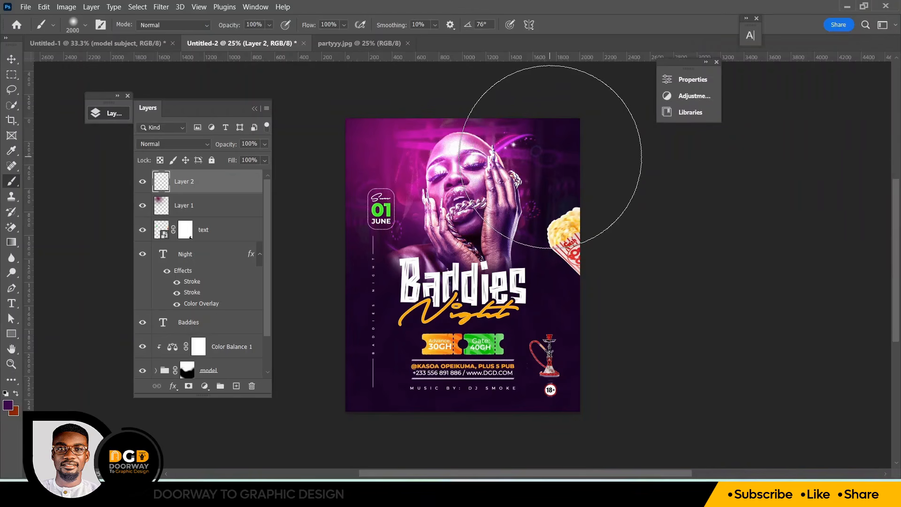
Paint a large dark purple glow over the flyer's upper-right area and set that layer's blend mode to Linear Dodge (Add)
left_click(551, 157)
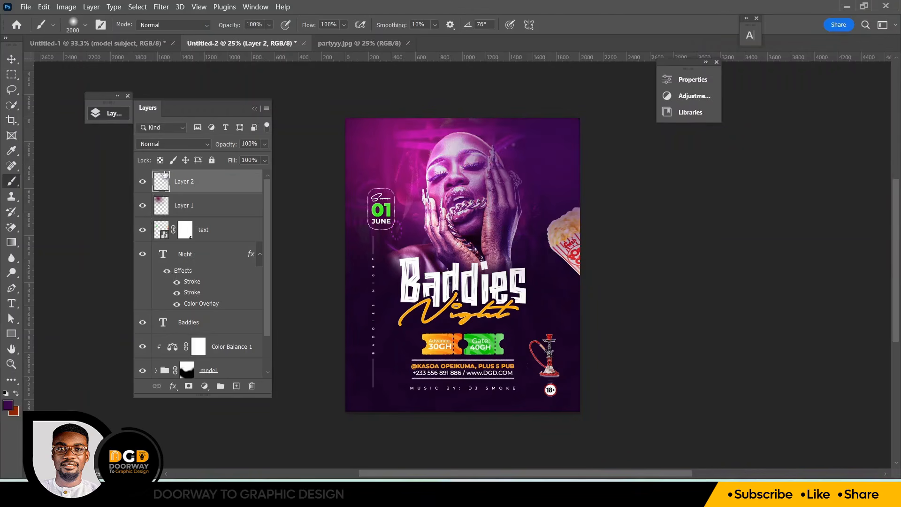
left_click(162, 144)
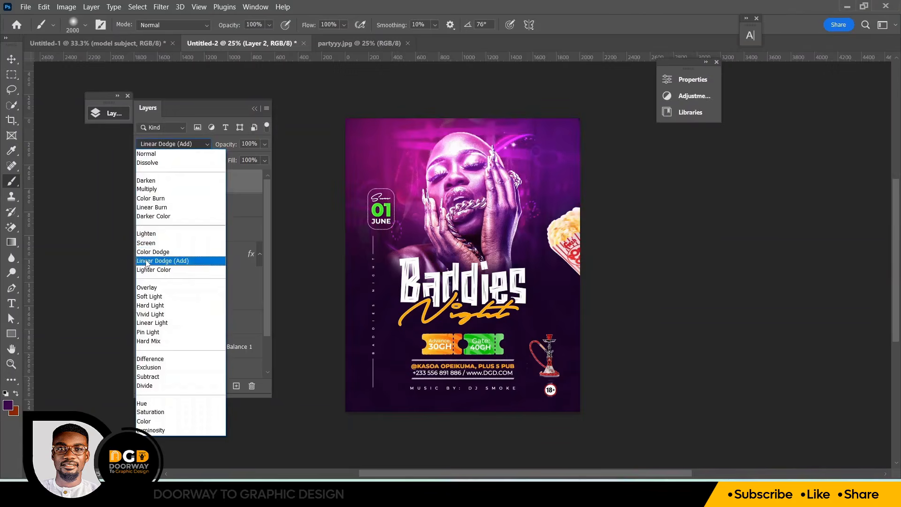
left_click(146, 261)
Center the Night text horizontally on the canvas
left_click(12, 59)
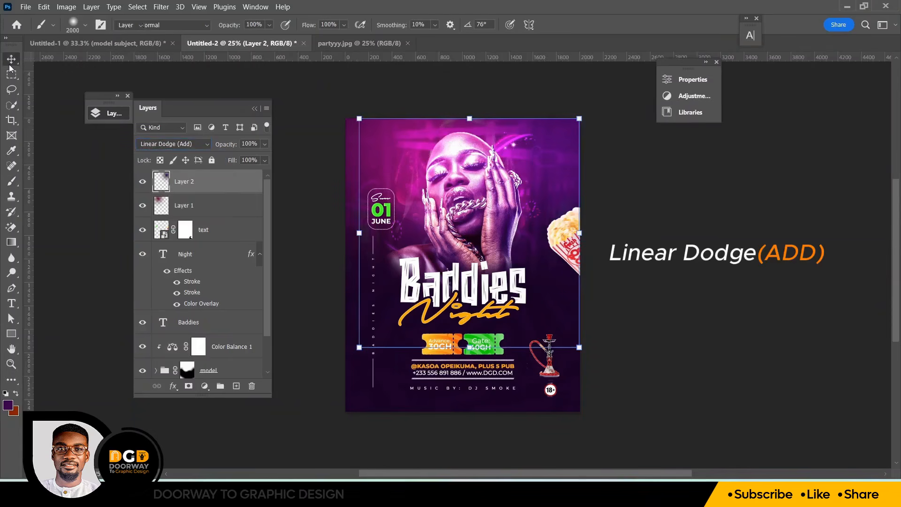
left_click(311, 137)
key("ctrl+0")
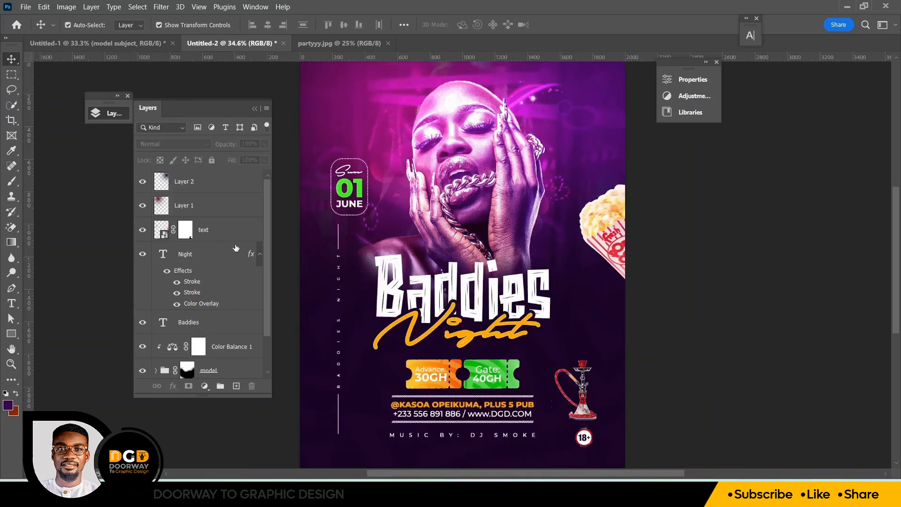
left_click(438, 333)
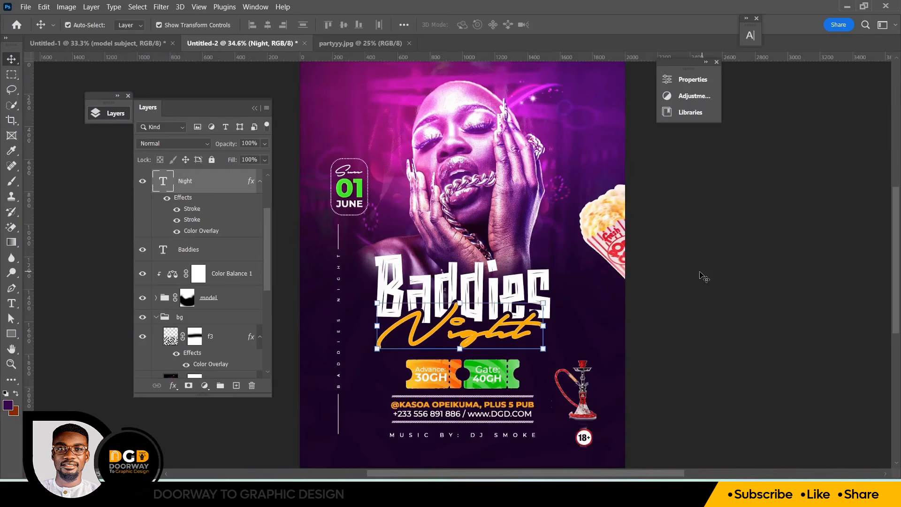
left_click(458, 334)
key("ctrl+a")
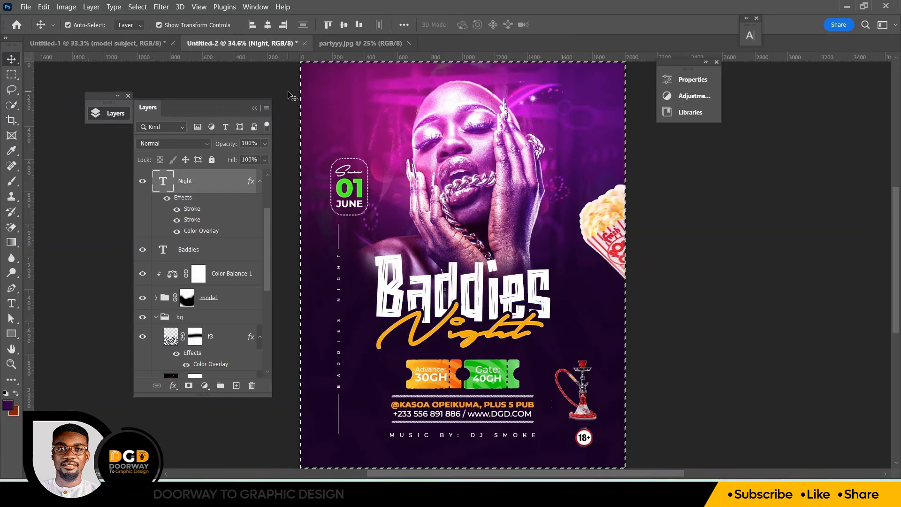
left_click(268, 24)
key("ctrl+d")
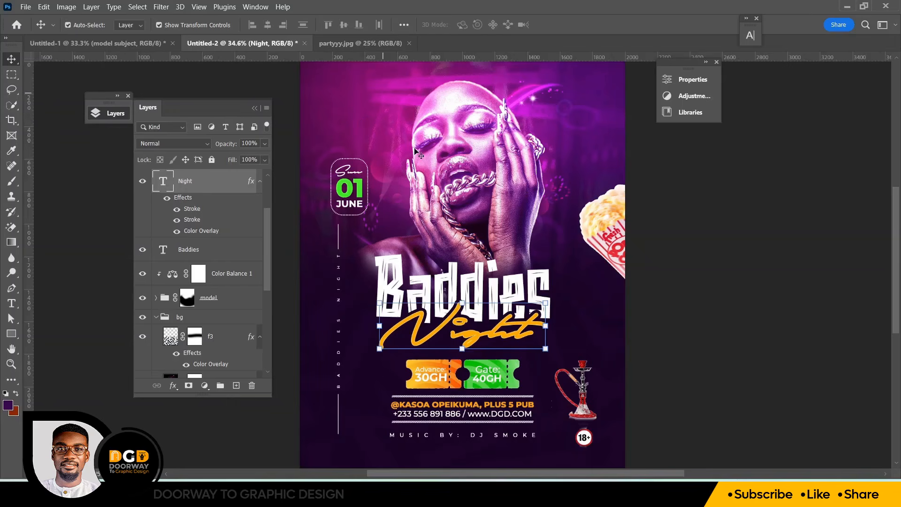
Group the two glow layers together
scroll(268, 240, "up", 3)
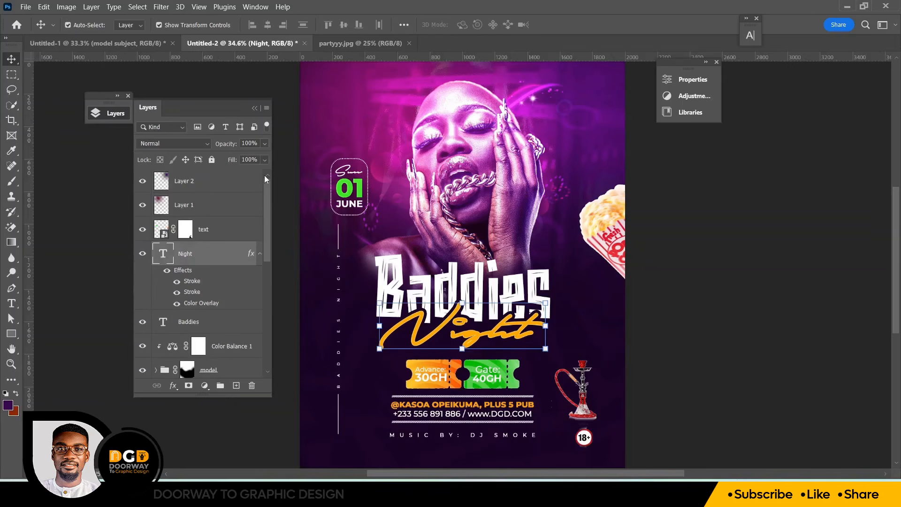
left_click(222, 206)
left_click(213, 185, "ctrl")
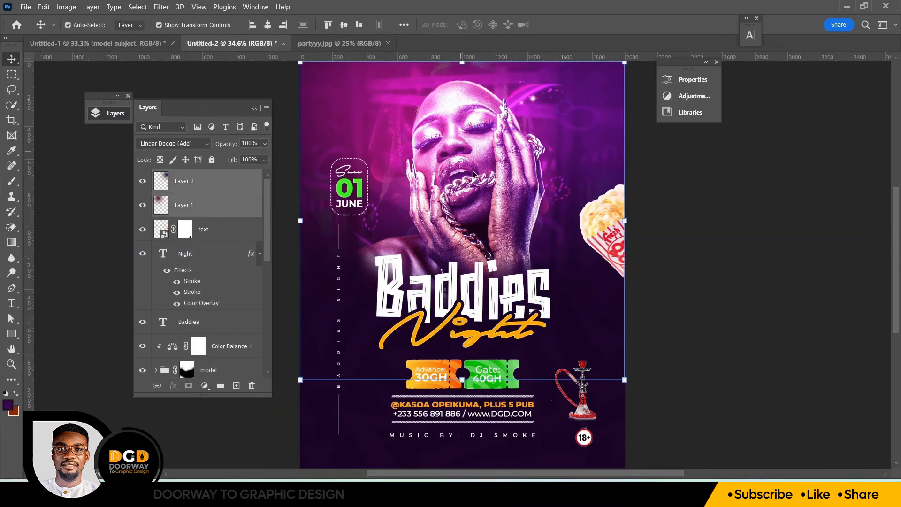
key("ctrl+g")
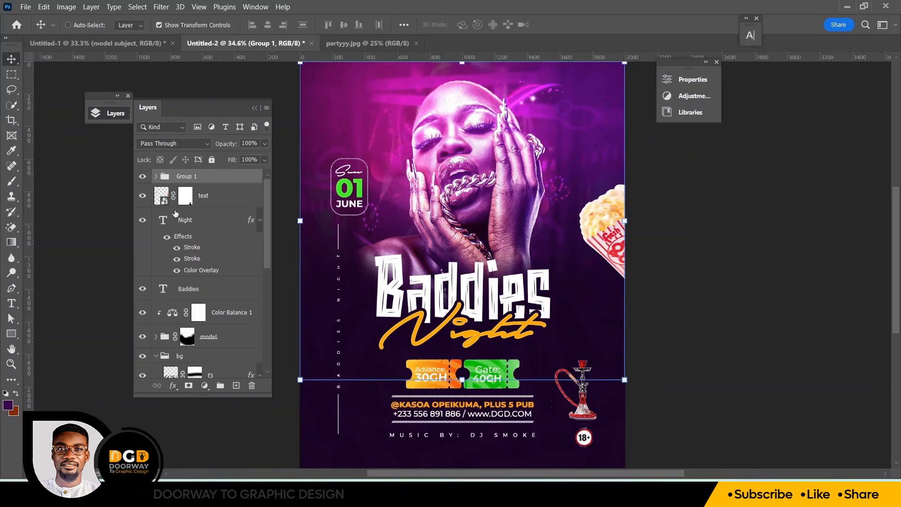
Add a layer mask to the glow group and paint out the glow over the model's face and chest, comparing with the group hidden
left_click(189, 387)
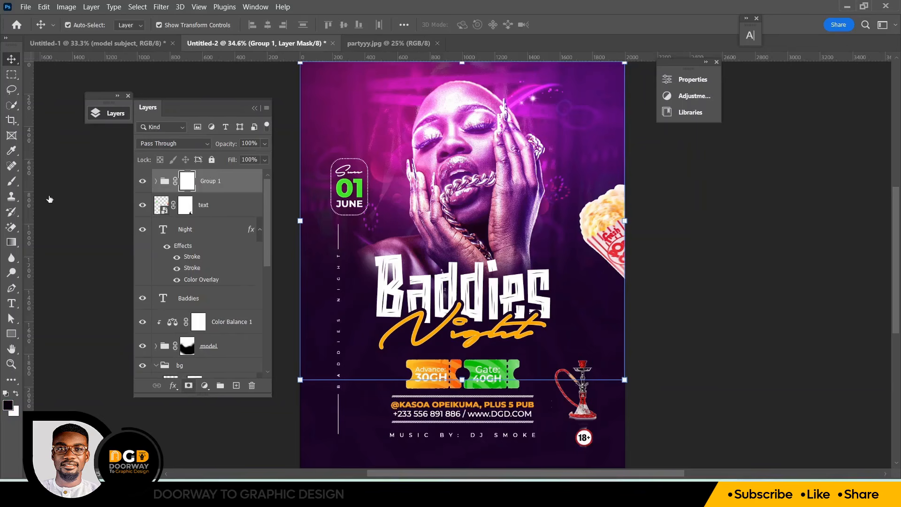
left_click(11, 183)
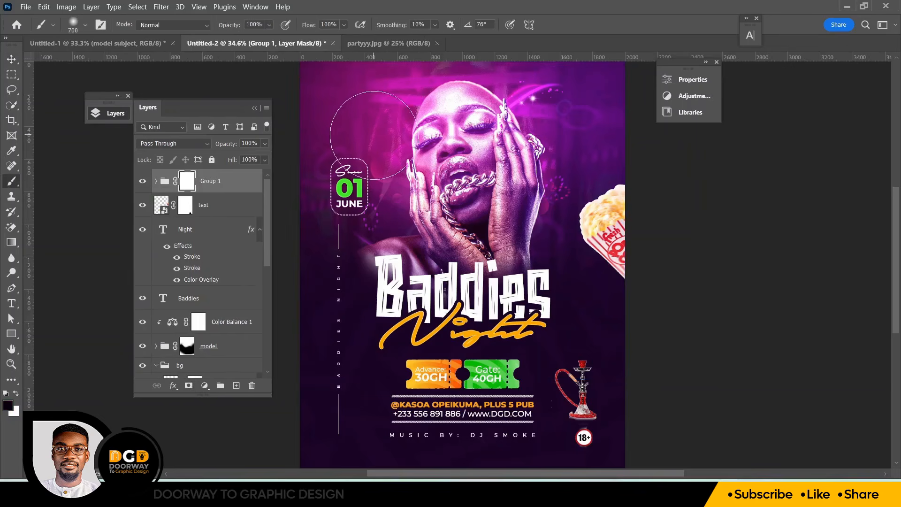
left_click_drag(466, 117, 465, 276)
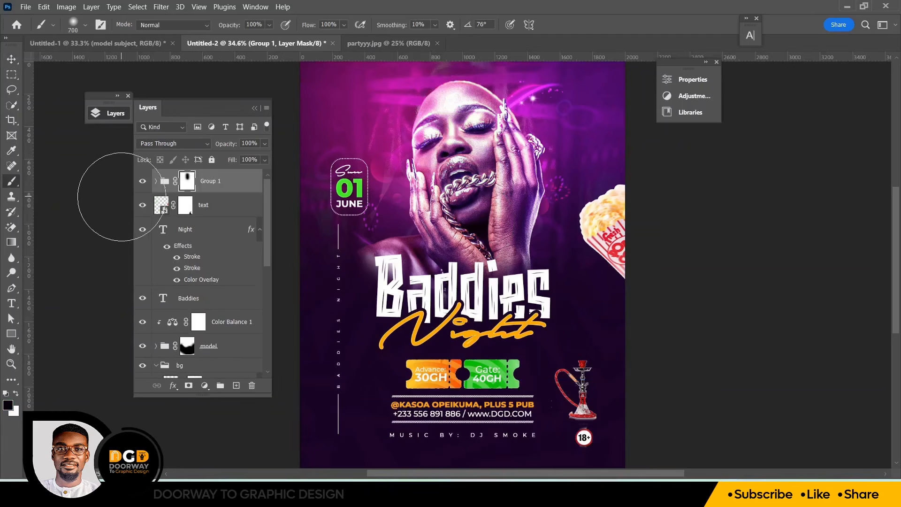
left_click(143, 184)
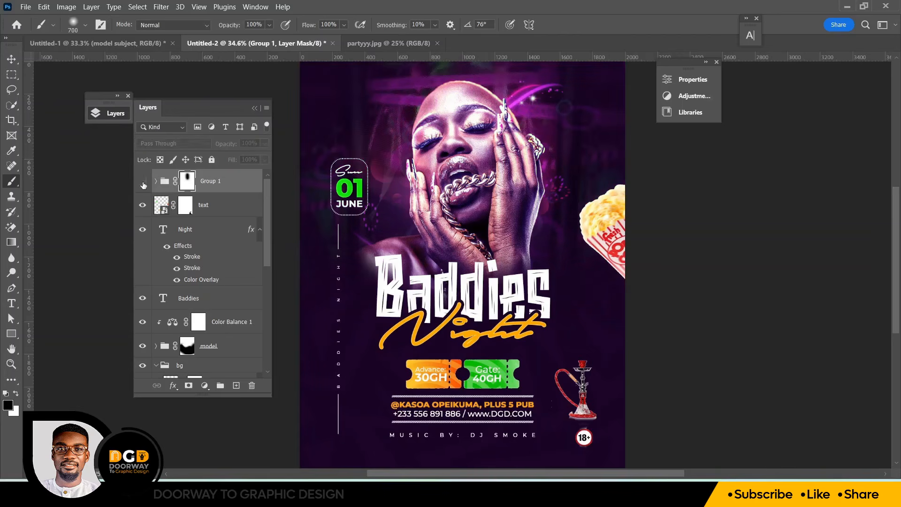
left_click(143, 184)
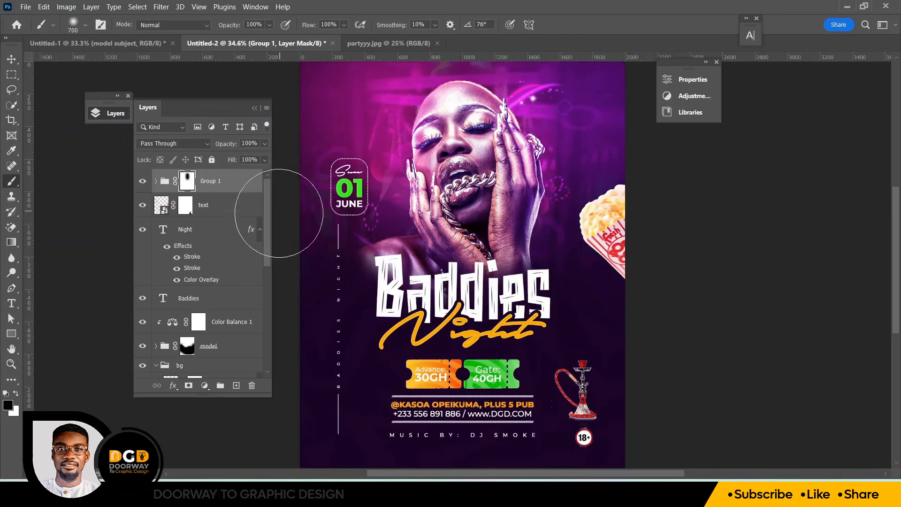
Toggle the Color Balance adjustment's visibility off and on to compare the model's coloring
key("v")
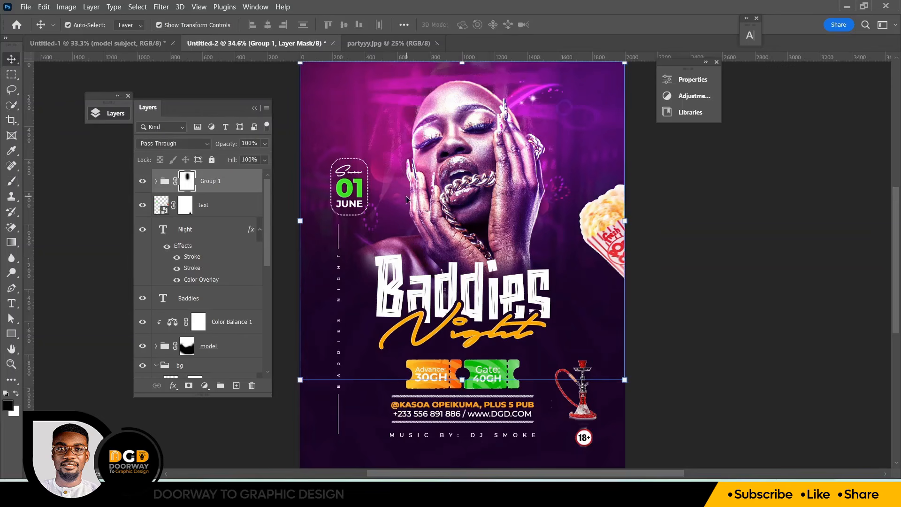
left_click(460, 213)
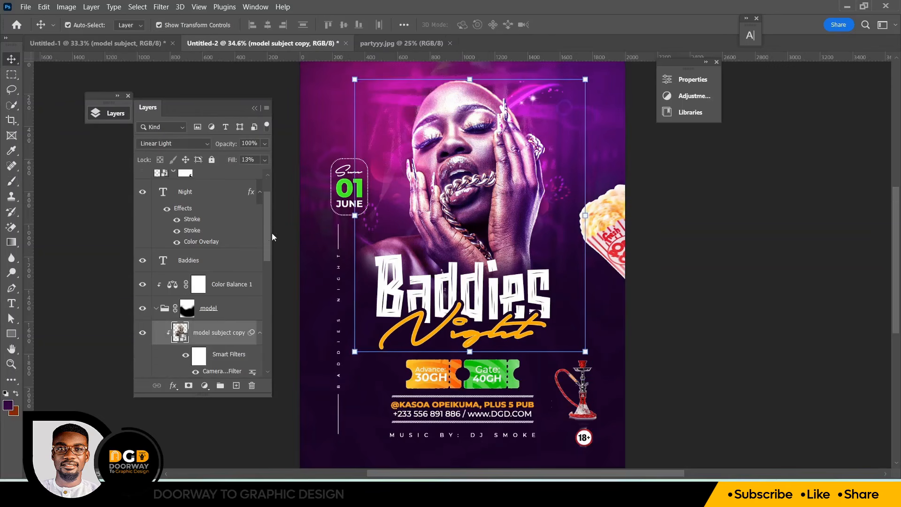
scroll(268, 233, "down", 1)
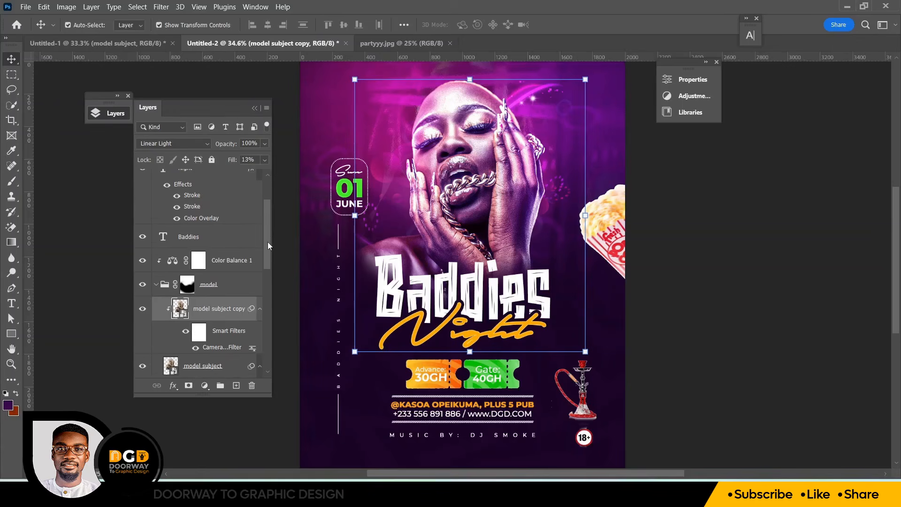
left_click(144, 261)
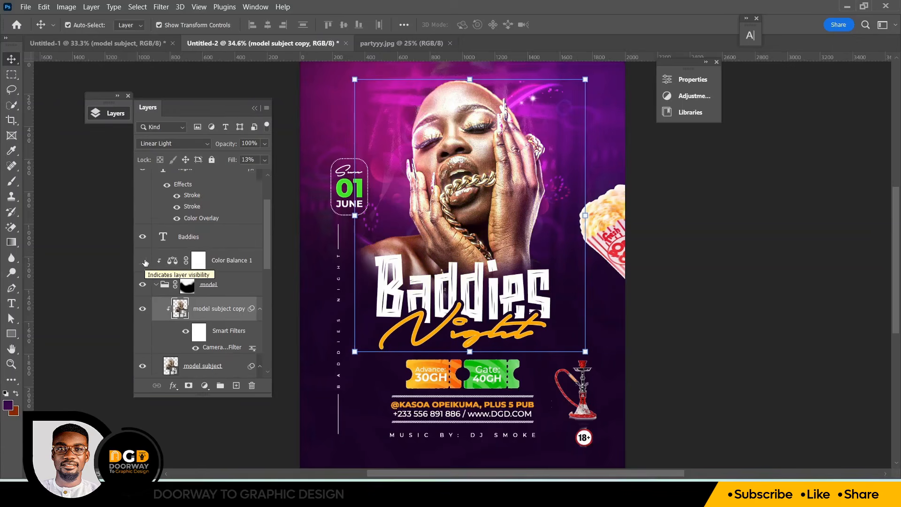
left_click(66, 246)
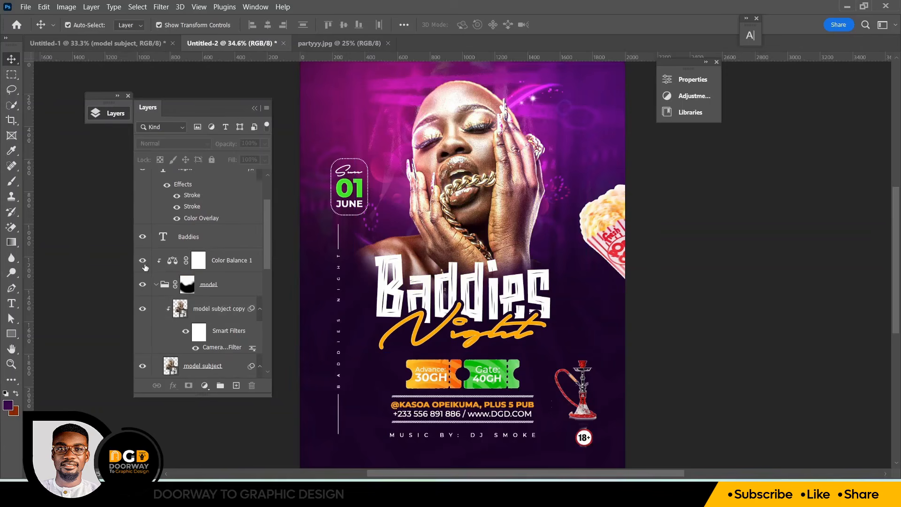